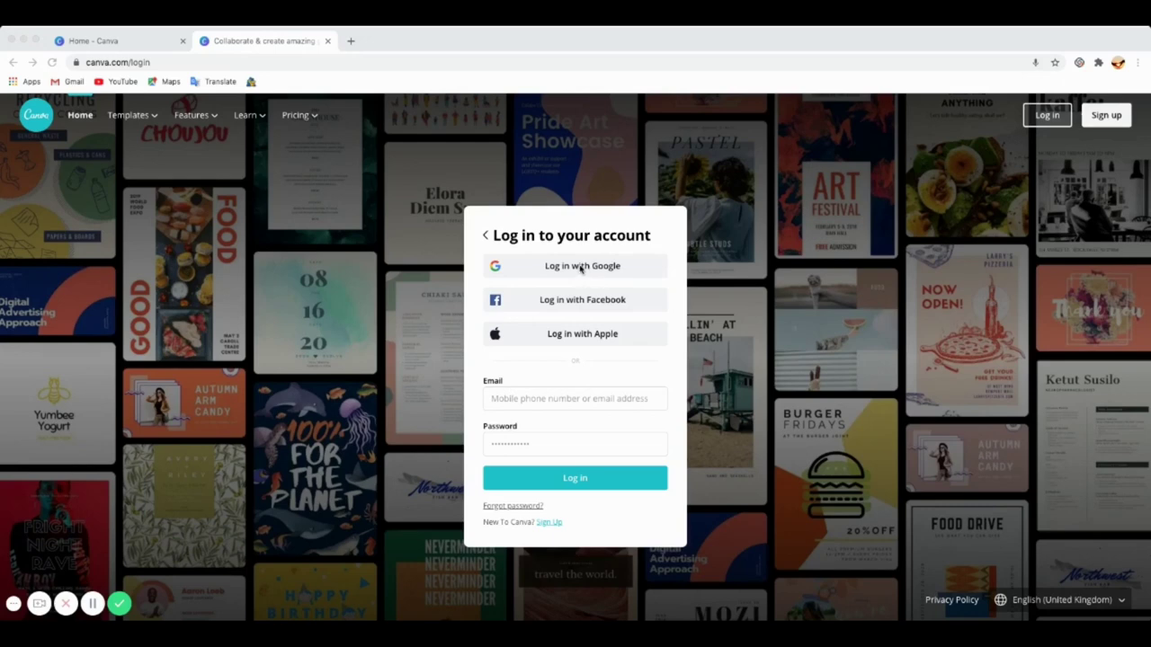
# Log in to the account with the Google sign-in option
pyautogui.click(581, 271)
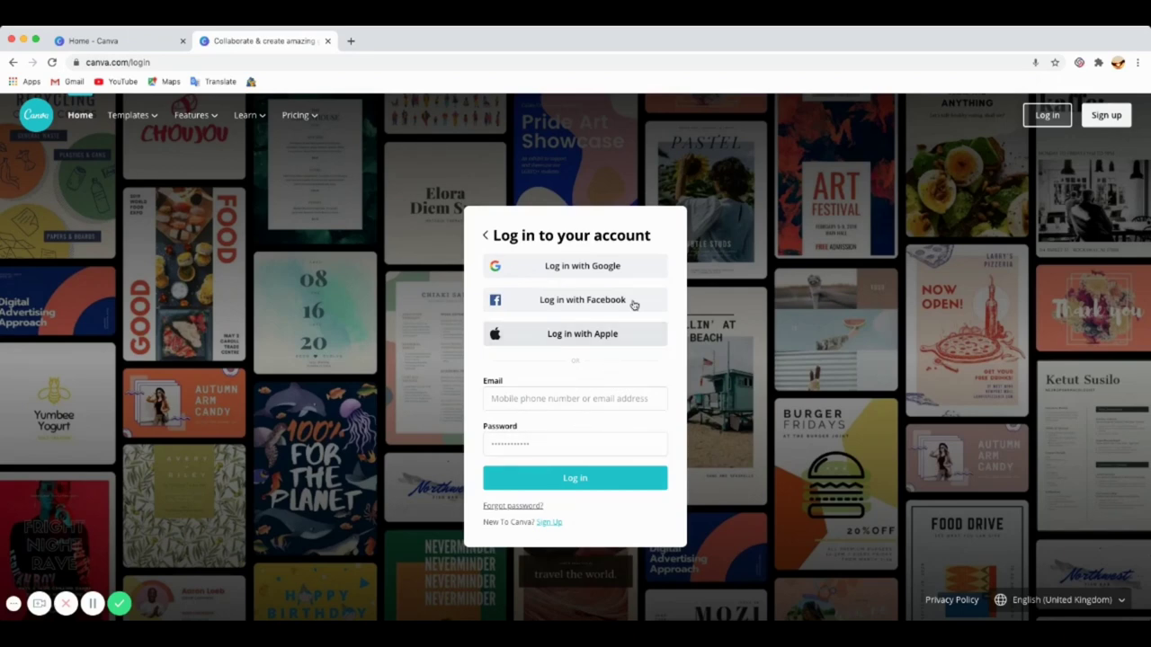
pyautogui.click(584, 265)
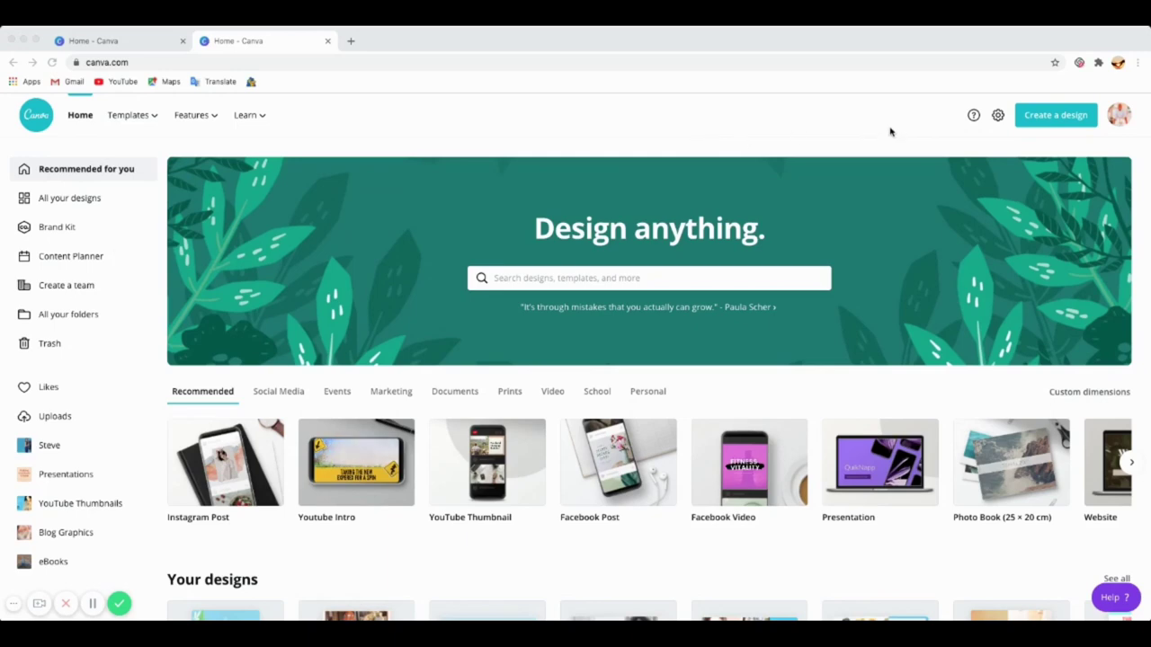
# Examine the home page's account options, recommended design types and new-design formats, and the Templates, Features and Learn overviews
pyautogui.click(1120, 122)
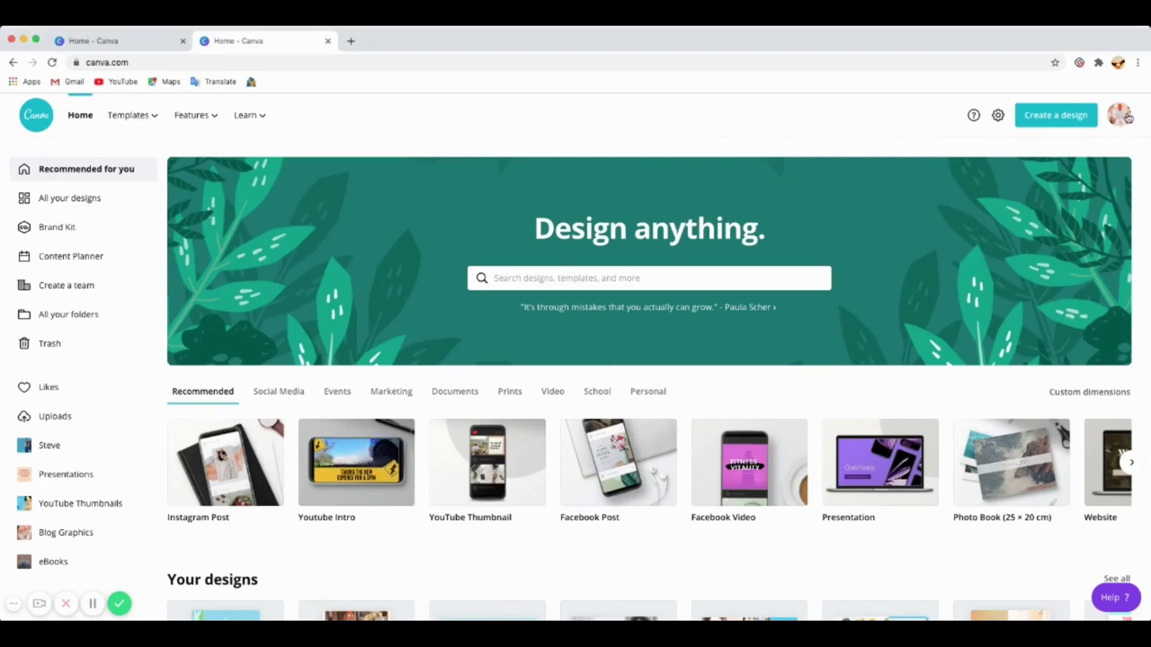
pyautogui.click(1120, 123)
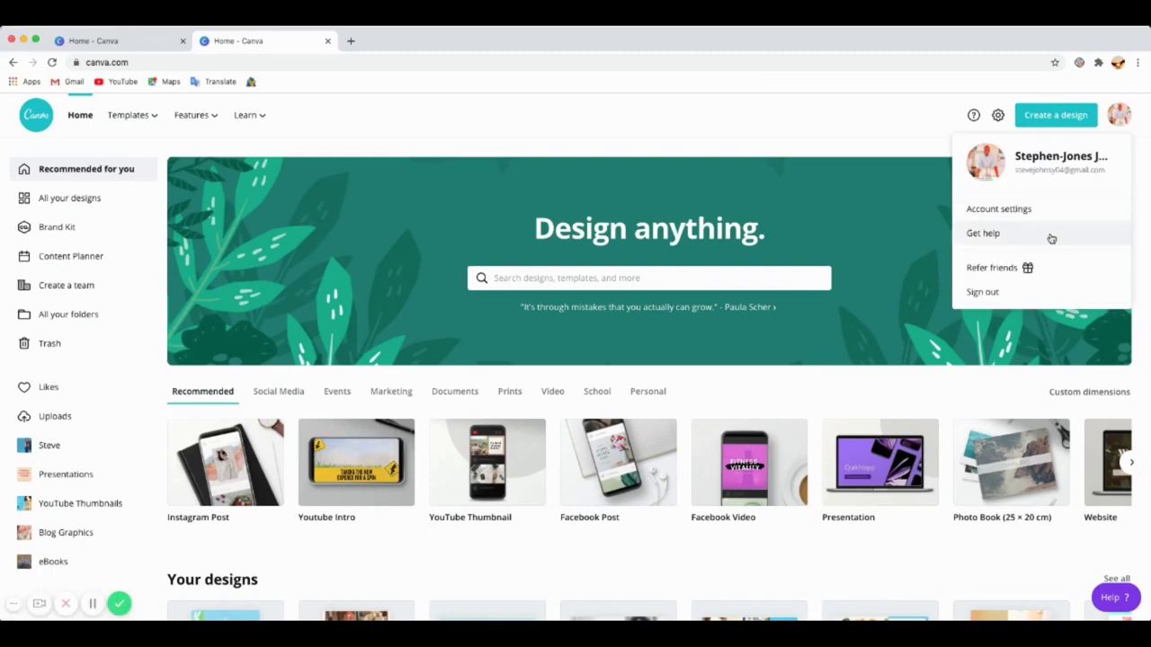
pyautogui.click(908, 136)
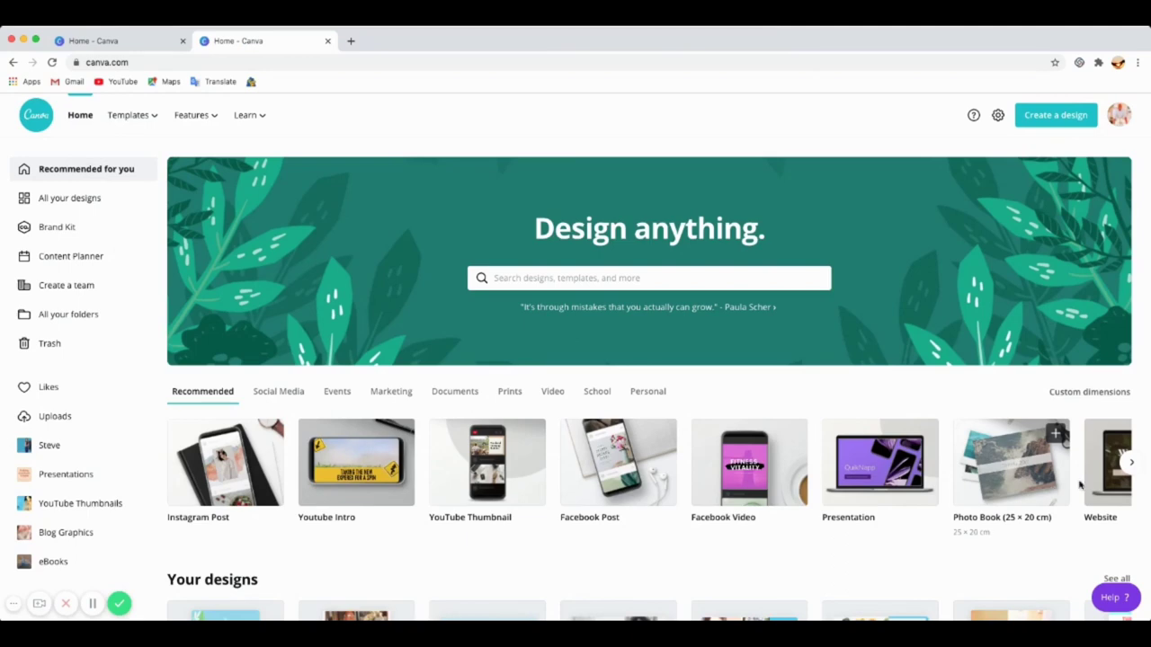
pyautogui.click(1131, 462)
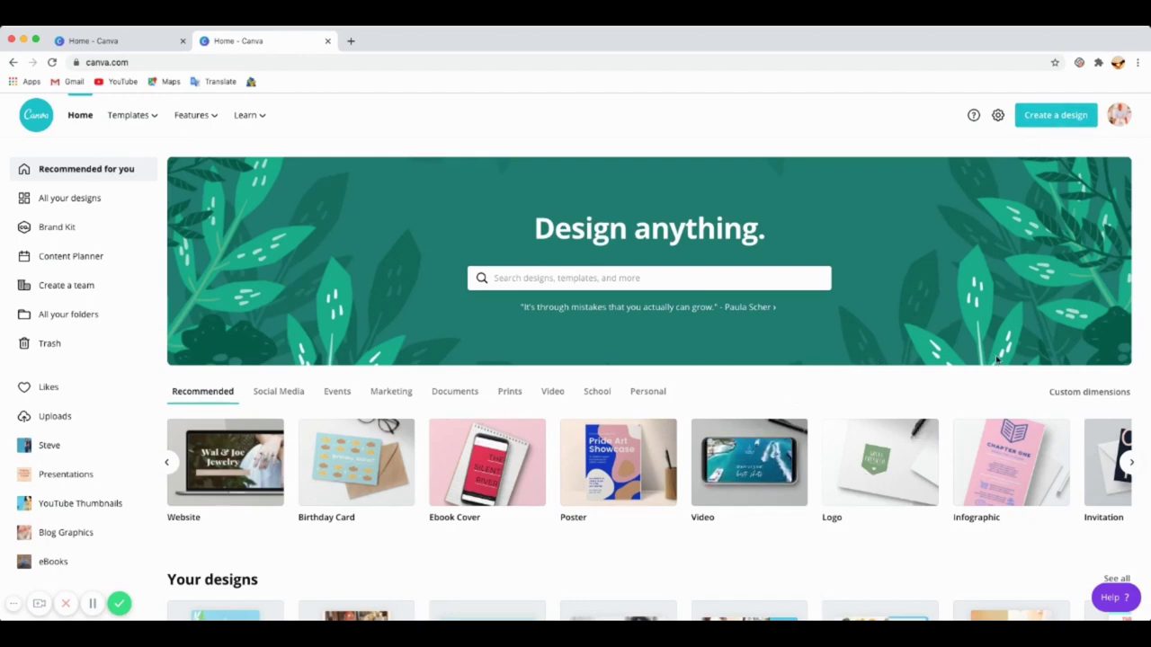
pyautogui.click(1054, 116)
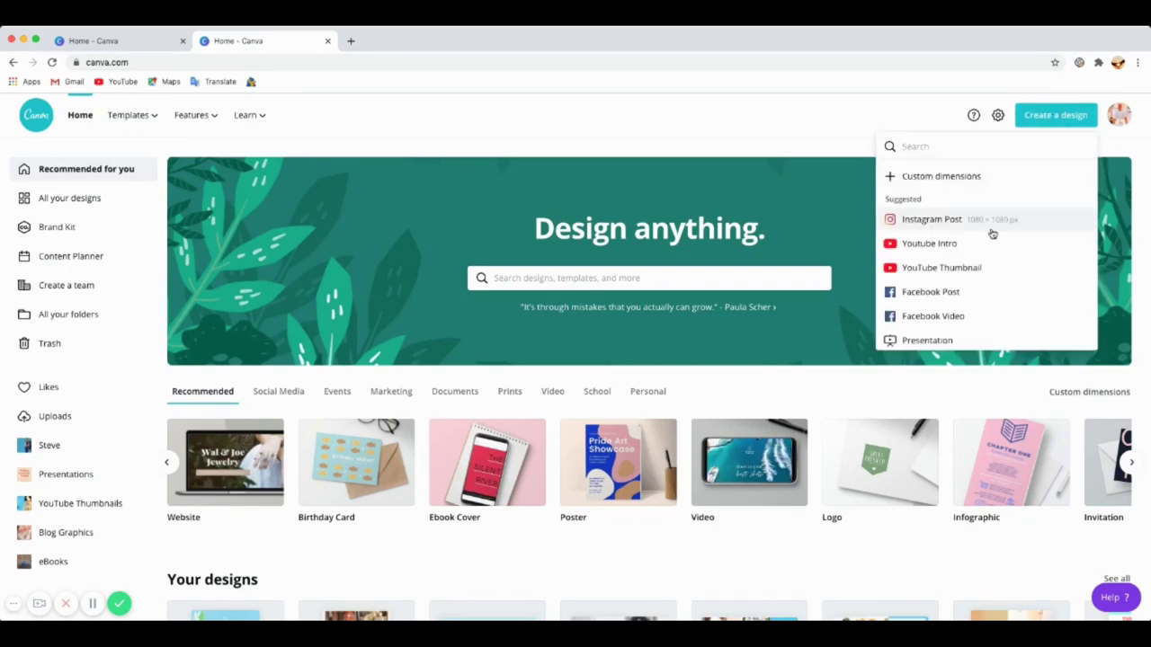
pyautogui.scroll(-3, 957, 320)
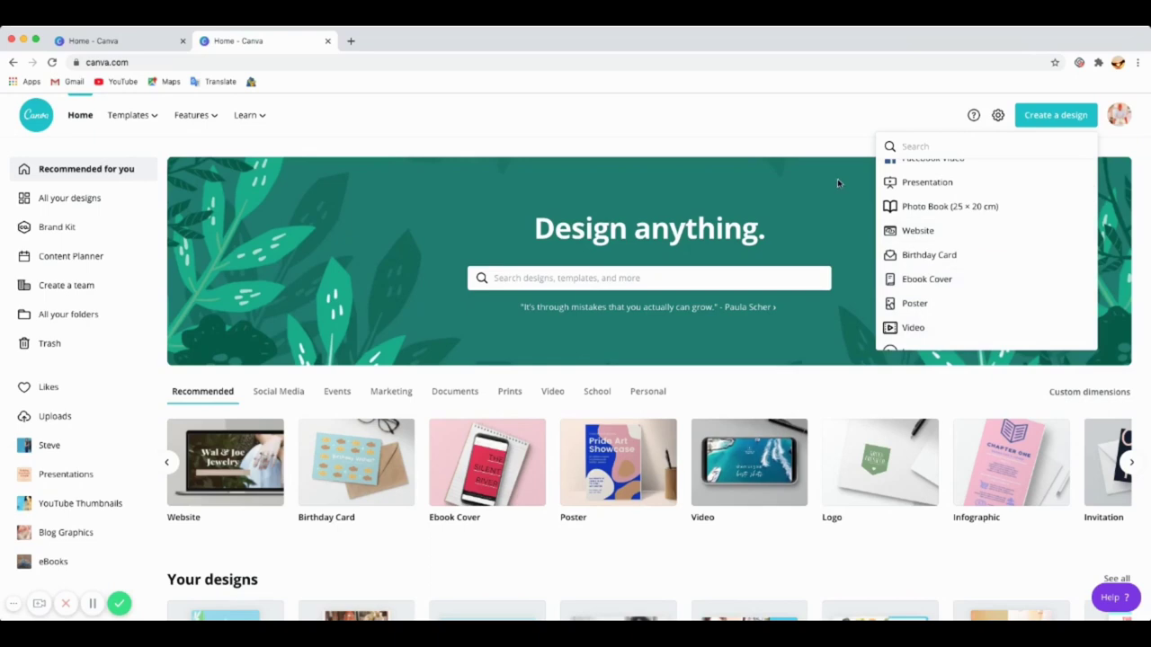
pyautogui.click(829, 148)
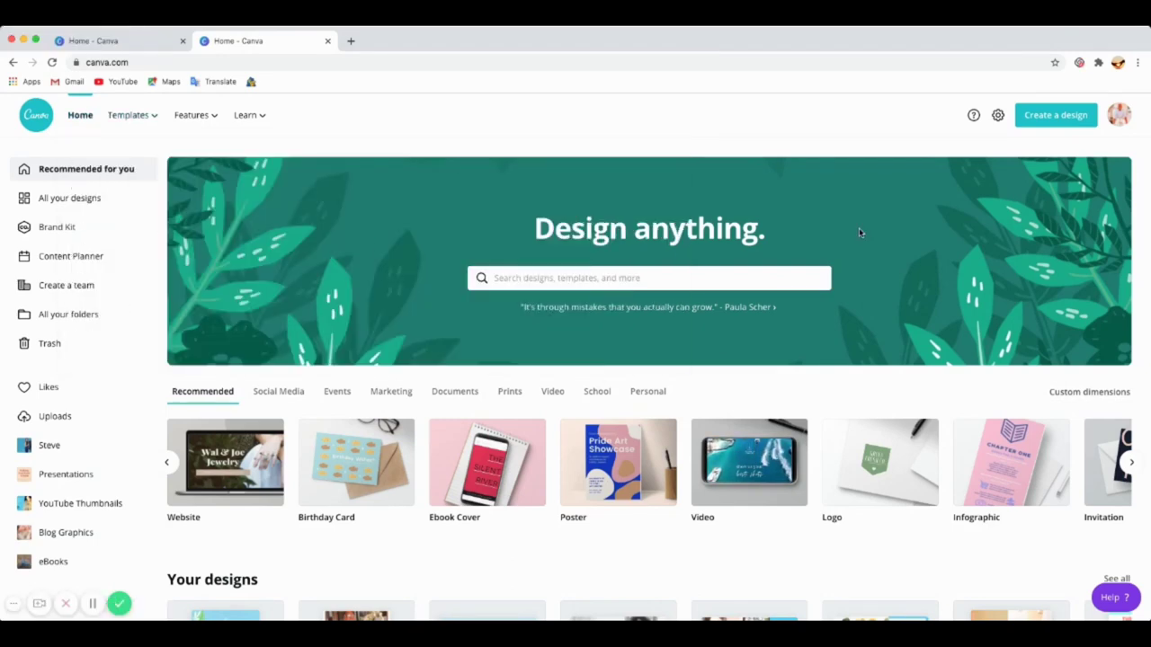
pyautogui.moveTo(144, 120)
pyautogui.moveTo(1021, 480)
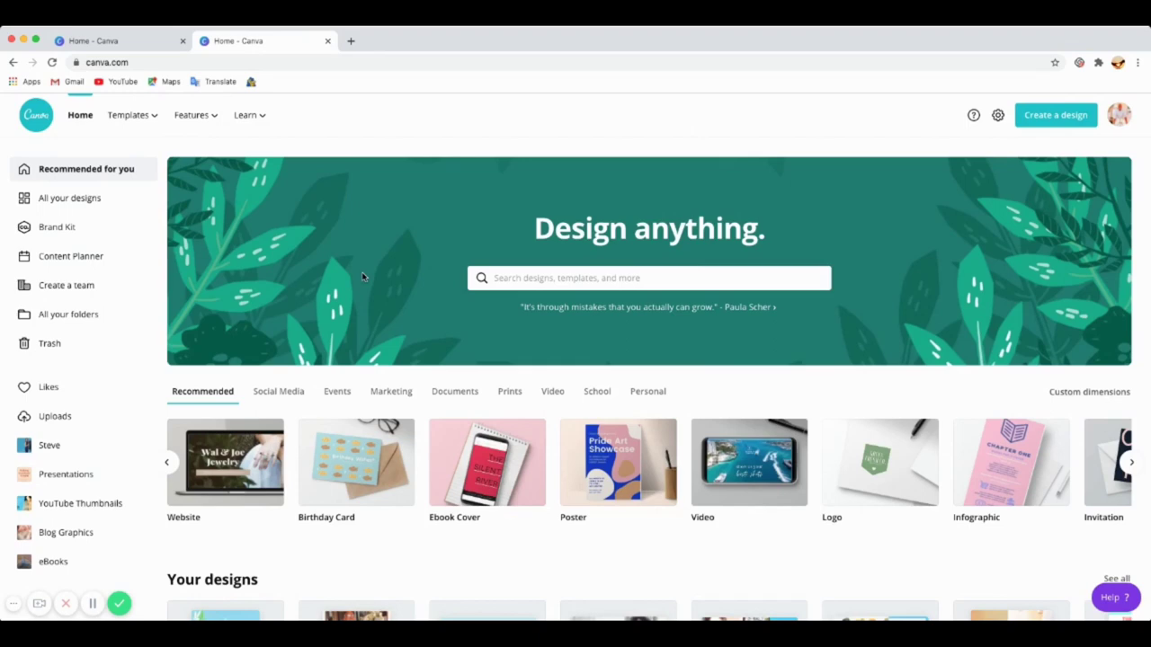
pyautogui.moveTo(211, 121)
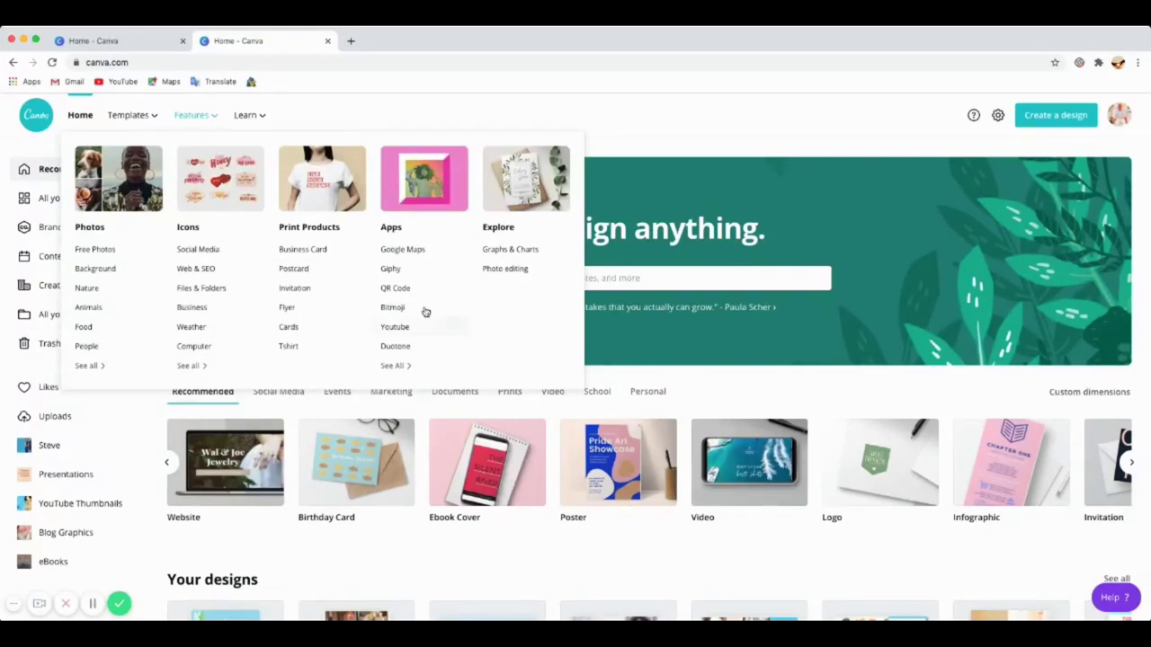
pyautogui.moveTo(255, 117)
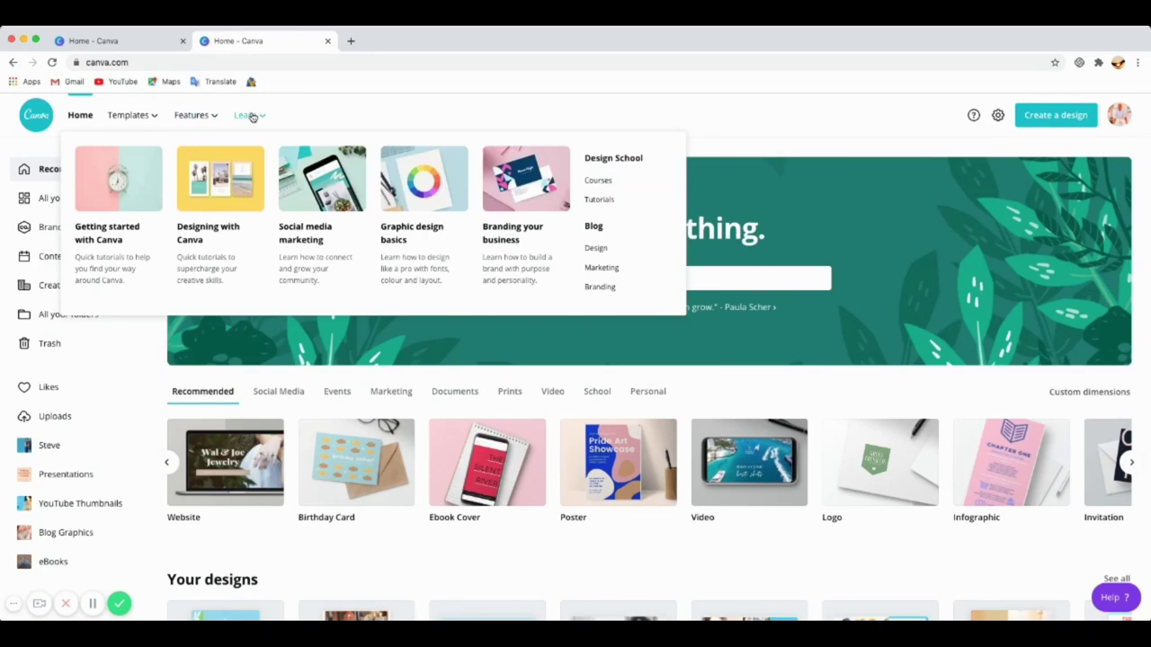
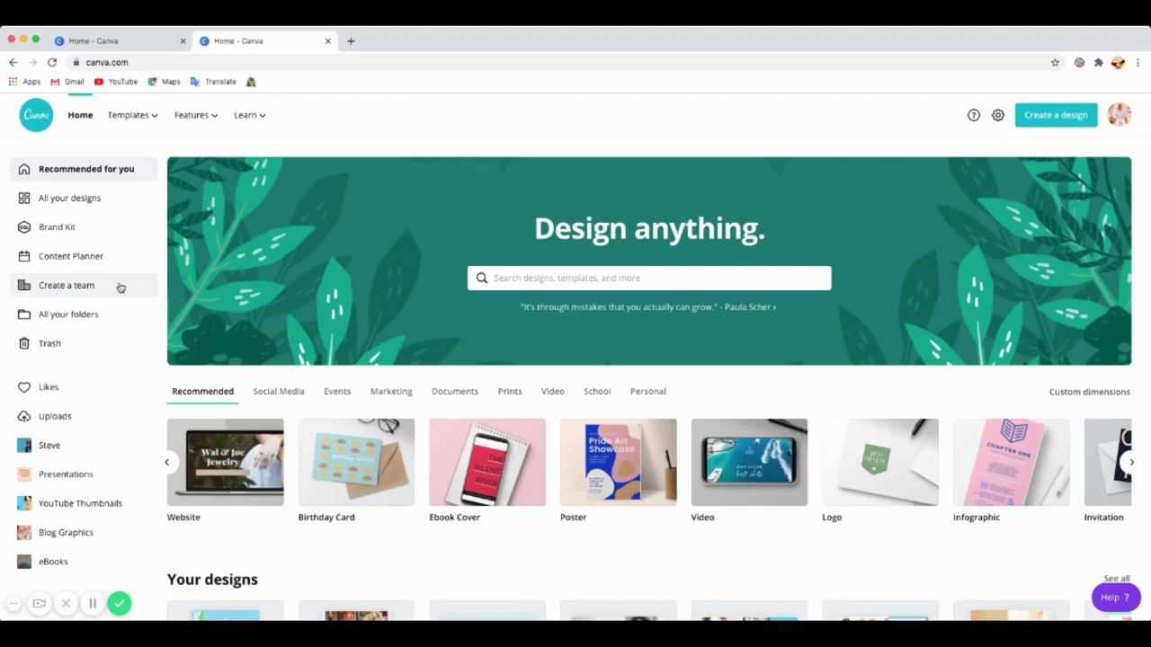
pyautogui.click(1118, 119)
pyautogui.click(1120, 119)
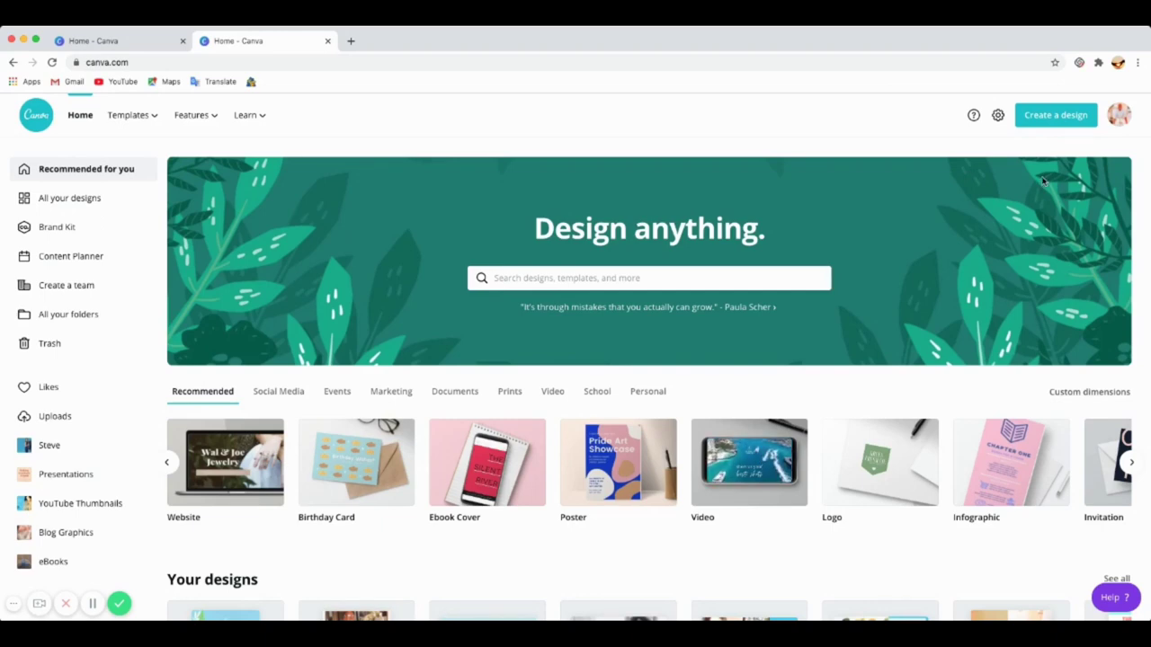
# Create a new design in the suggested Facebook Post format
pyautogui.click(1055, 116)
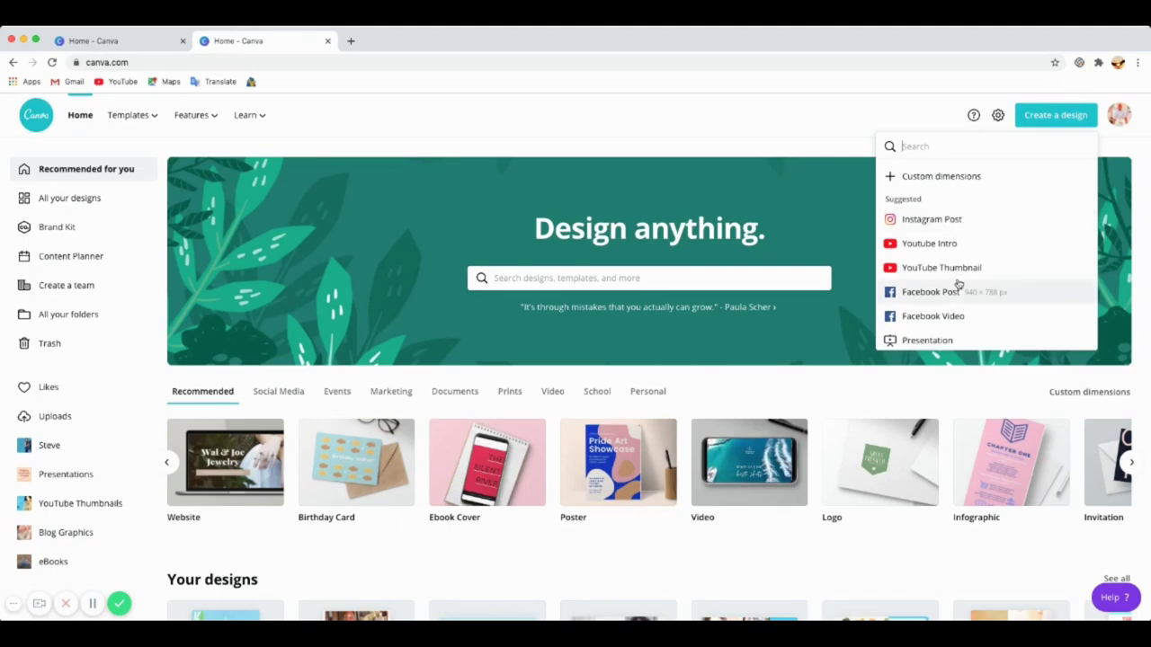
pyautogui.click(930, 293)
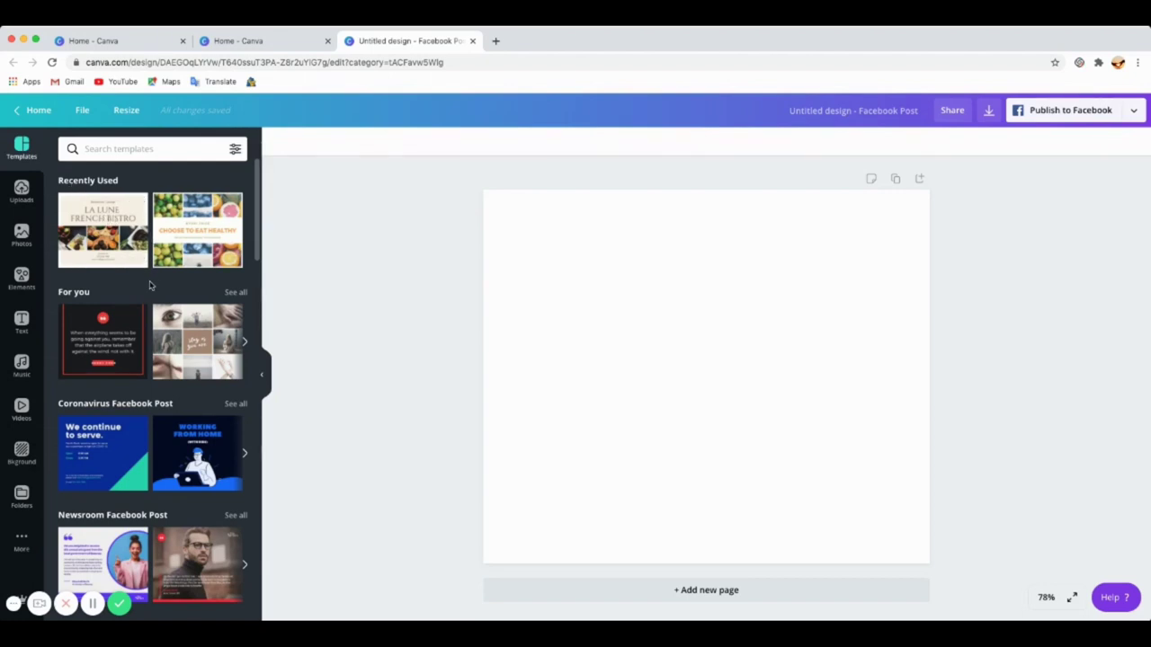
# Find the Mother's Day Facebook Post templates and apply the "Happy Mother's Day" one with the beach photo and yellow flowers
pyautogui.scroll(-5, 151, 285)
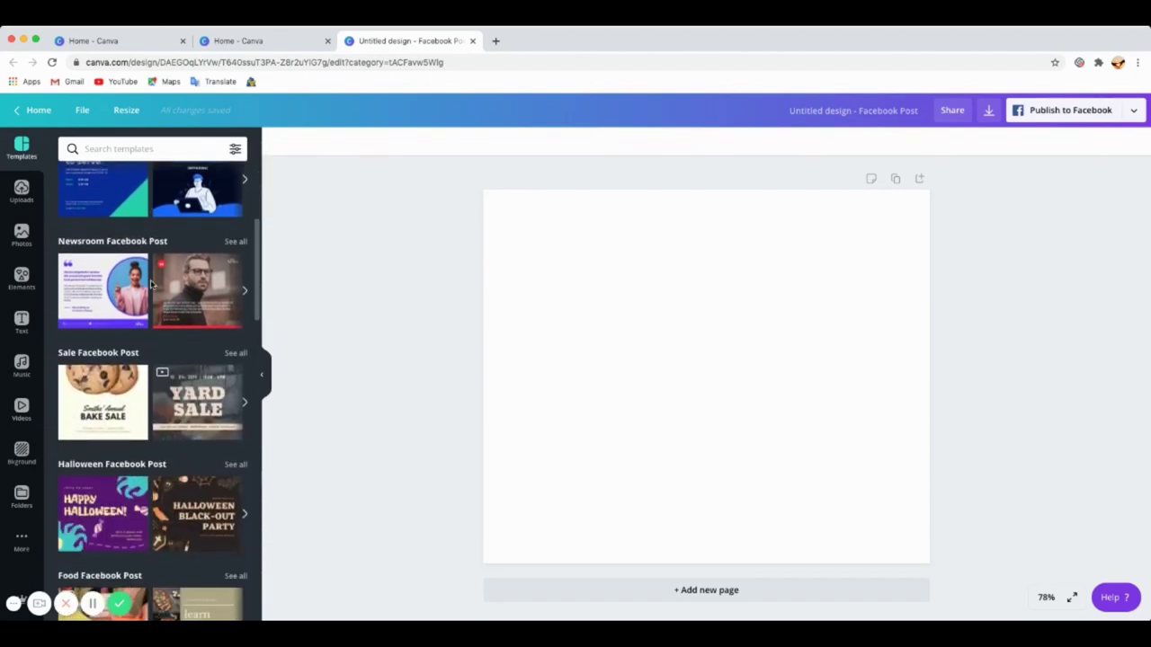
pyautogui.scroll(-5, 150, 285)
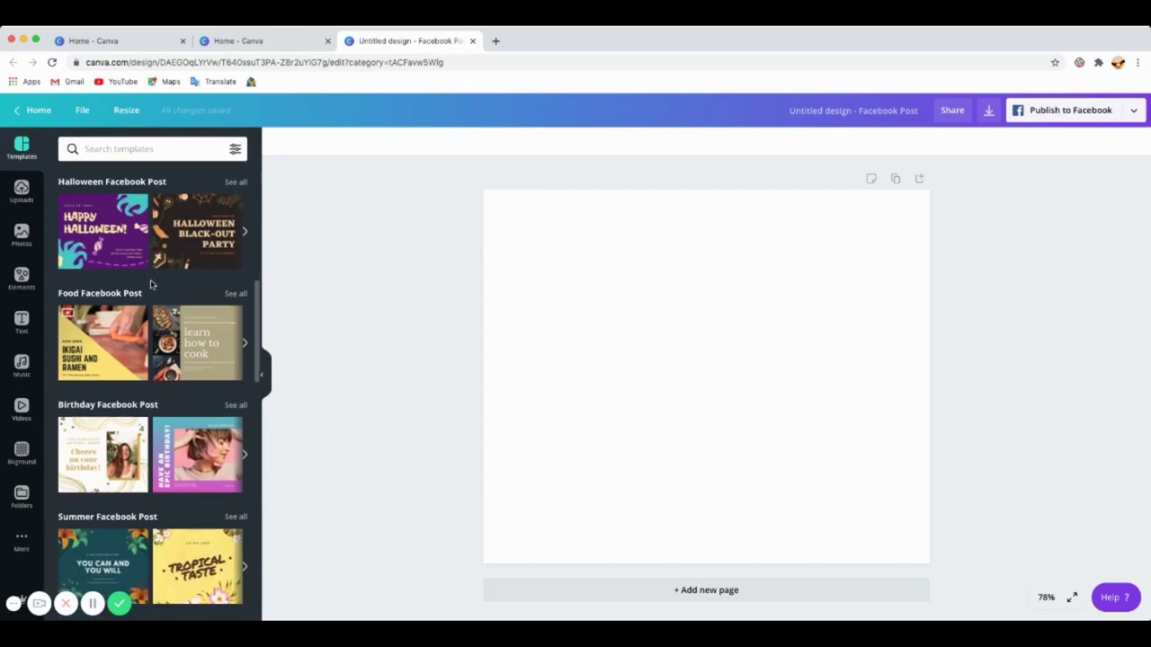
pyautogui.scroll(-7, 150, 285)
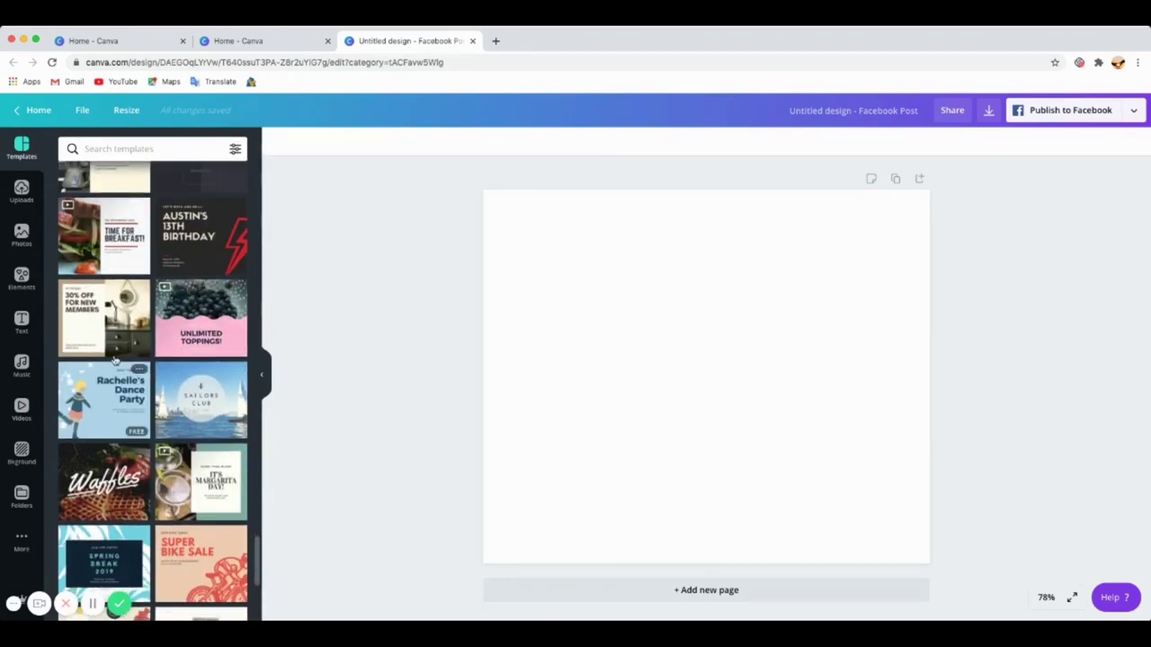
pyautogui.scroll(1, 114, 360)
pyautogui.scroll(4, 103, 334)
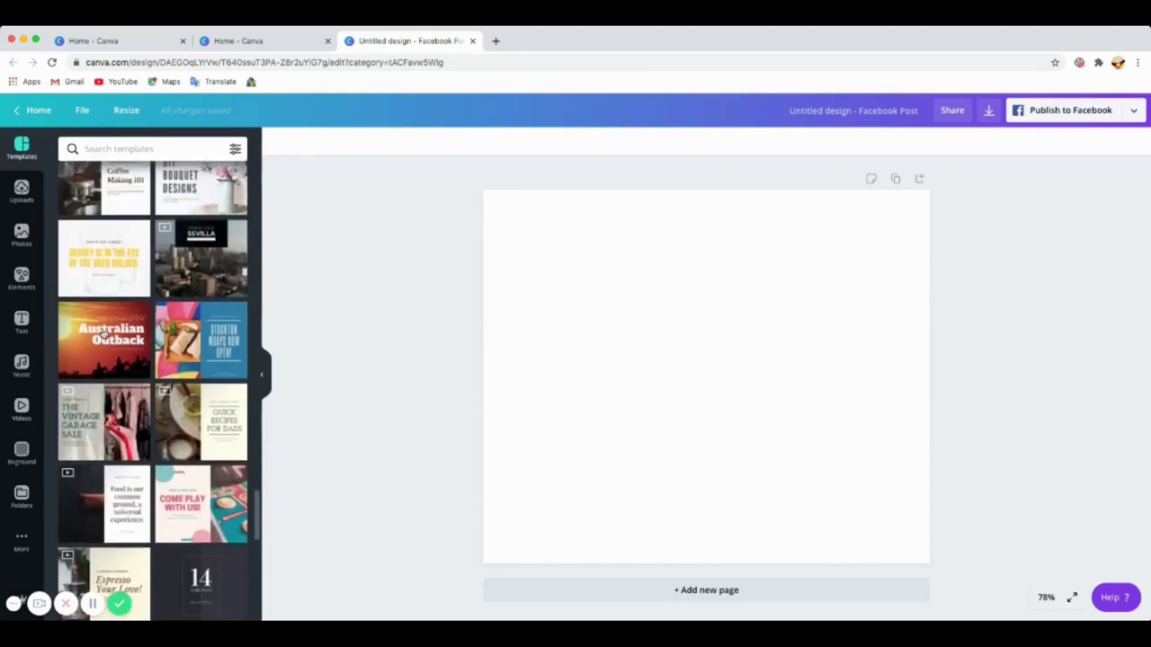
pyautogui.scroll(15, 103, 335)
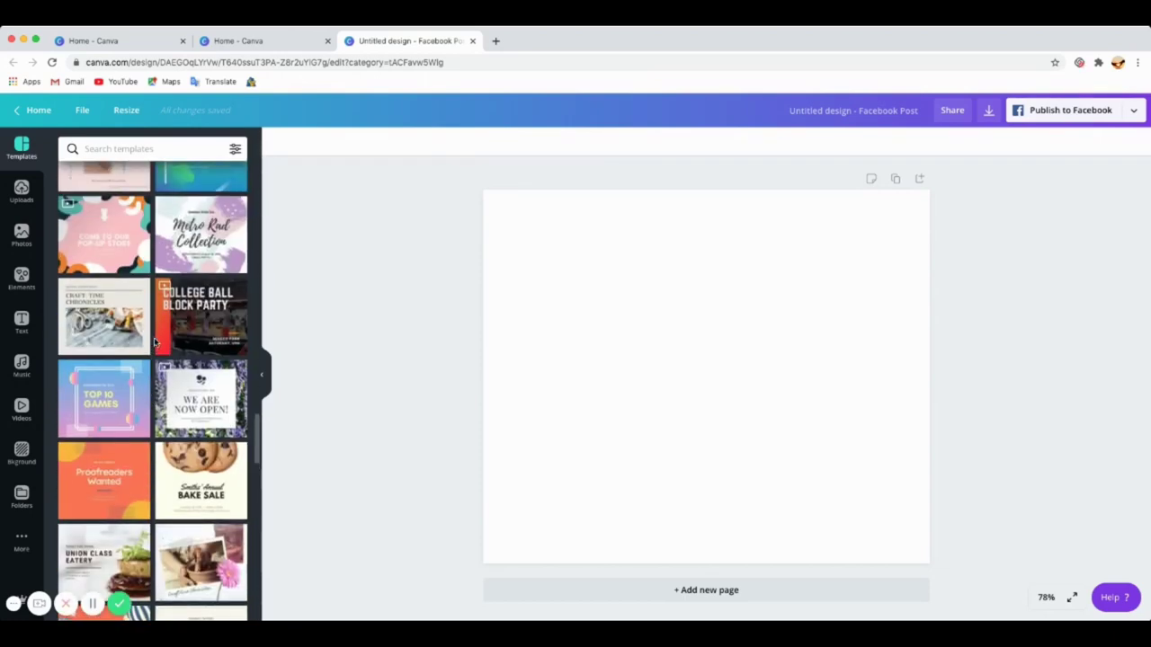
pyautogui.scroll(15, 154, 341)
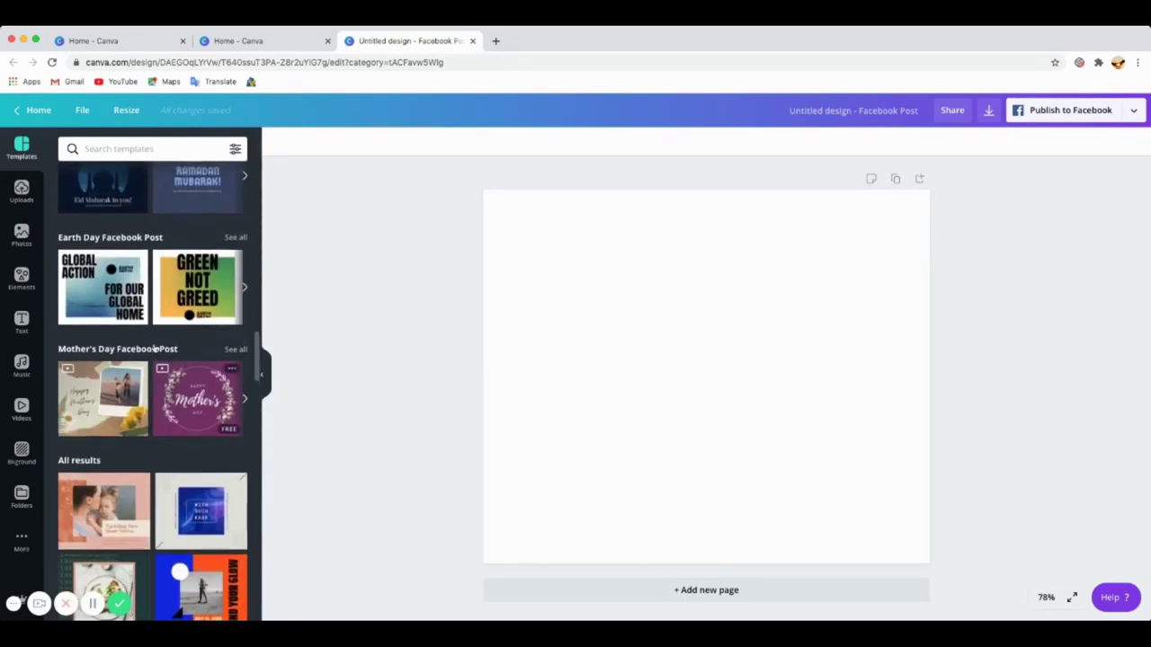
pyautogui.scroll(1, 155, 349)
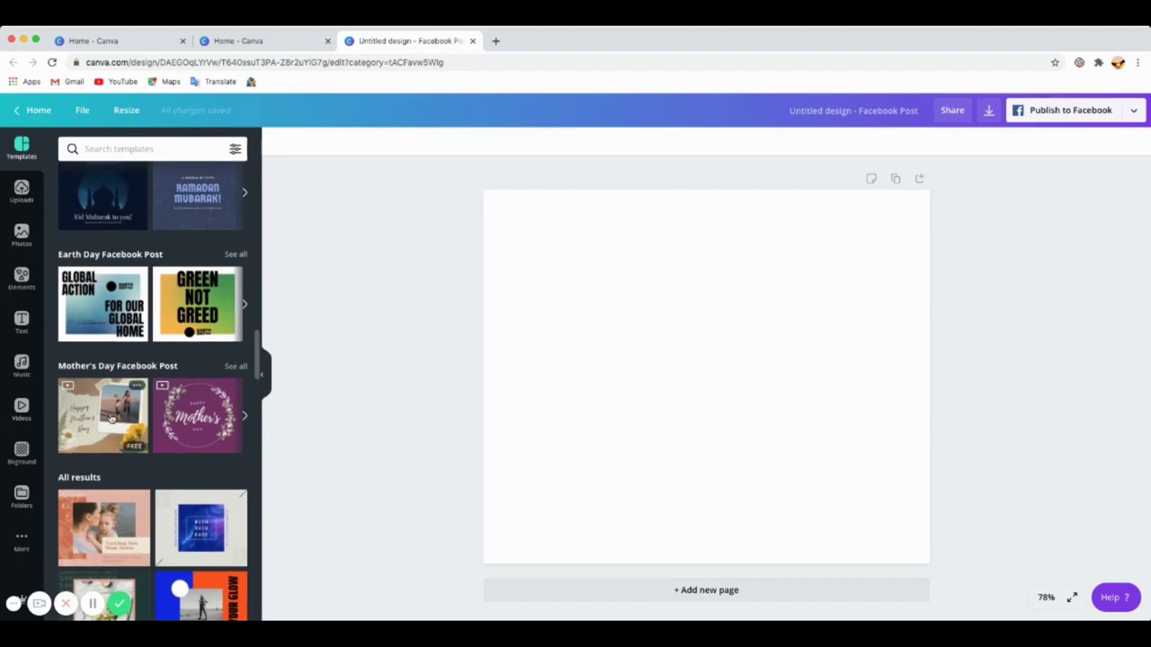
pyautogui.click(111, 418)
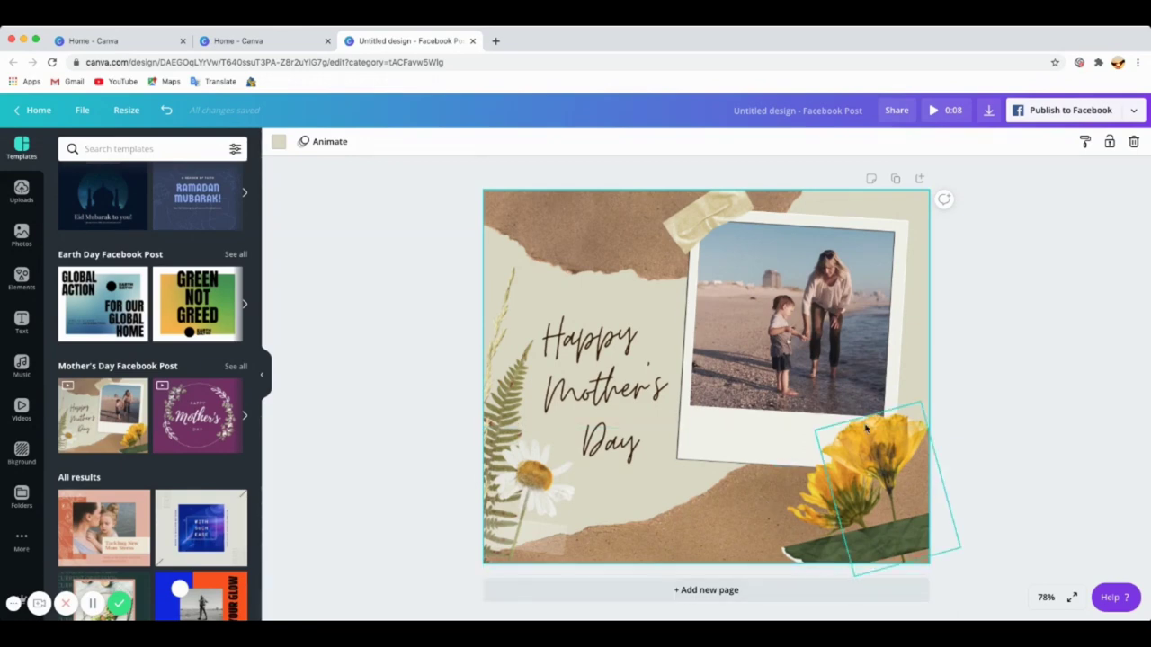
# Duplicate the Mother's Day page and compare the copy with the original
pyautogui.click(895, 180)
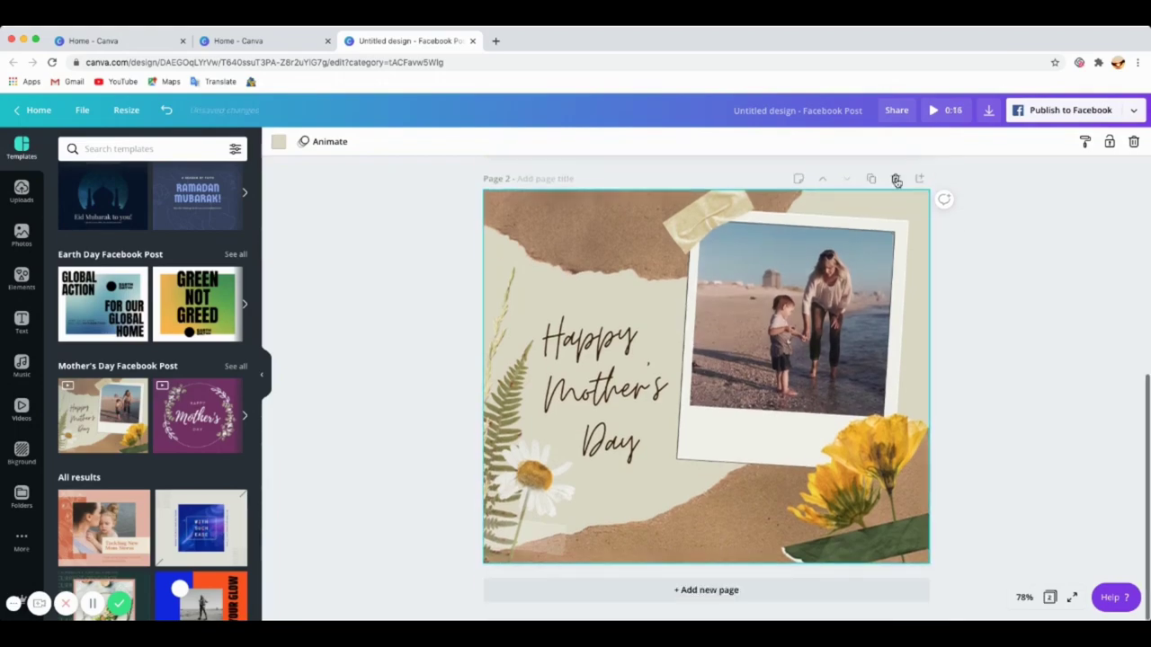
pyautogui.scroll(-8, 869, 350)
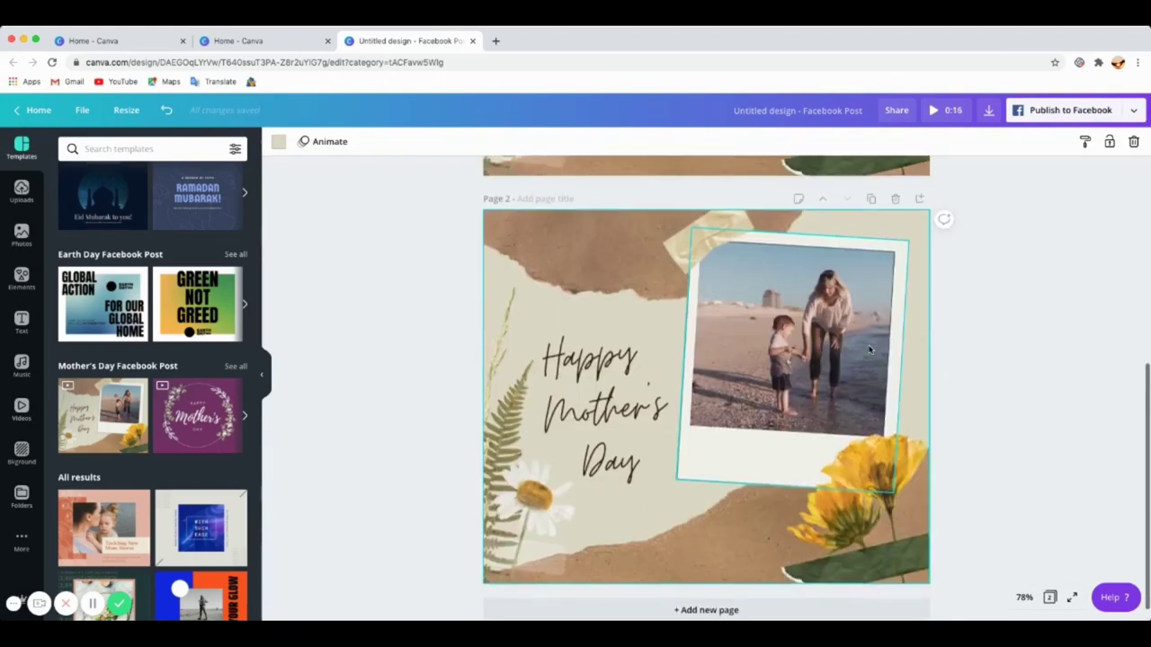
pyautogui.scroll(8, 869, 350)
pyautogui.scroll(-3, 869, 351)
pyautogui.scroll(-2, 869, 350)
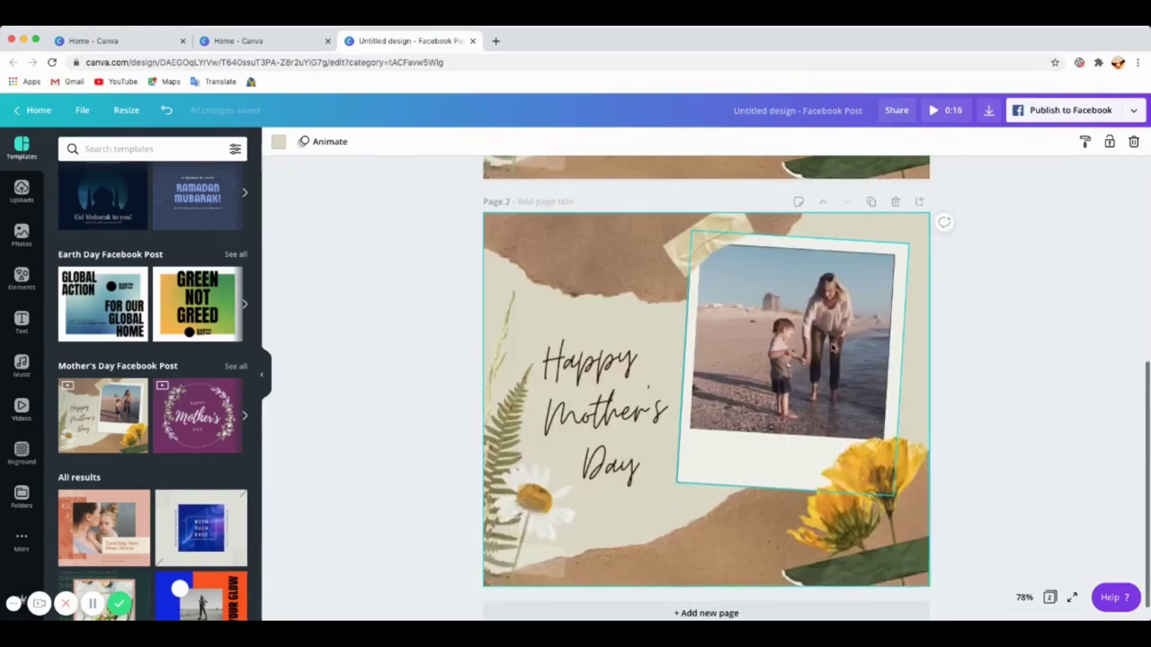
# Remove the beige background colour from the duplicated page and delete page 2 from the design
pyautogui.click(627, 275)
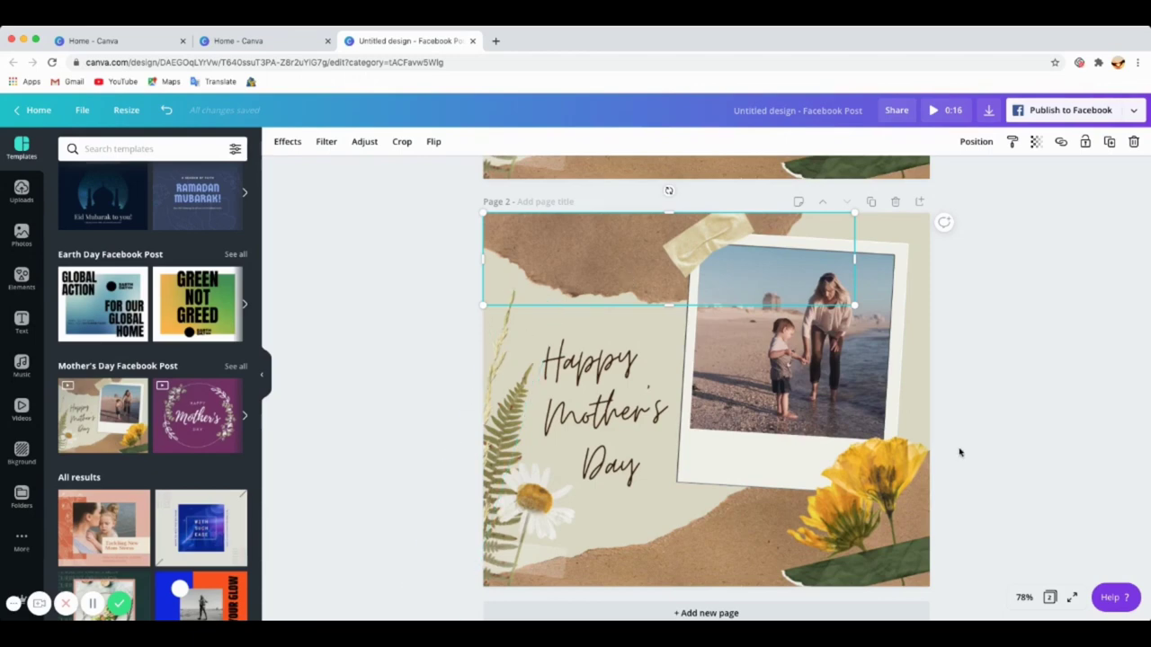
pyautogui.click(927, 438)
pyautogui.click(923, 386)
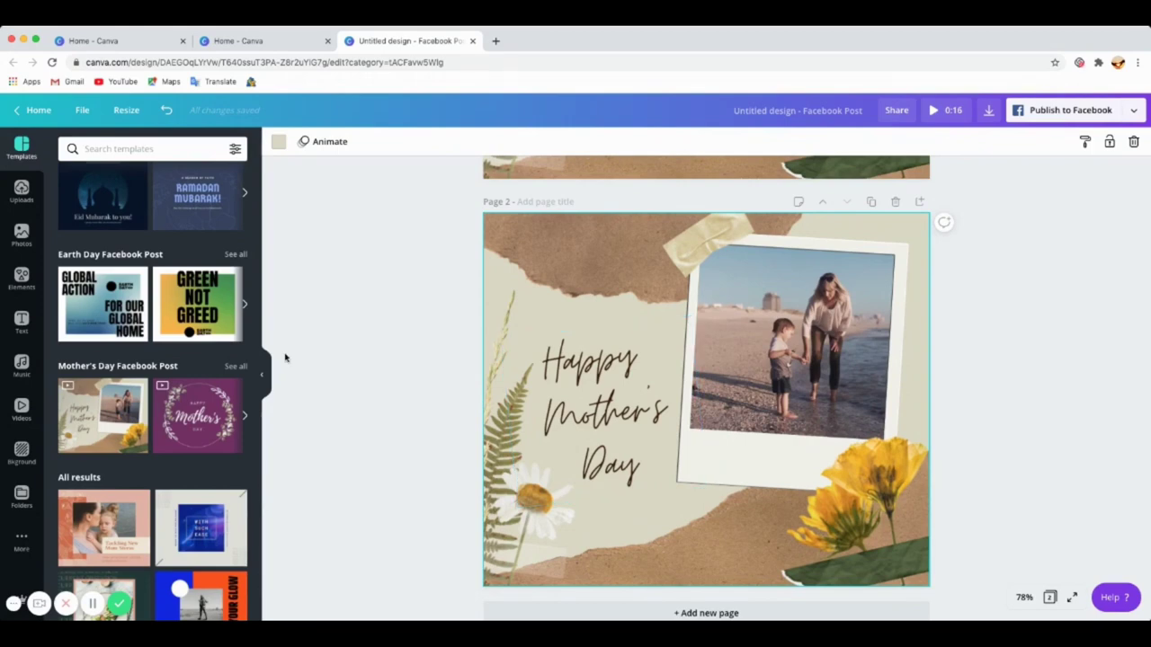
pyautogui.press('Delete')
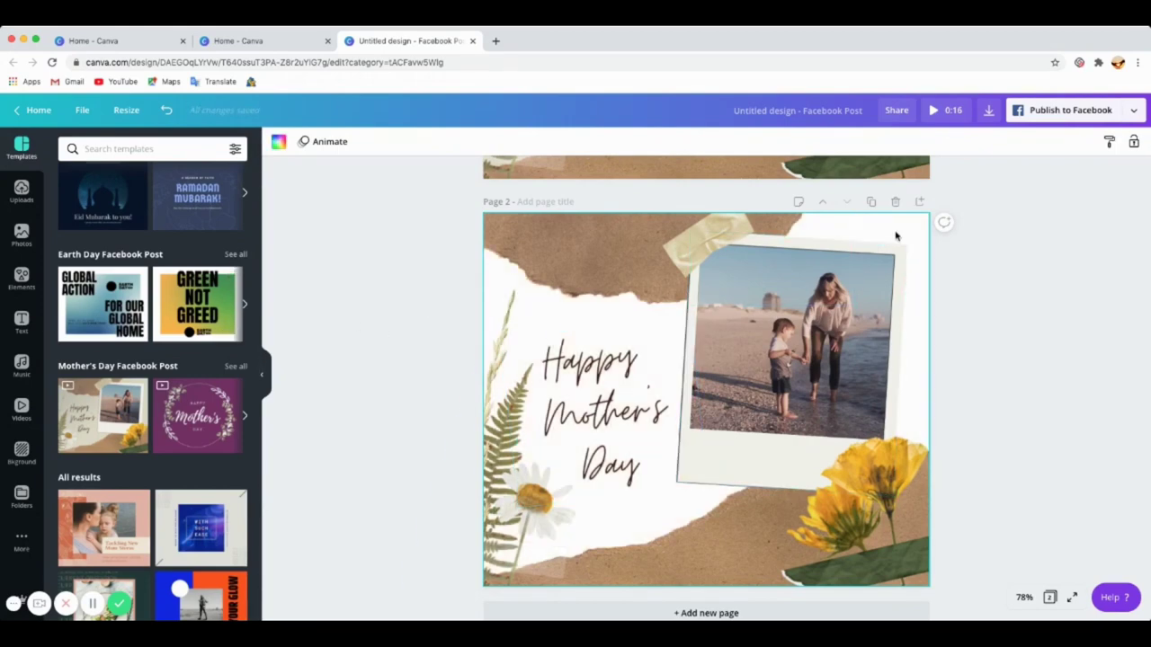
pyautogui.click(896, 202)
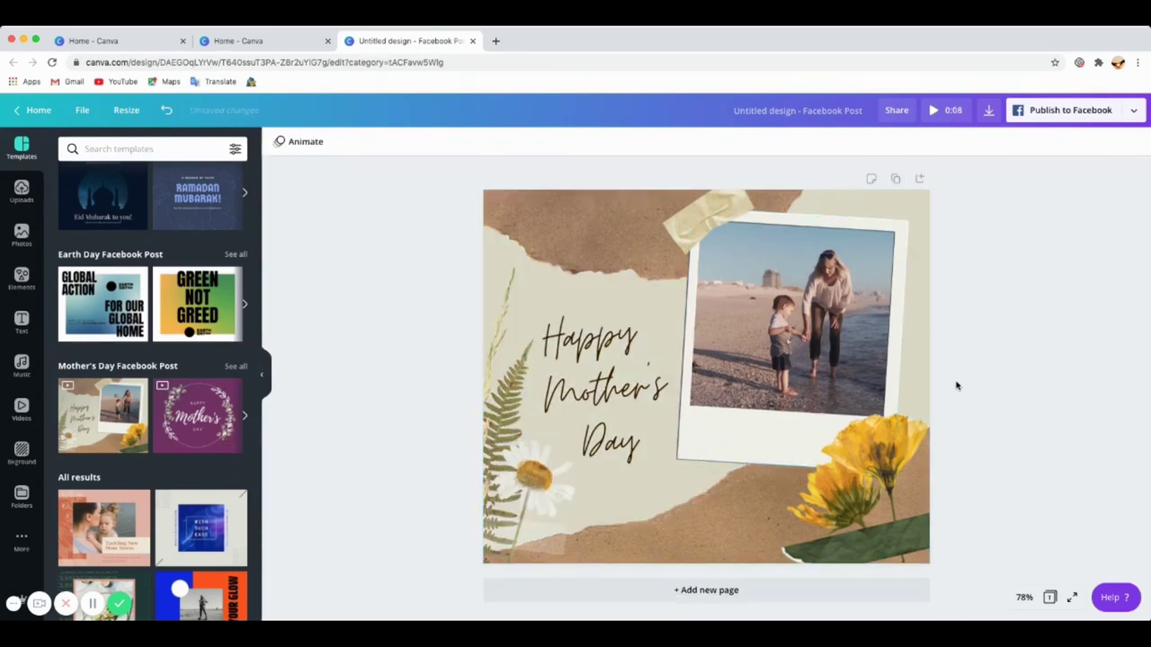
# Add a second page and apply the "learn how to cook" Food Facebook Post template to it
pyautogui.click(727, 591)
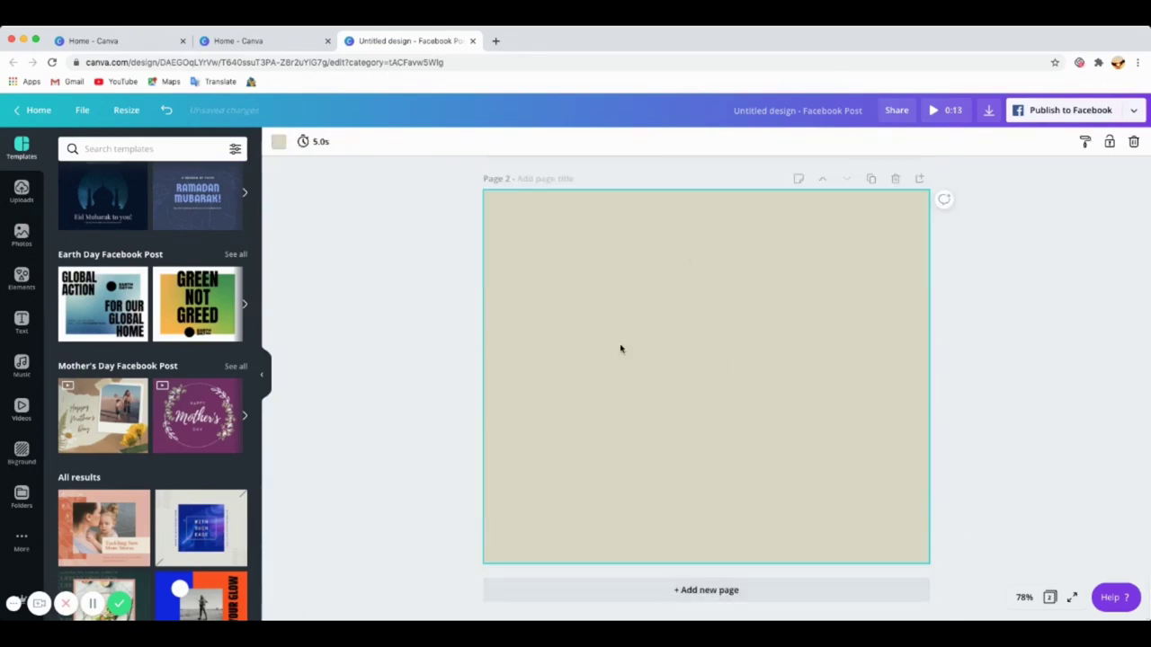
pyautogui.scroll(5, 146, 413)
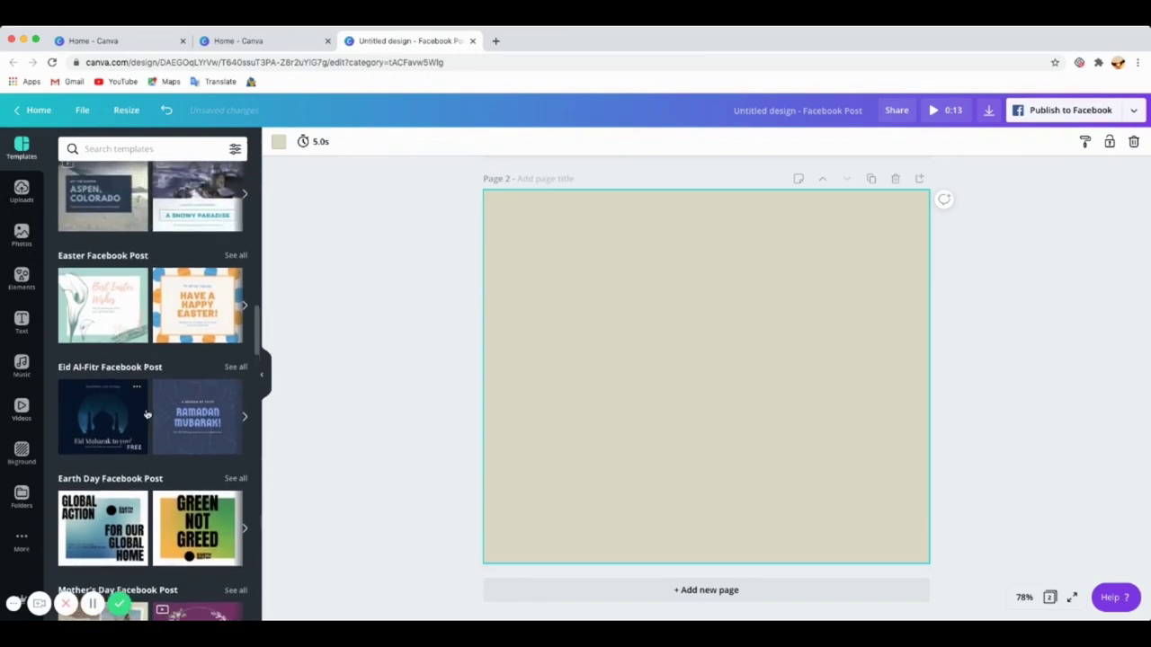
pyautogui.scroll(5, 146, 413)
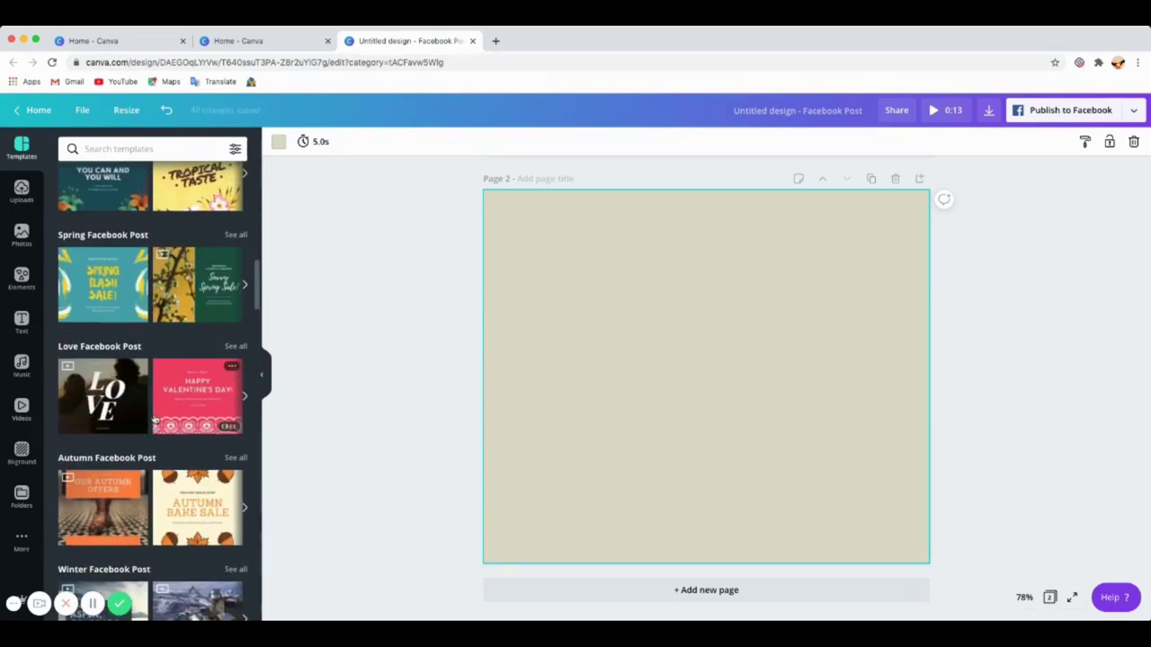
pyautogui.scroll(8, 157, 419)
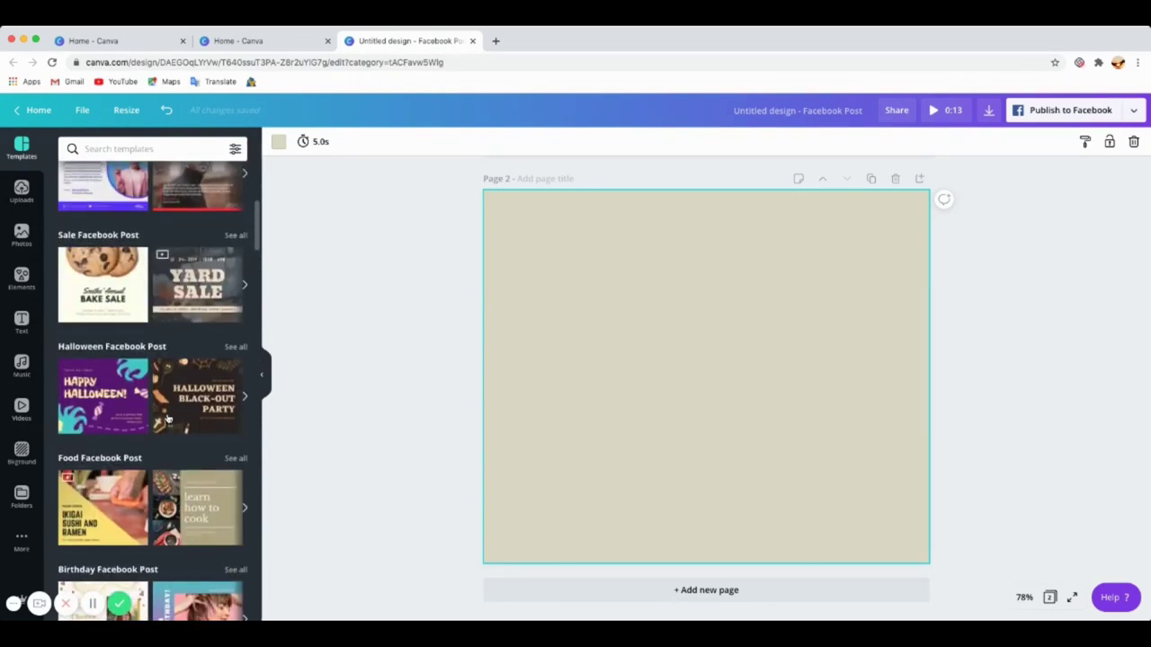
pyautogui.scroll(8, 167, 419)
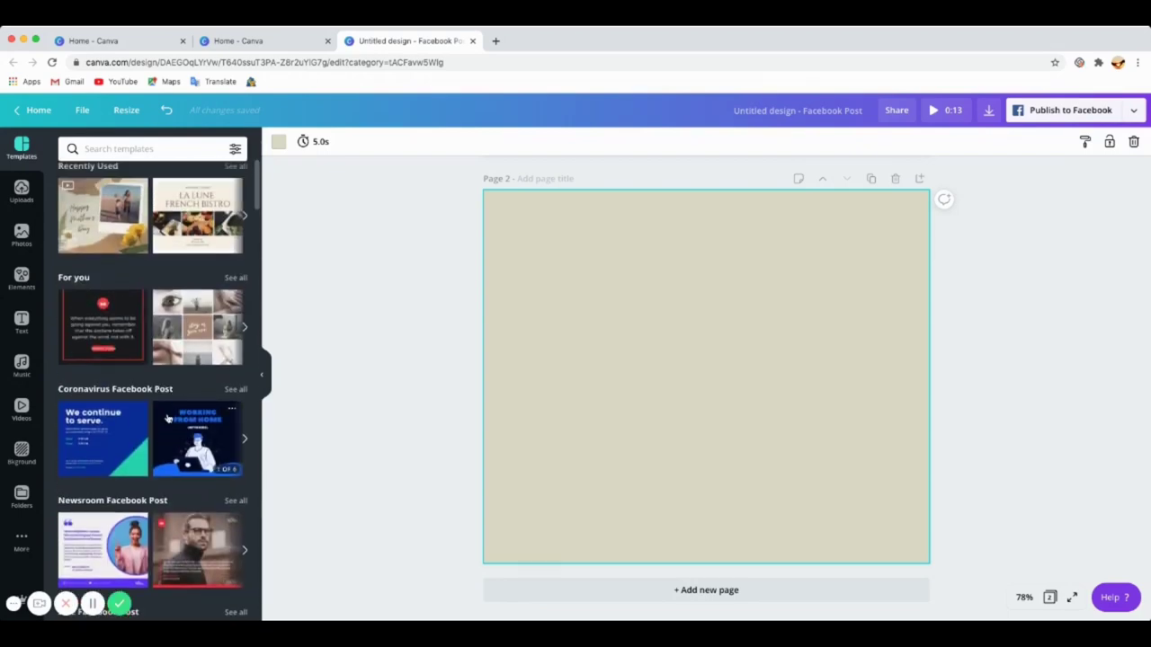
pyautogui.scroll(1, 166, 419)
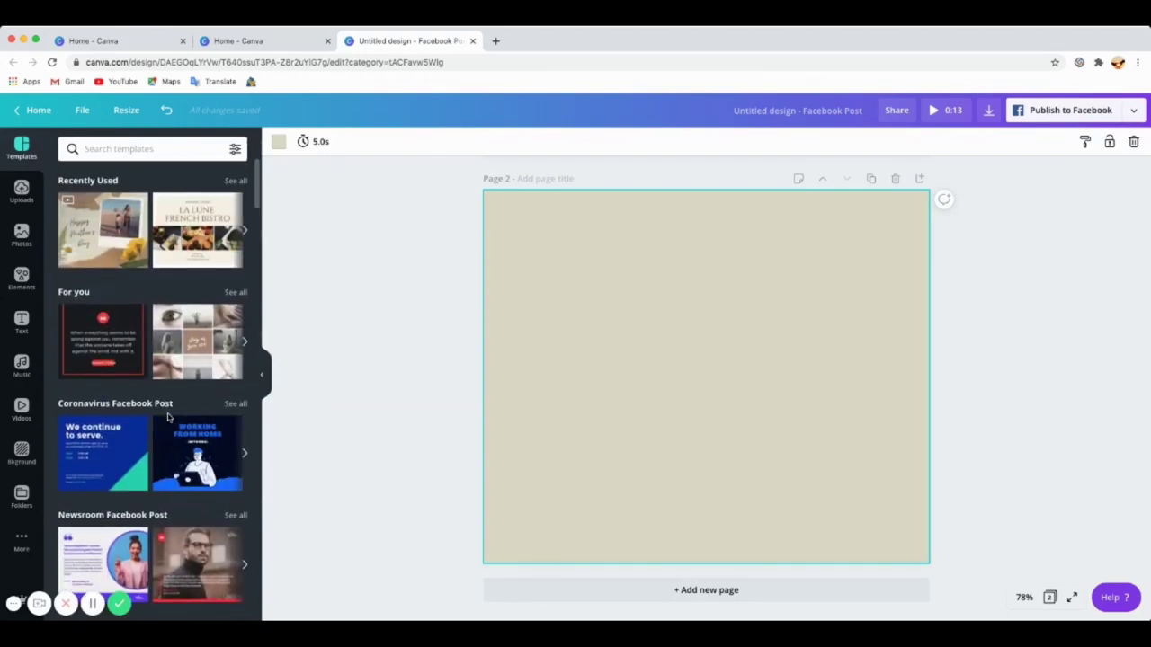
pyautogui.scroll(-4, 166, 416)
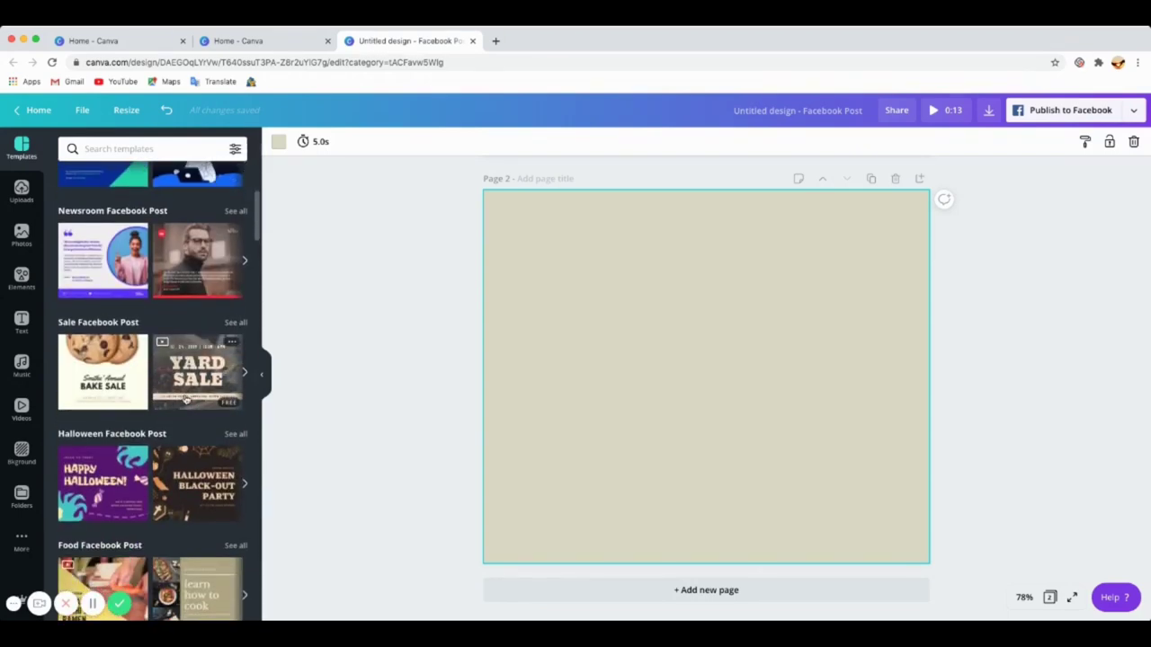
pyautogui.scroll(-2, 197, 414)
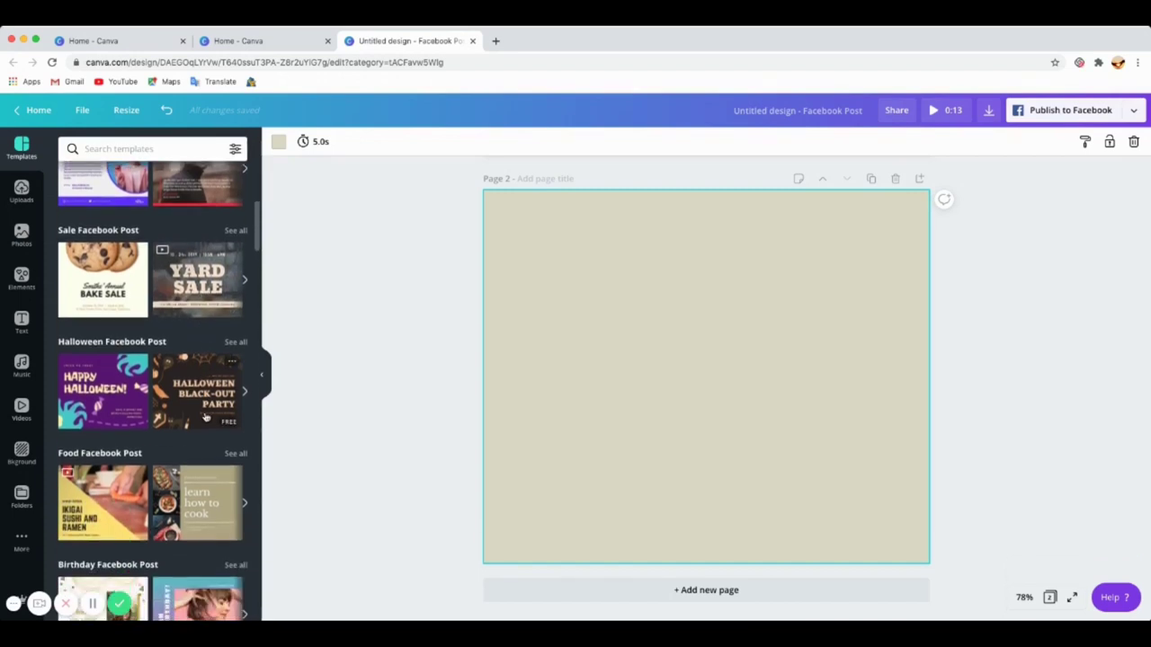
pyautogui.scroll(-1, 205, 418)
pyautogui.click(205, 467)
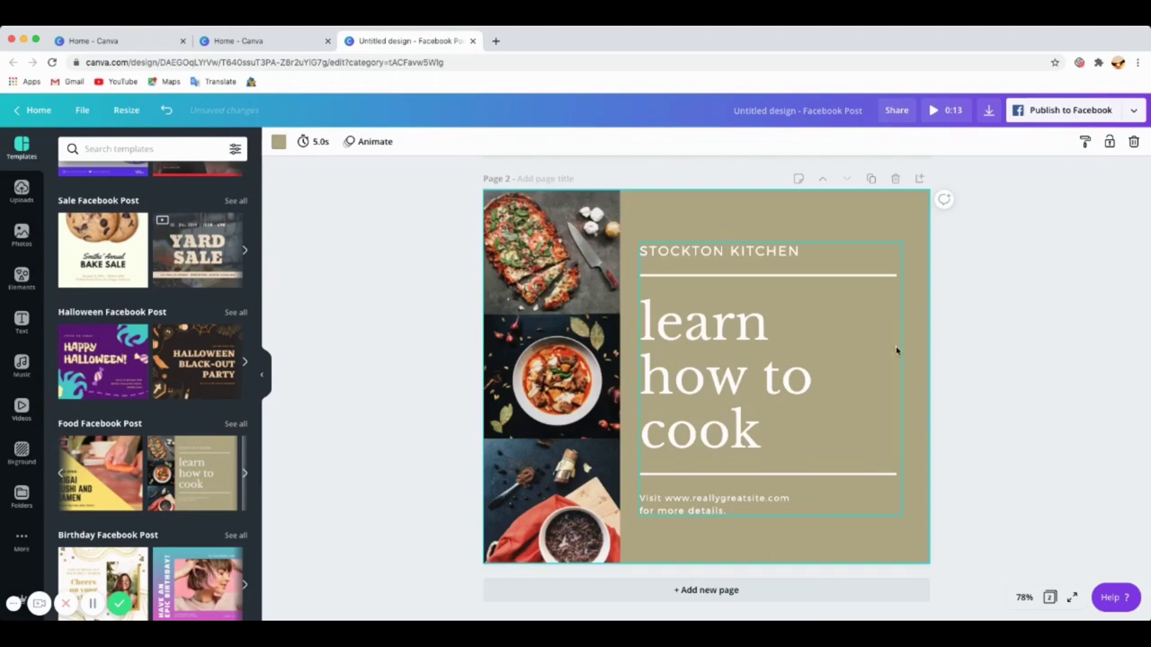
# Set page 1's background to the olive-beige document colour after trying the dark charcoal one
pyautogui.scroll(5, 814, 364)
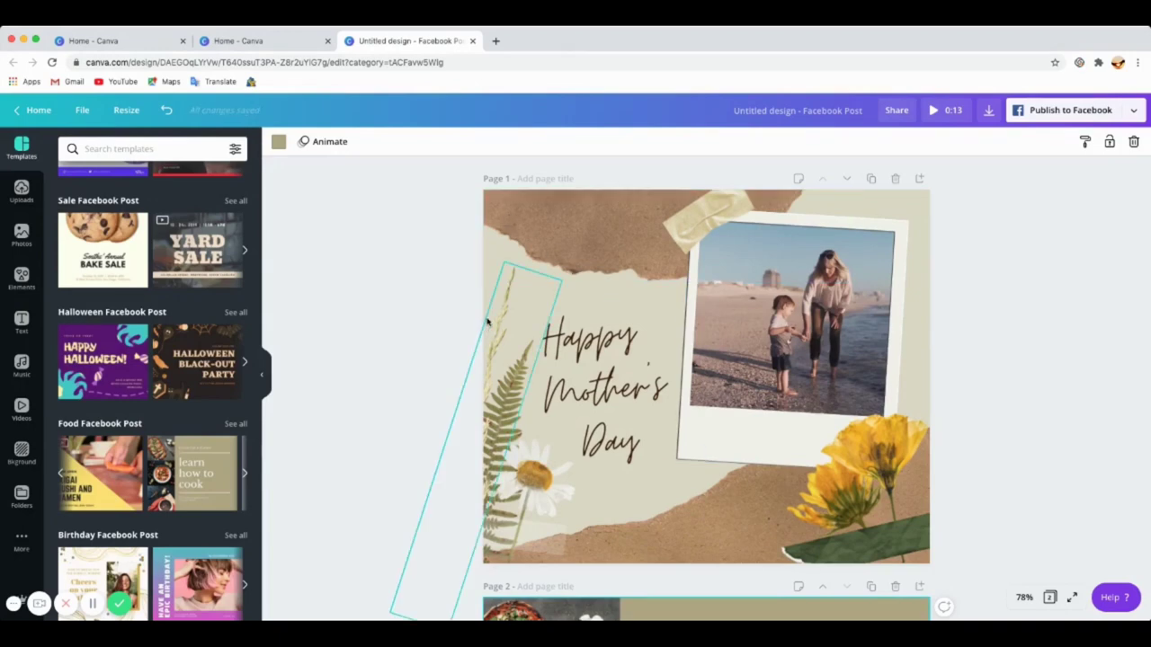
pyautogui.click(924, 205)
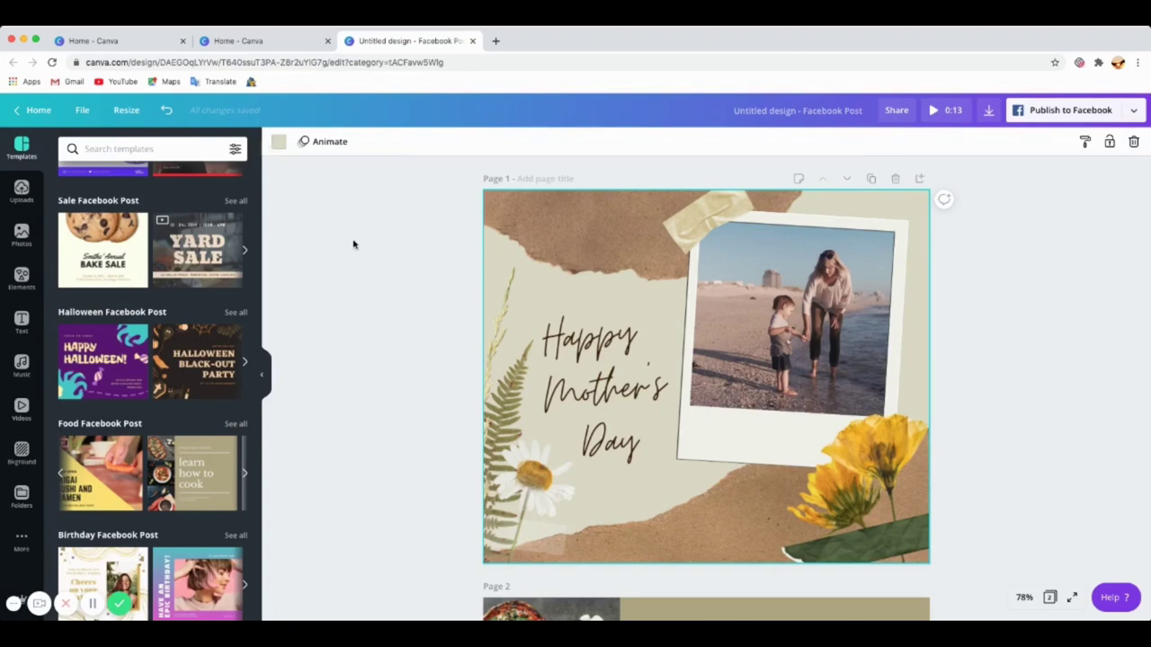
pyautogui.click(278, 147)
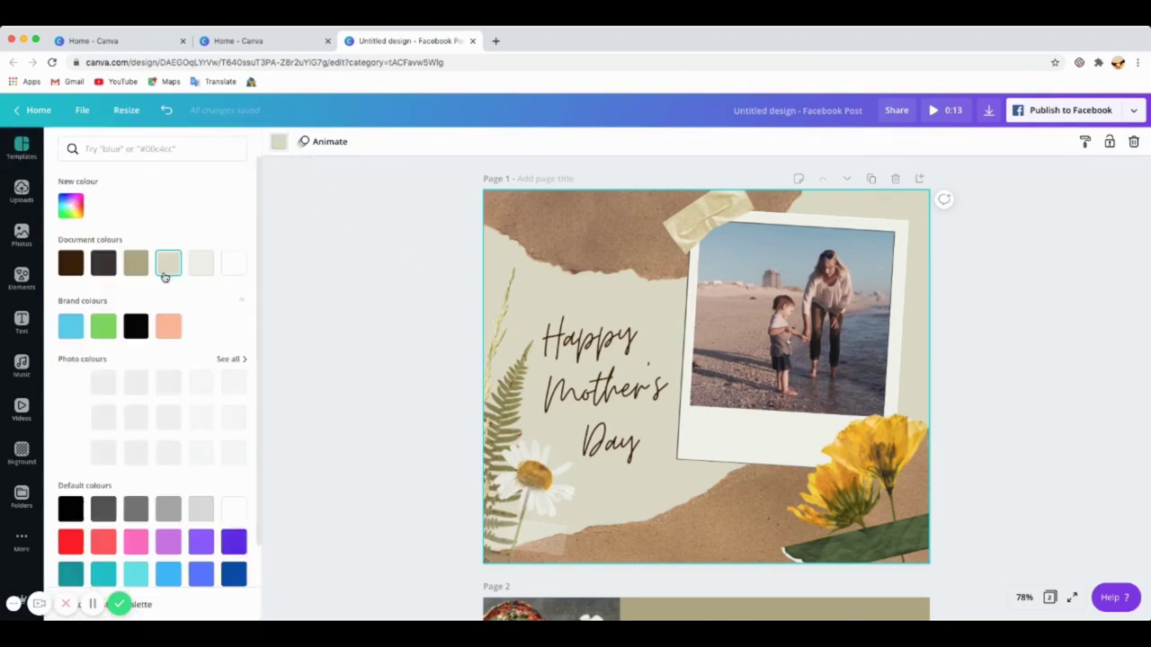
pyautogui.click(102, 264)
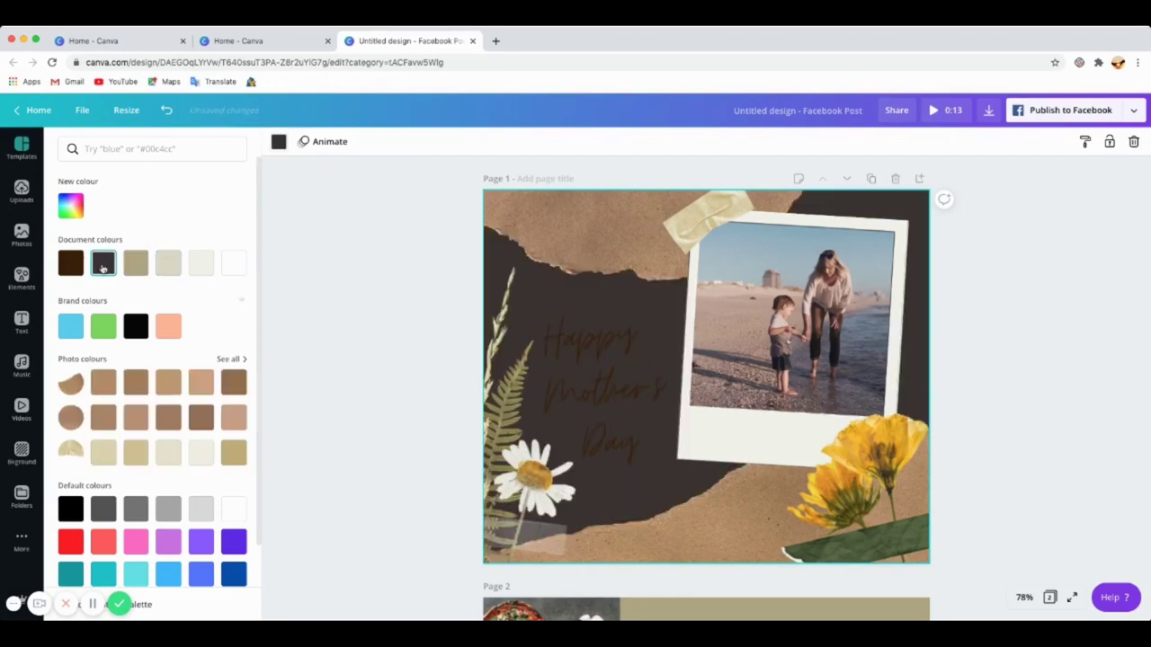
pyautogui.click(133, 265)
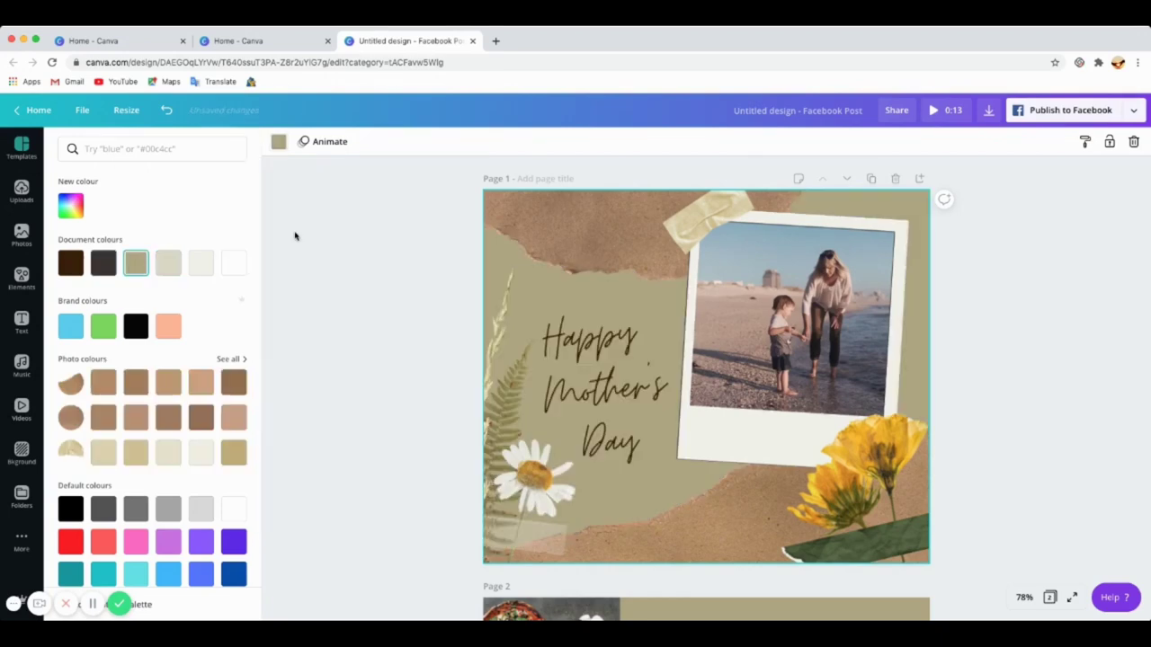
# Move the torn brown paper along page 1's upper edge slightly to the left
pyautogui.click(595, 254)
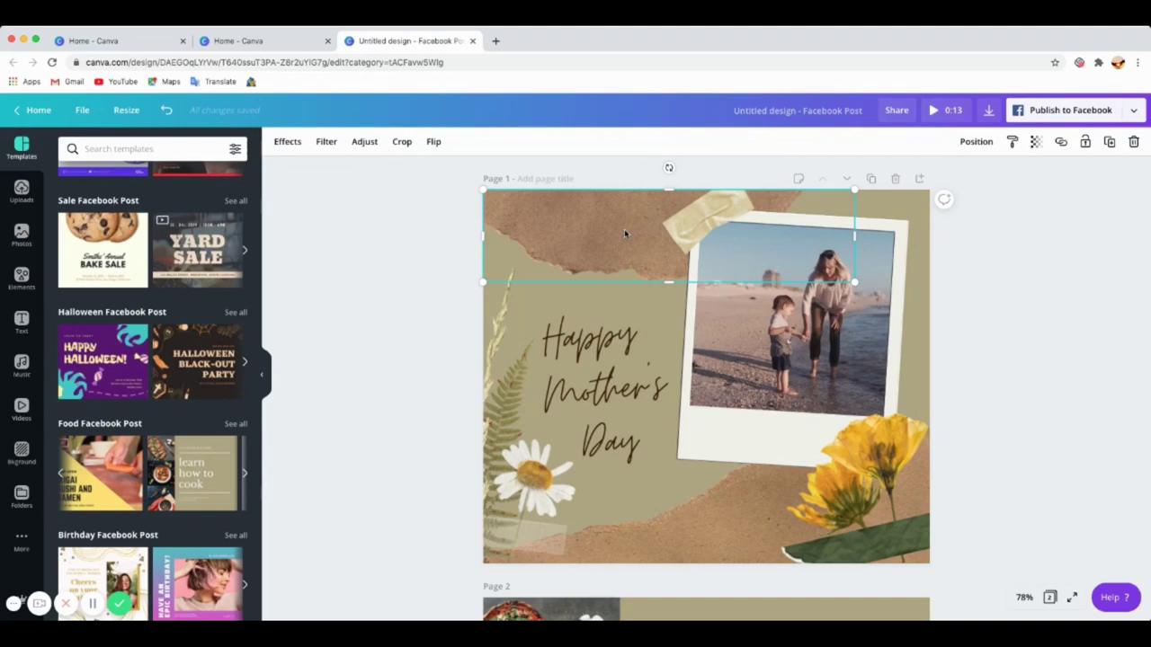
pyautogui.moveTo(623, 231)
pyautogui.mouseDown()
pyautogui.moveTo(624, 270)
pyautogui.moveTo(619, 229)
pyautogui.mouseUp()
pyautogui.moveTo(560, 258)
pyautogui.mouseDown()
pyautogui.moveTo(545, 304)
pyautogui.moveTo(579, 257)
pyautogui.mouseUp()
# Examine the Effects, Filter, Adjust and Crop options for the torn brown paper, leaving the crop unapplied
pyautogui.click(287, 141)
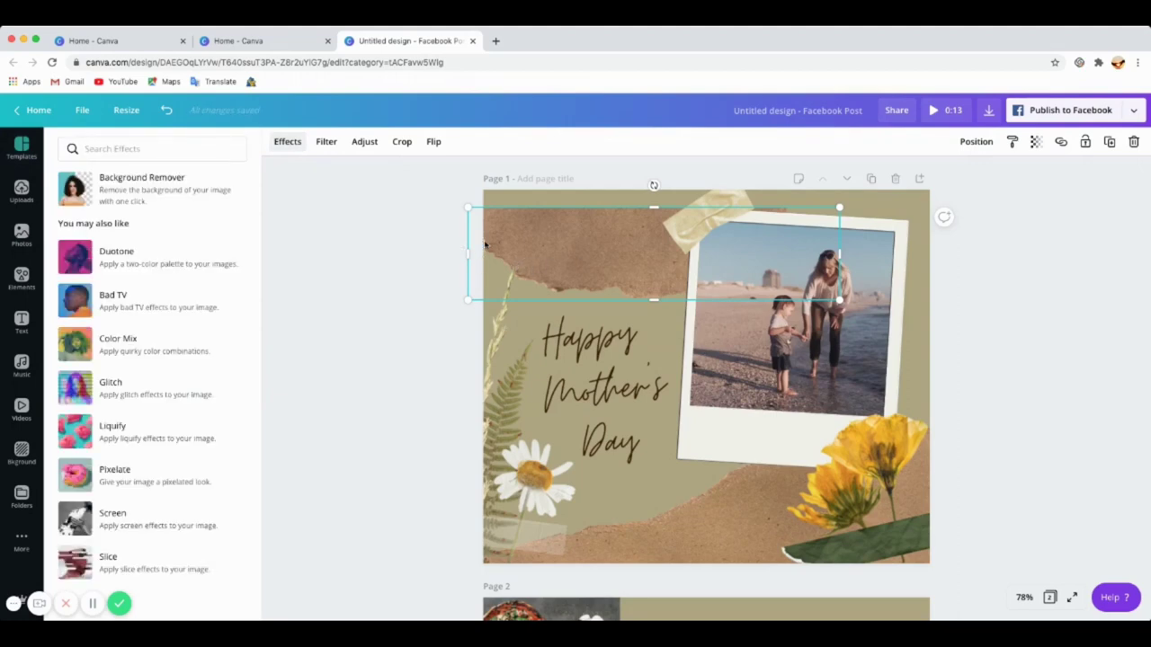
pyautogui.click(326, 141)
pyautogui.click(364, 141)
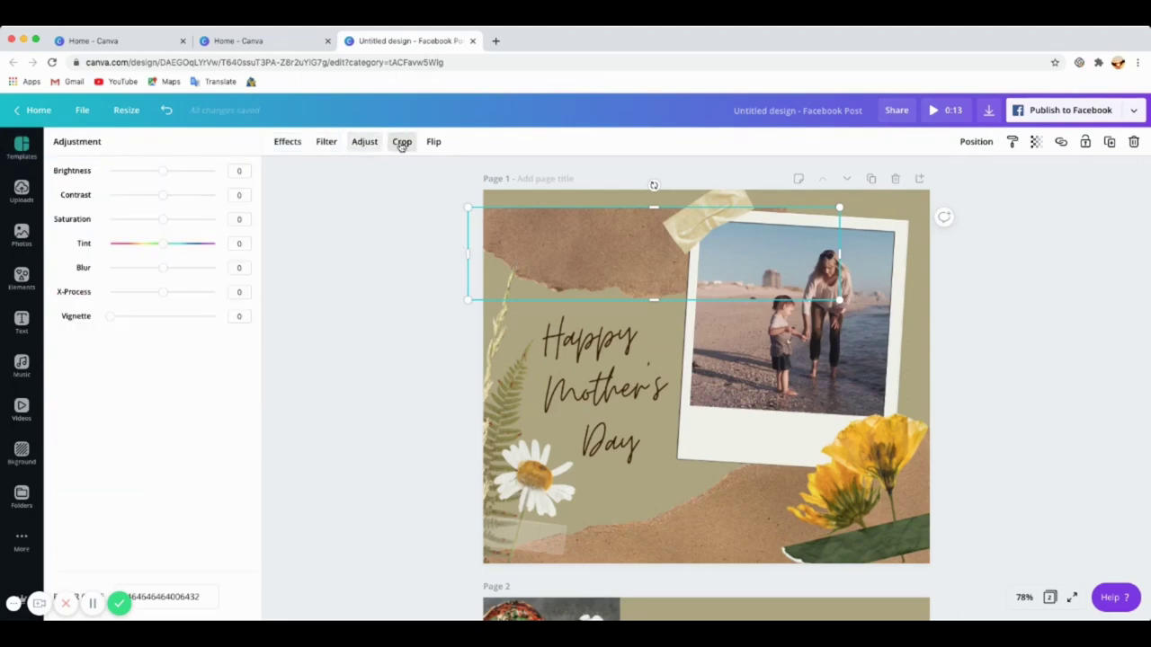
pyautogui.click(402, 142)
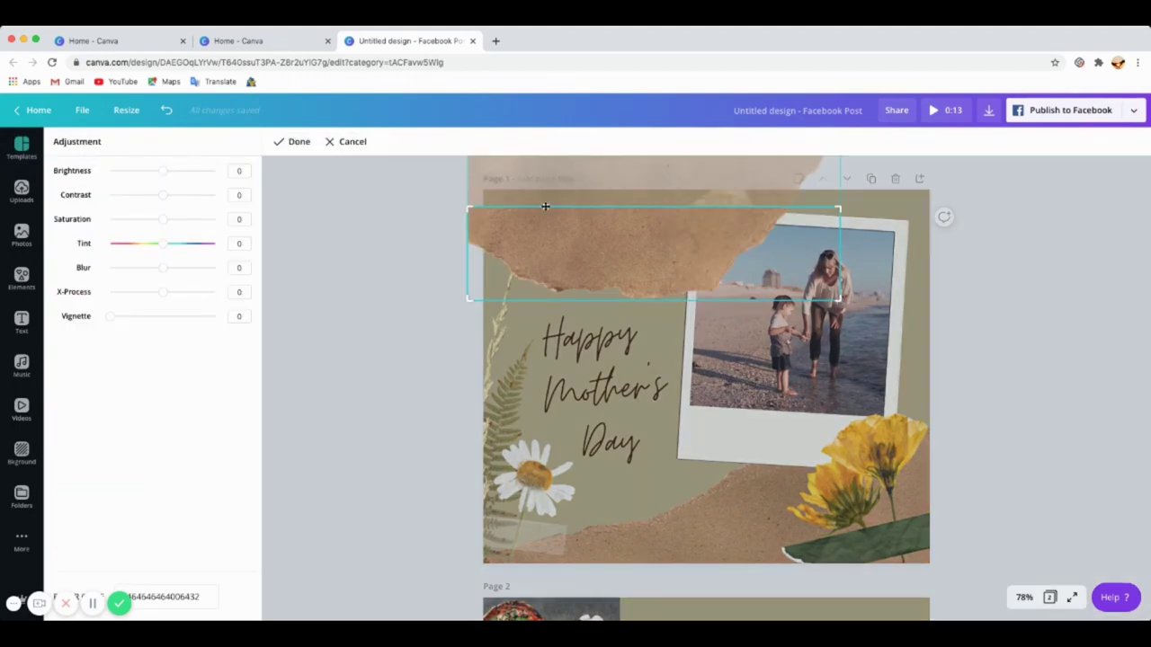
pyautogui.click(352, 142)
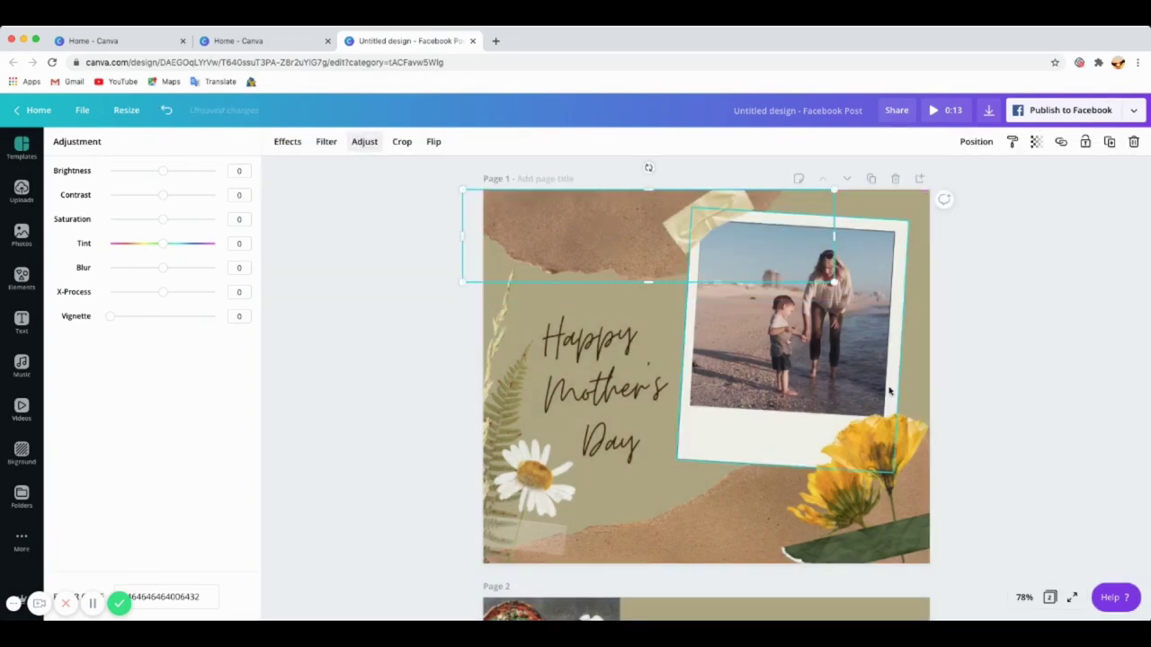
# Delete the beach video from the polaroid frame on page 1 and browse the trending stock photos
pyautogui.click(822, 347)
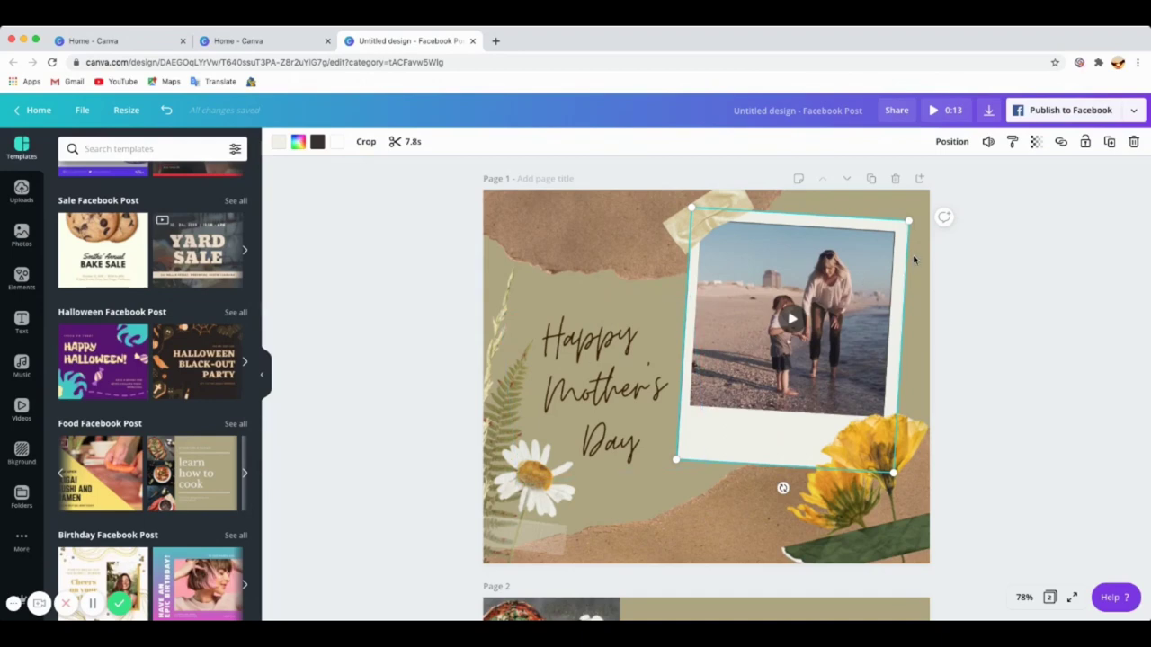
pyautogui.press('Delete')
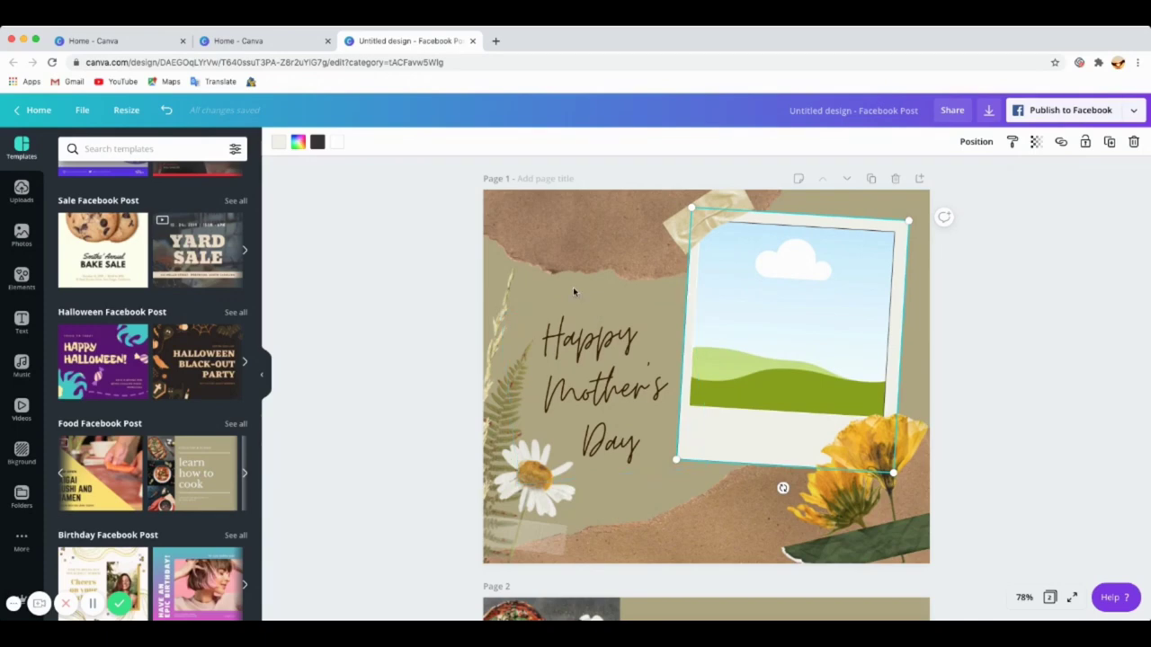
pyautogui.click(18, 243)
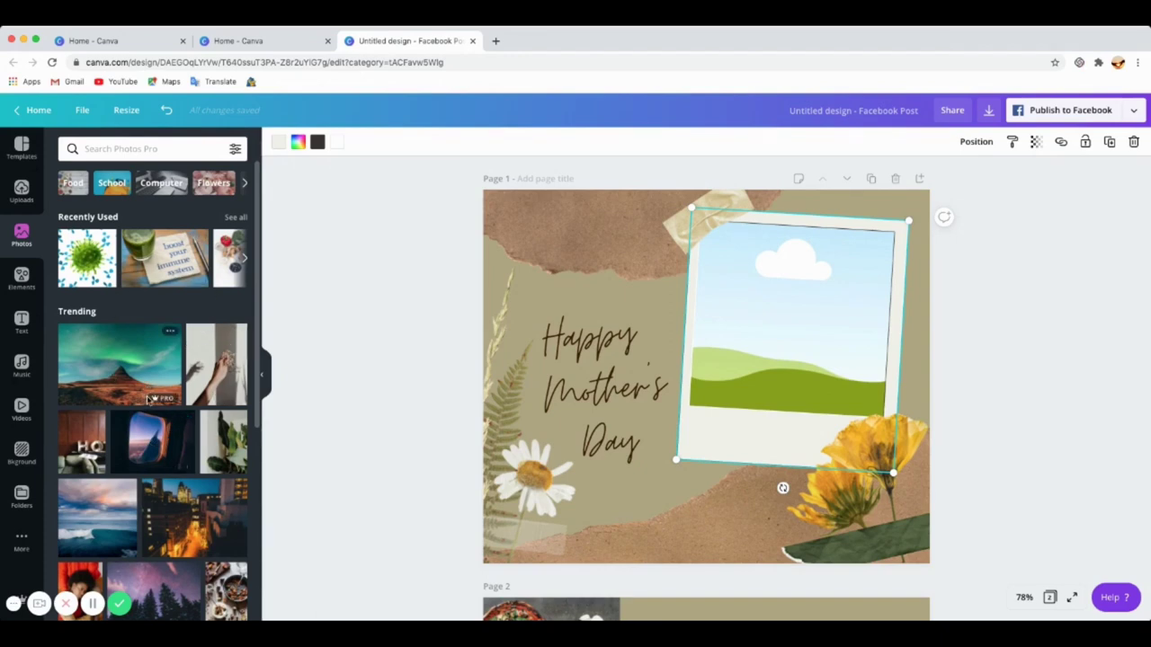
pyautogui.moveTo(158, 402)
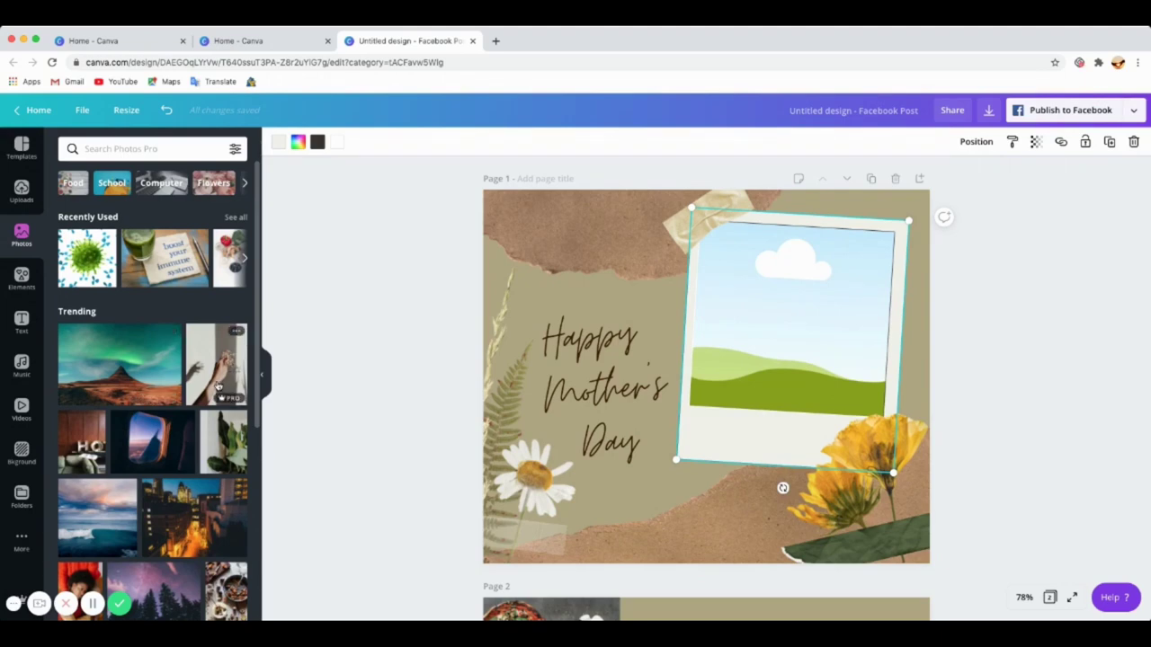
pyautogui.scroll(-3, 218, 386)
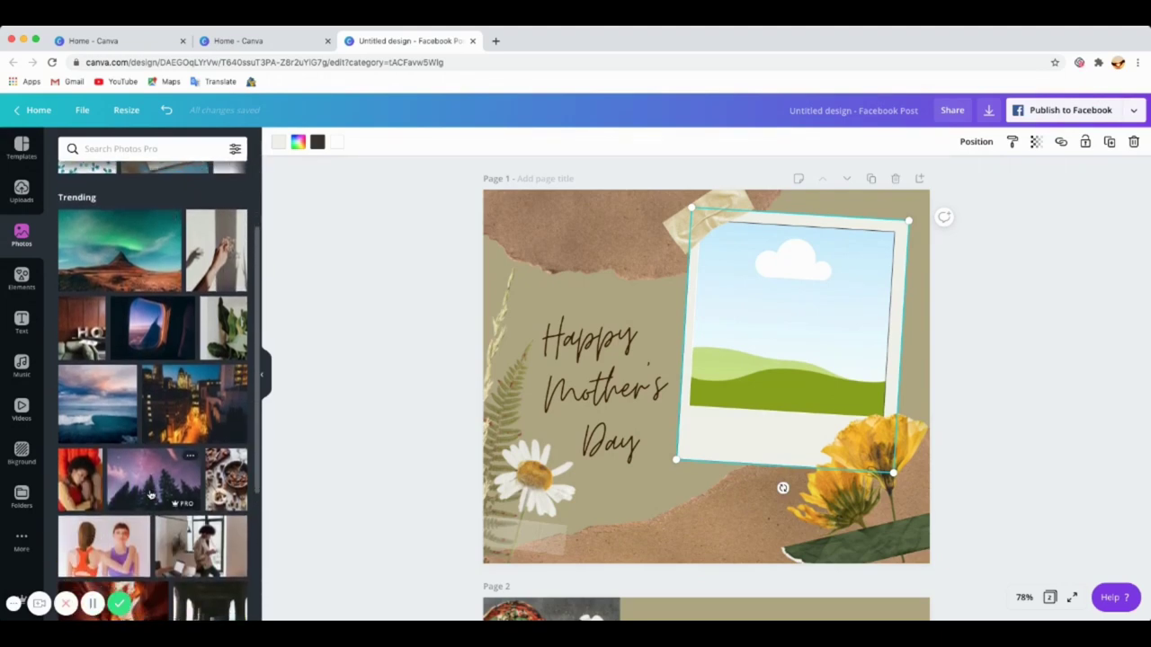
pyautogui.scroll(3, 151, 495)
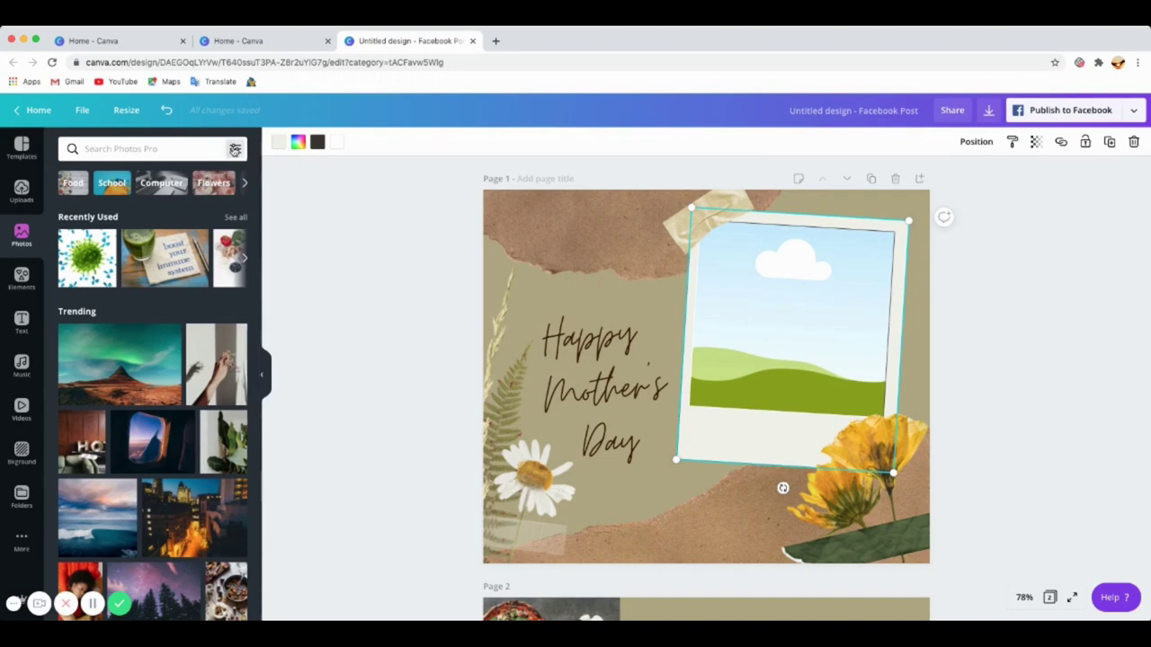
# Filter the stock photos by Free availability and browse the filtered photos
pyautogui.click(234, 149)
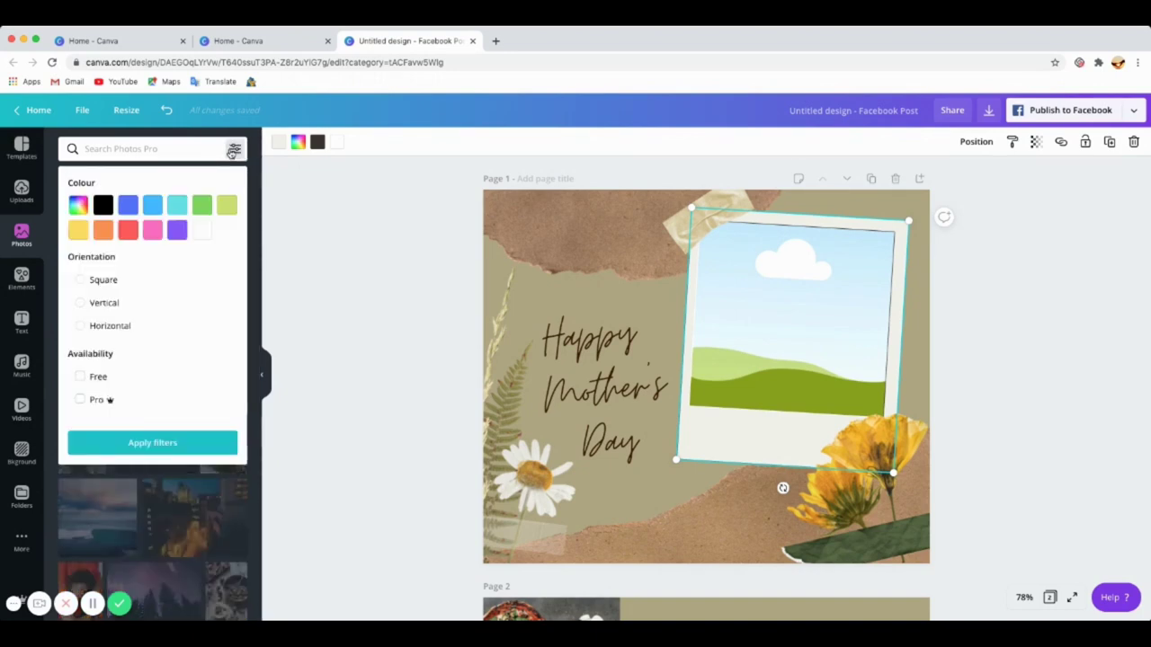
pyautogui.click(80, 378)
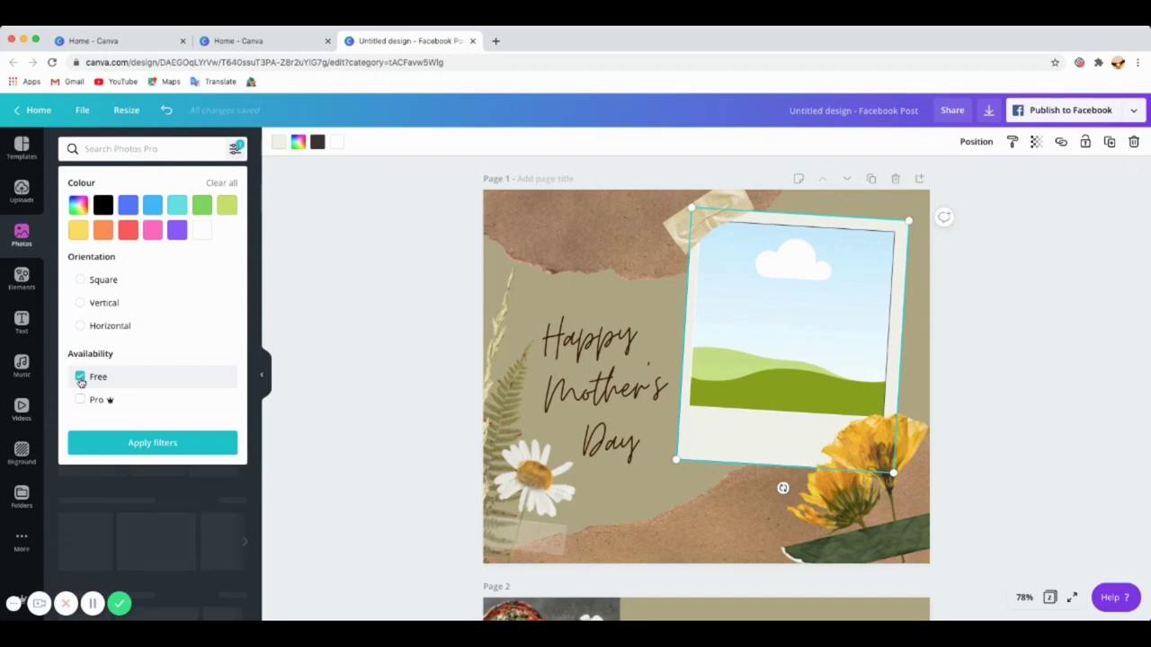
pyautogui.click(151, 444)
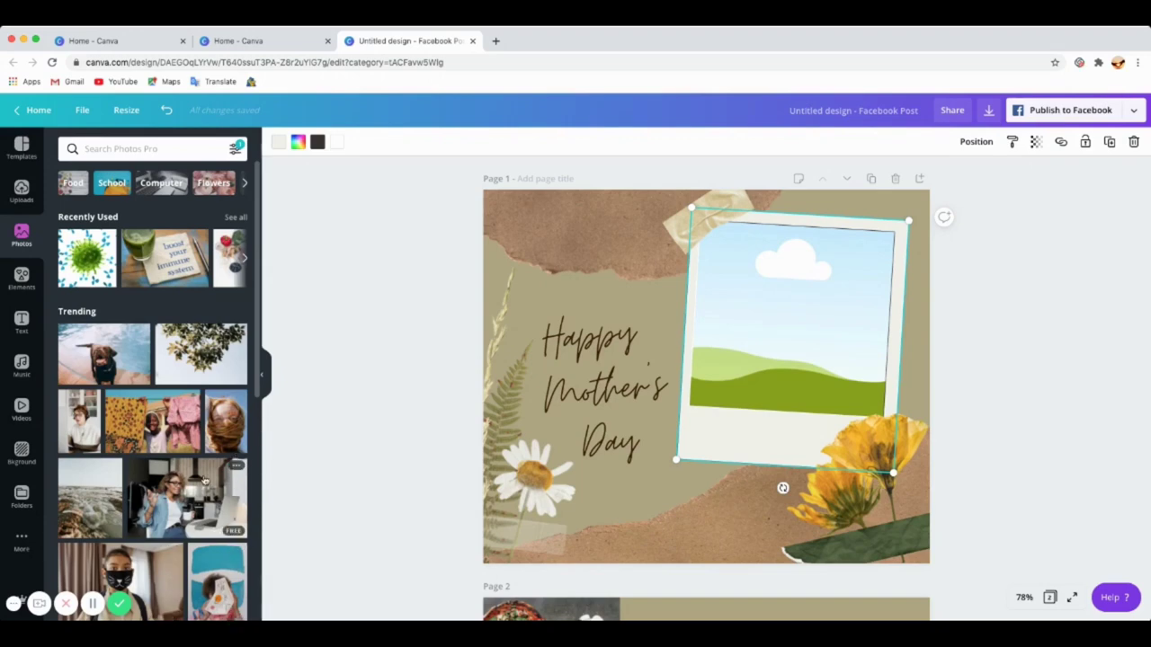
pyautogui.scroll(-4, 140, 427)
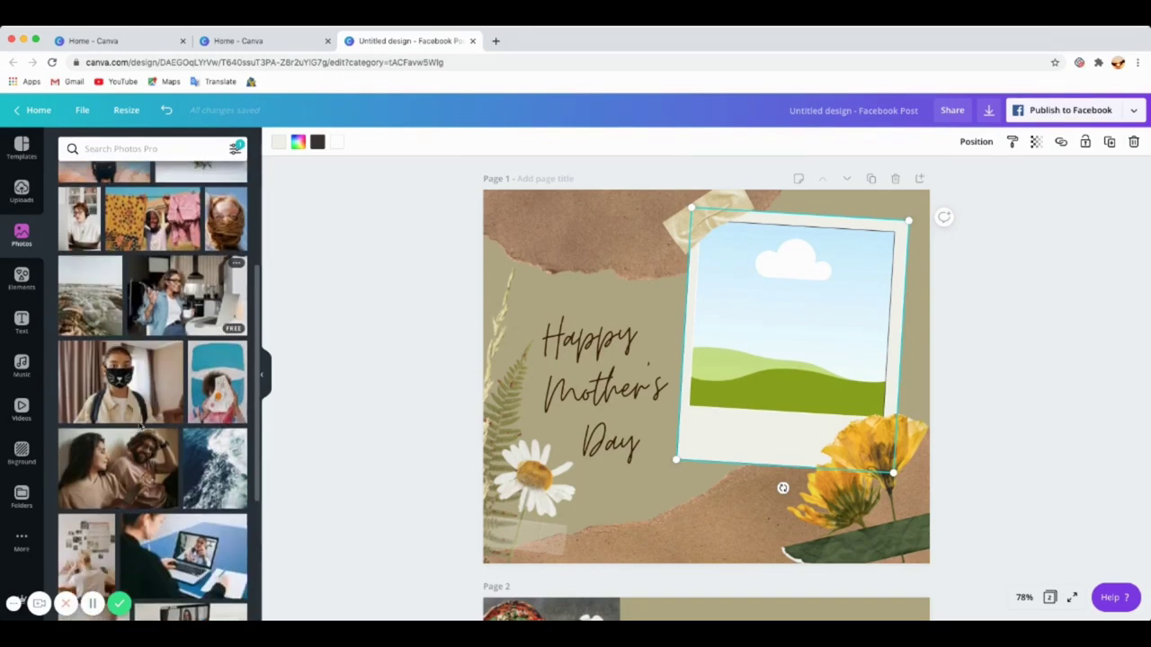
pyautogui.scroll(5, 139, 427)
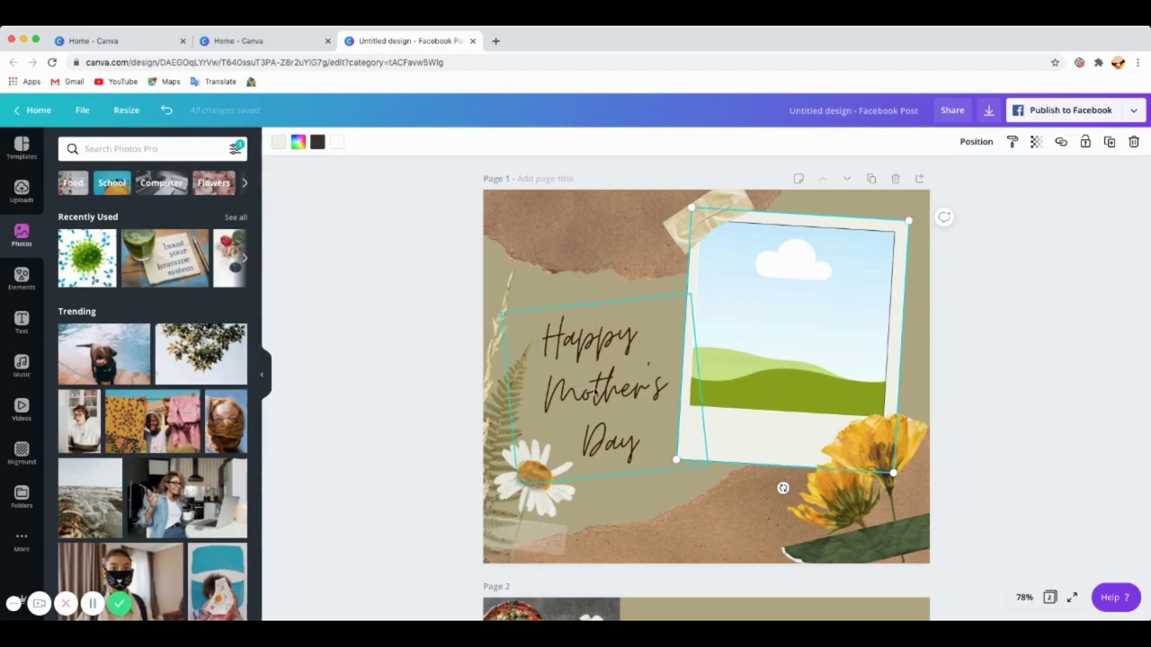
pyautogui.scroll(-15, 174, 321)
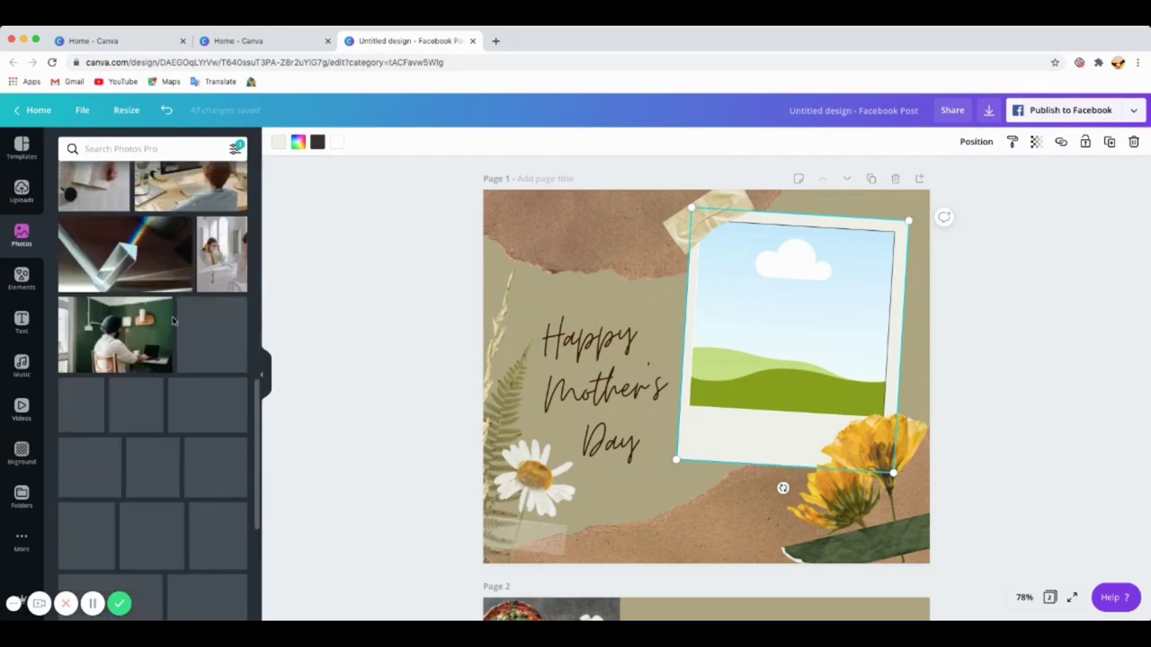
# Search the stock photos for "mother and daughter"
pyautogui.scroll(15, 173, 321)
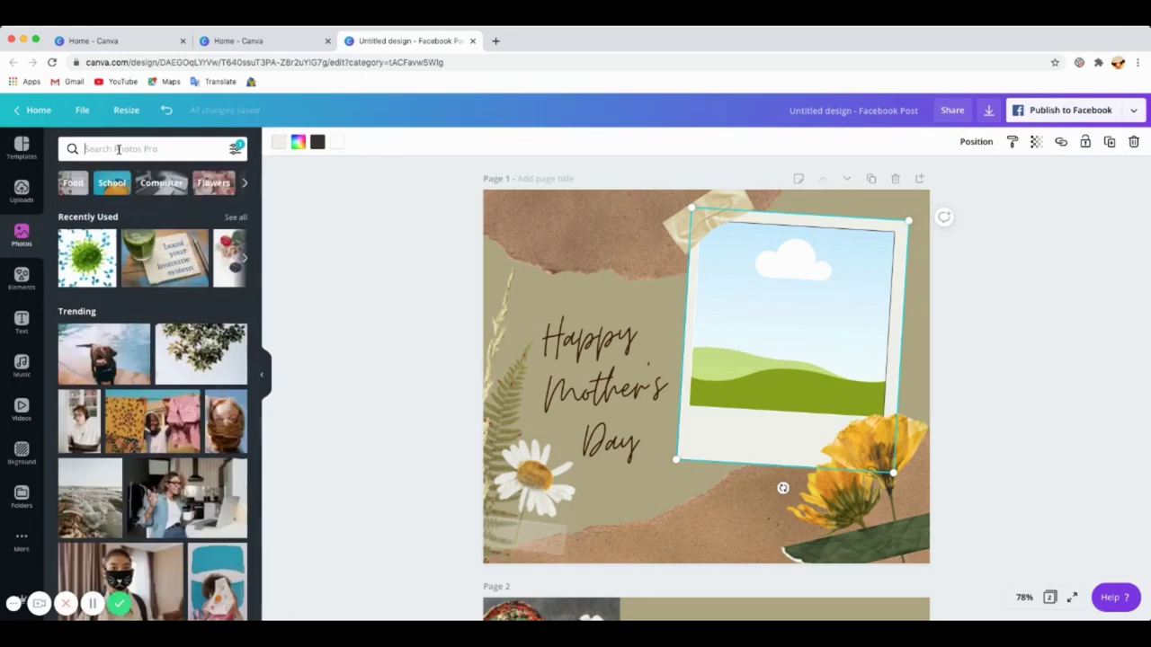
pyautogui.write('m')
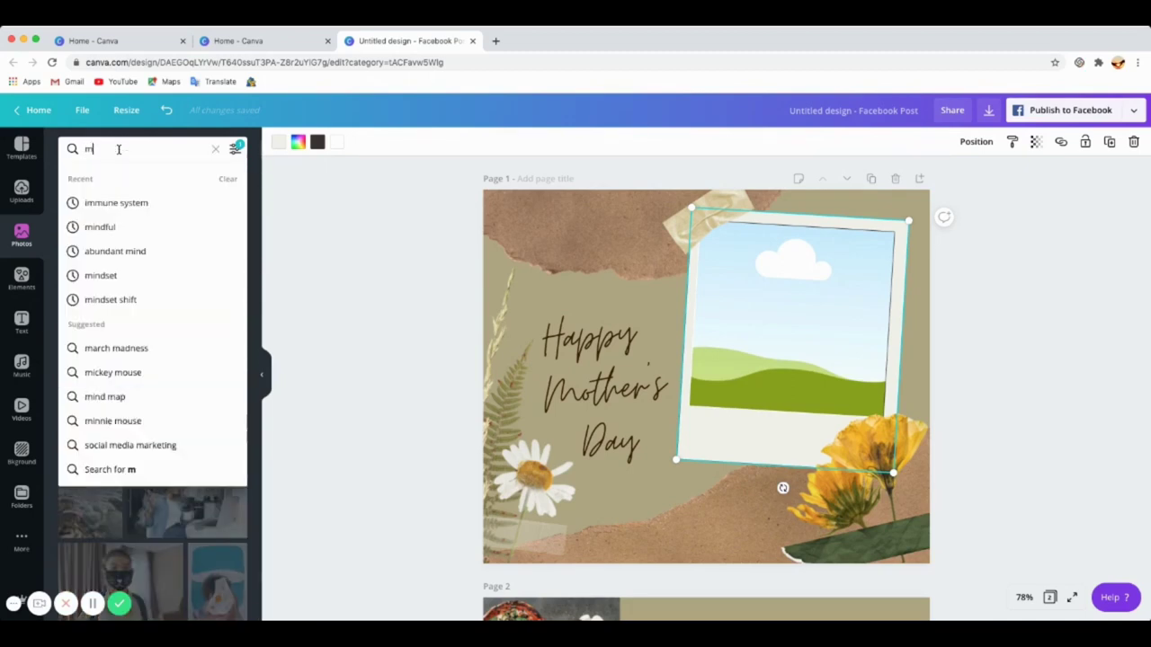
pyautogui.write('others d')
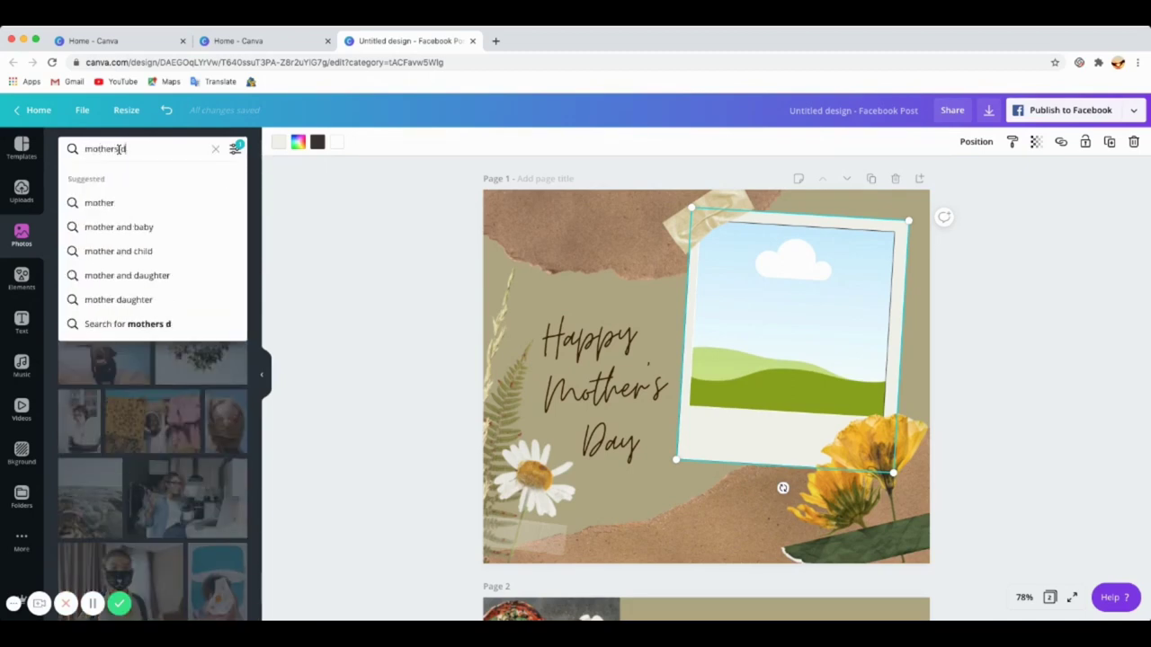
pyautogui.write('ay')
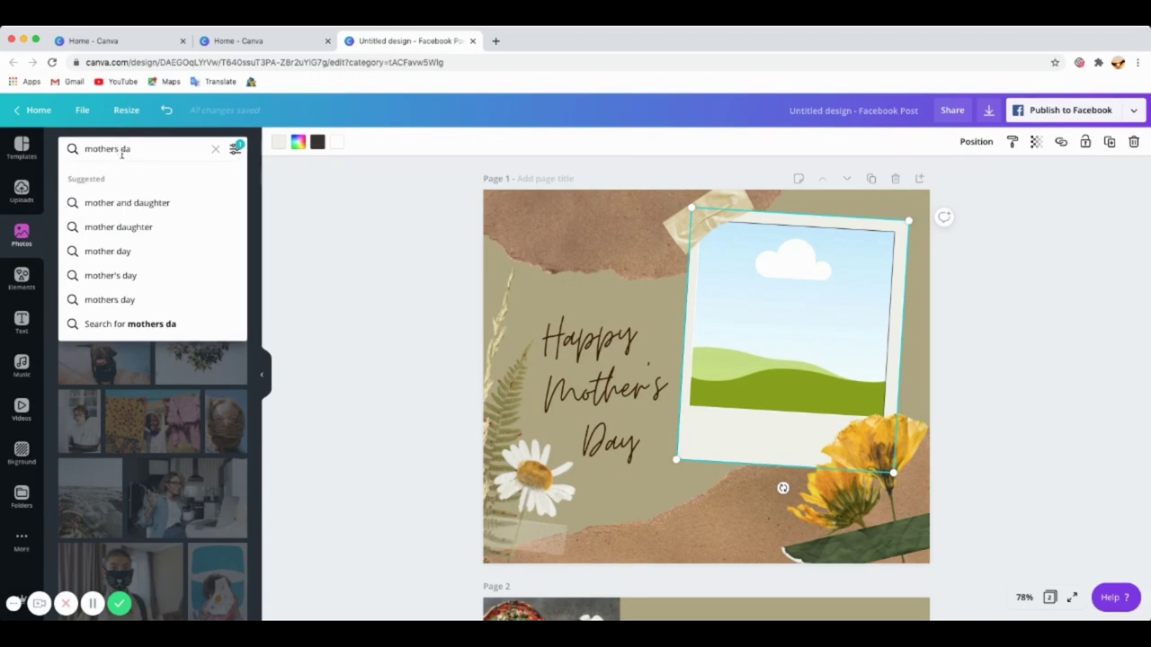
pyautogui.click(134, 203)
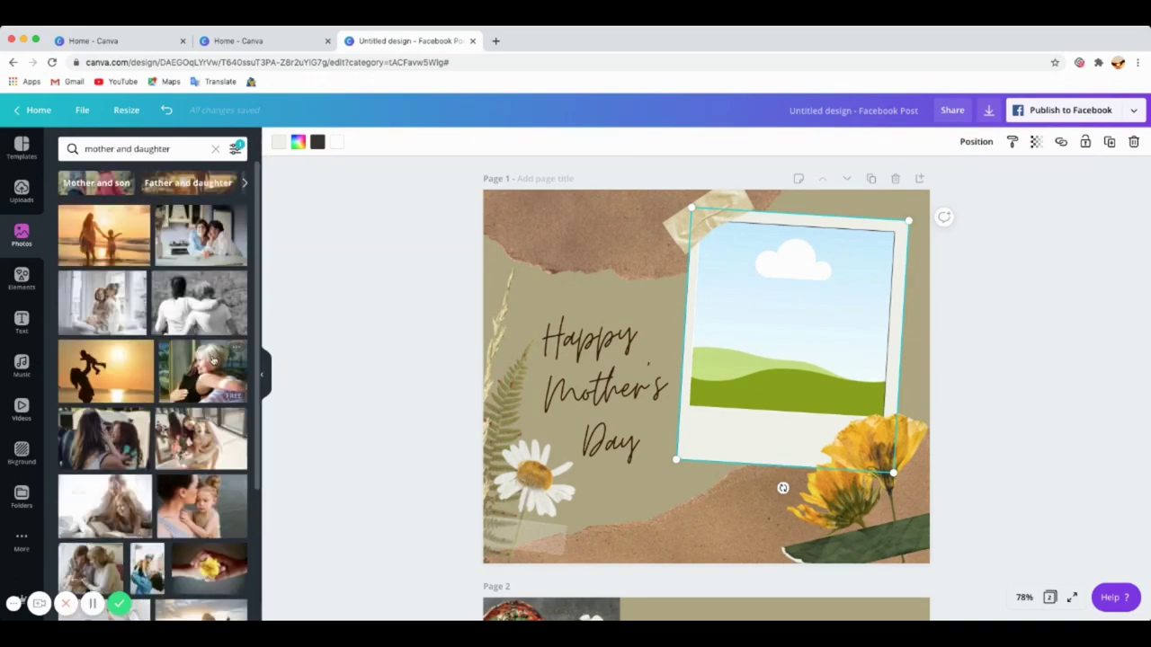
# Add the photo of a mother kissing her daughter by the water and place it in page 1's polaroid frame
pyautogui.scroll(-1, 213, 360)
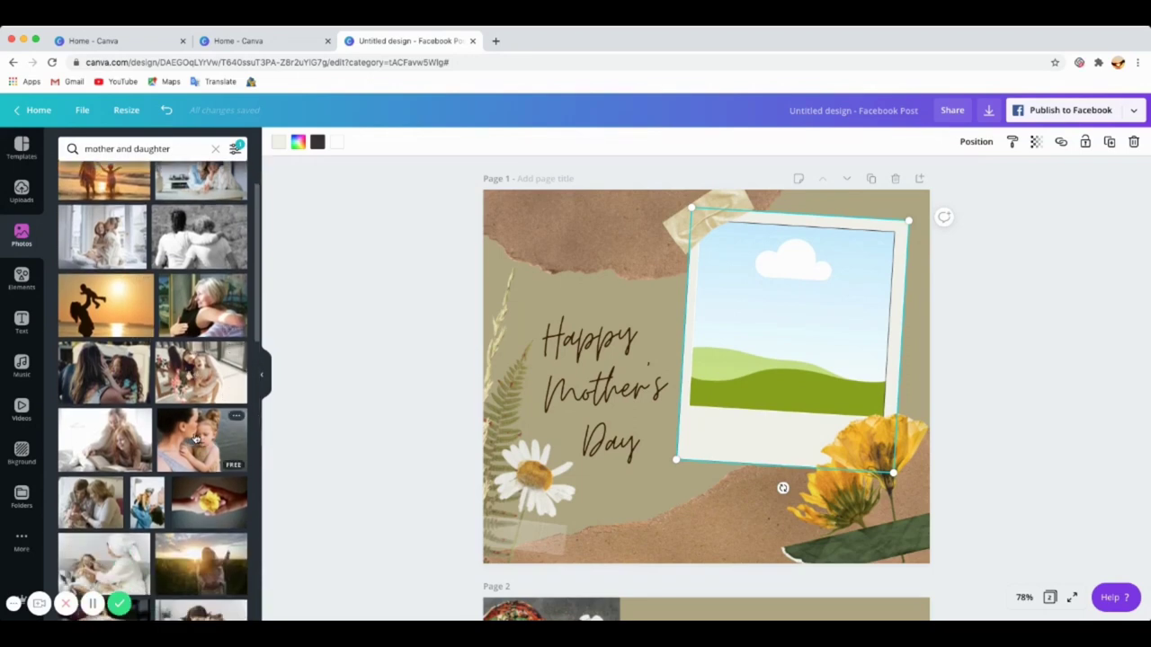
pyautogui.scroll(-2, 196, 438)
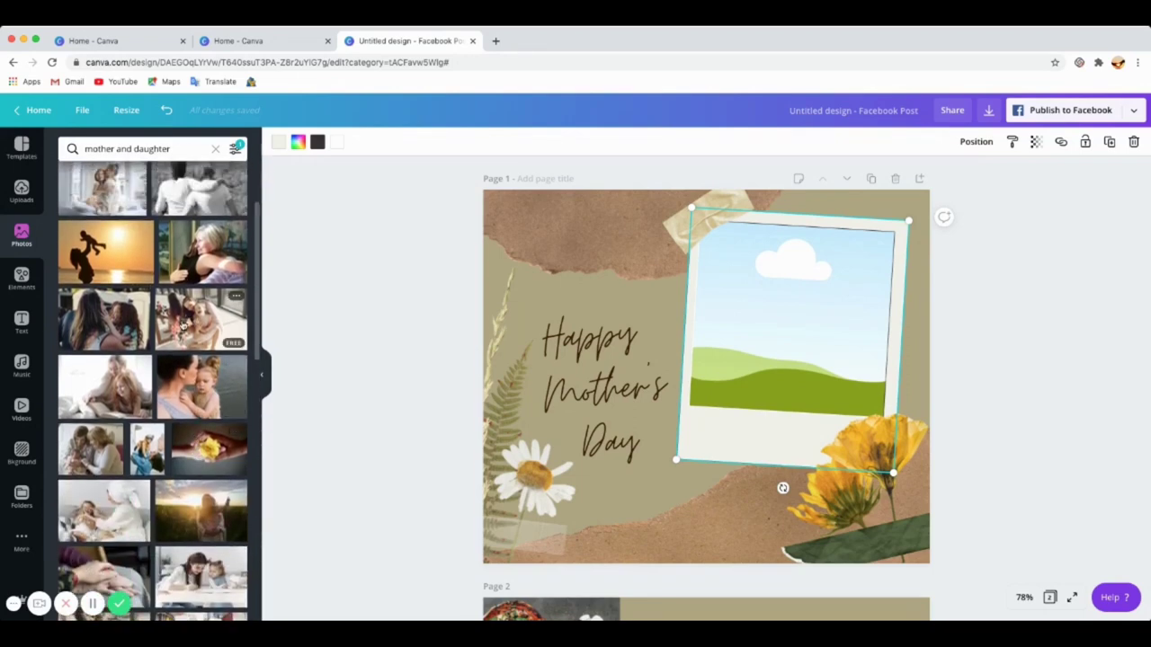
pyautogui.scroll(-1, 207, 385)
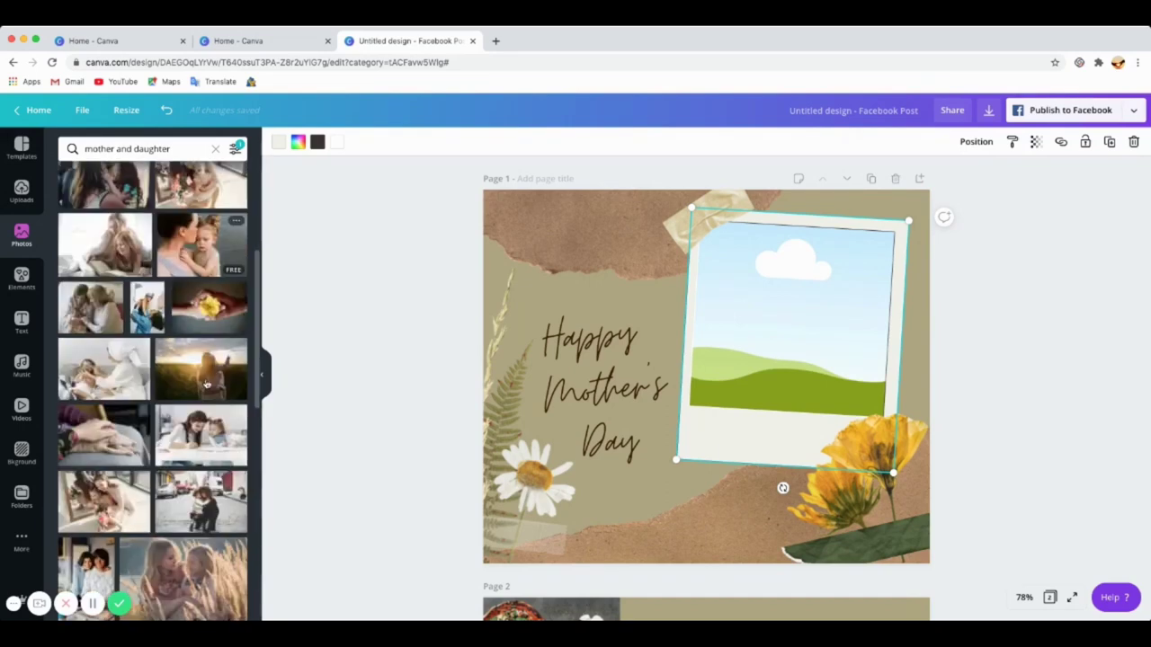
pyautogui.scroll(-1, 206, 384)
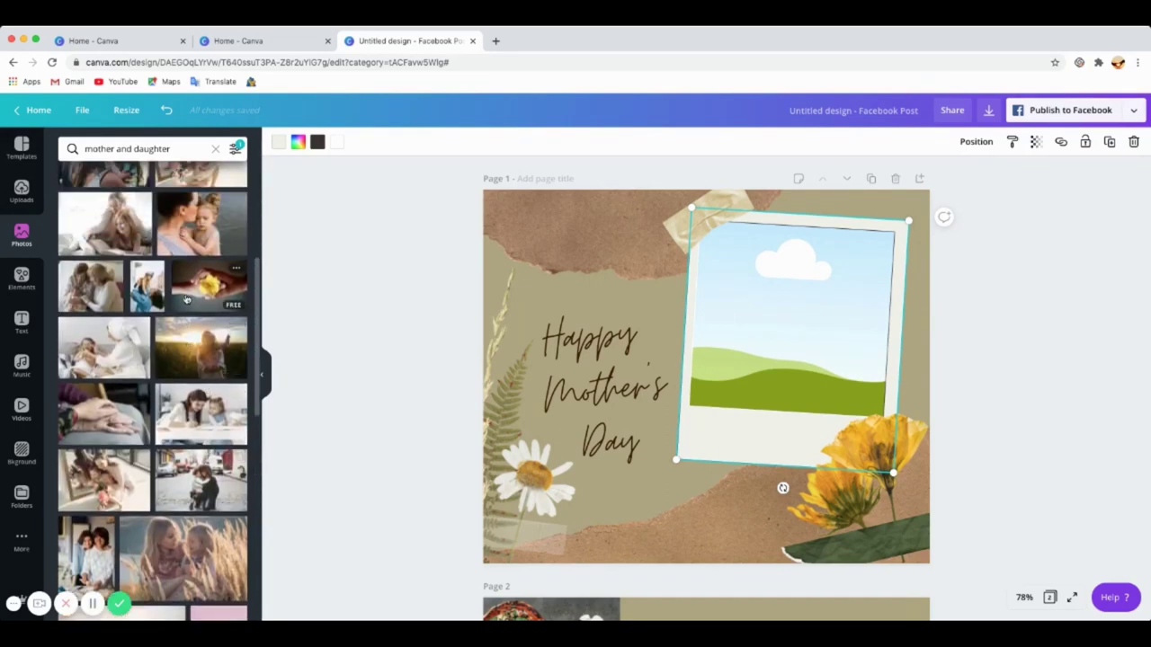
pyautogui.click(192, 230)
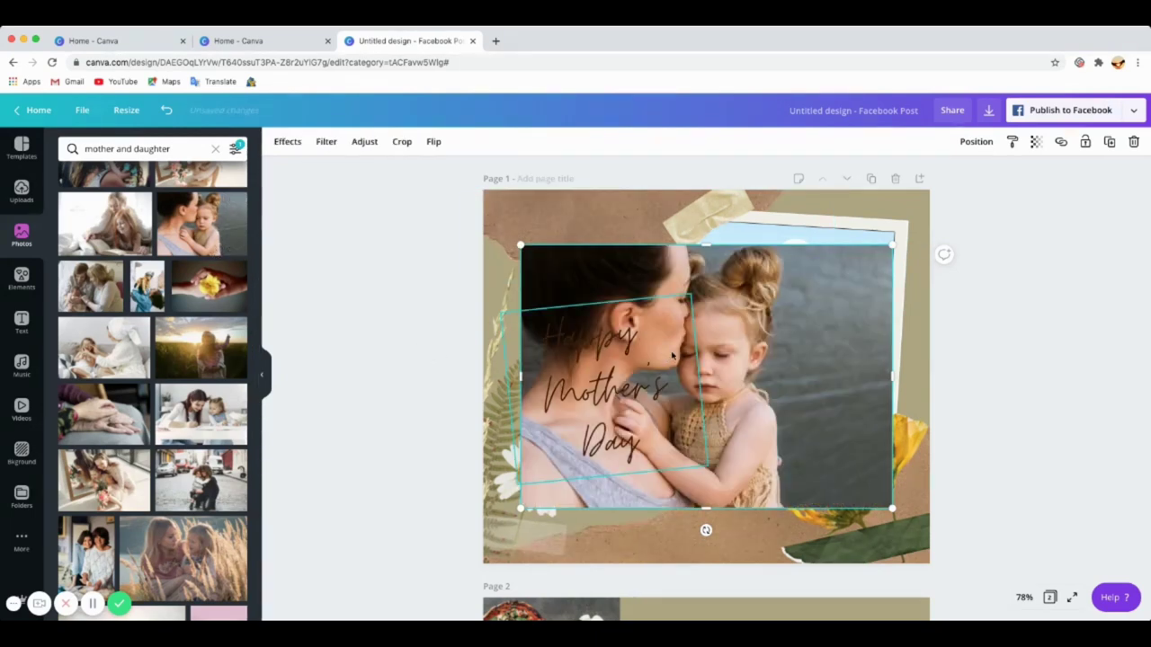
pyautogui.scroll(-1, 651, 274)
pyautogui.moveTo(650, 274); pyautogui.dragTo(724, 239)
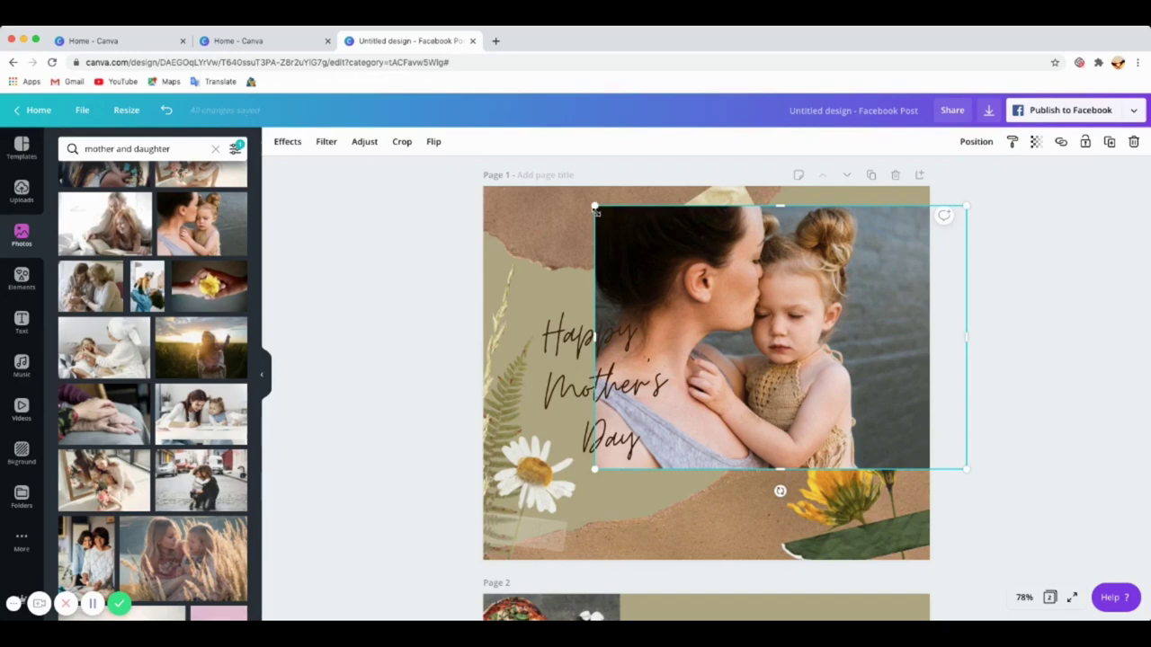
pyautogui.moveTo(593, 205); pyautogui.dragTo(669, 257)
pyautogui.moveTo(726, 349); pyautogui.dragTo(748, 316)
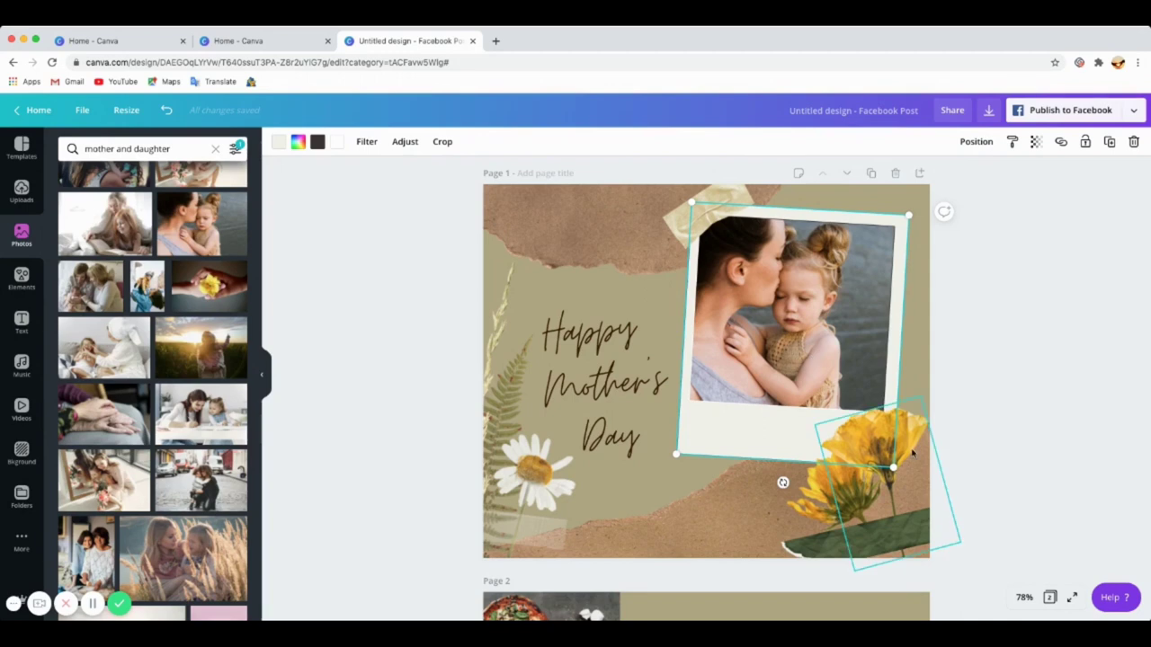
# Resize the polaroid frame slightly, rotate it upright and fit it into page 1's upper-right corner
pyautogui.moveTo(892, 466); pyautogui.dragTo(915, 484)
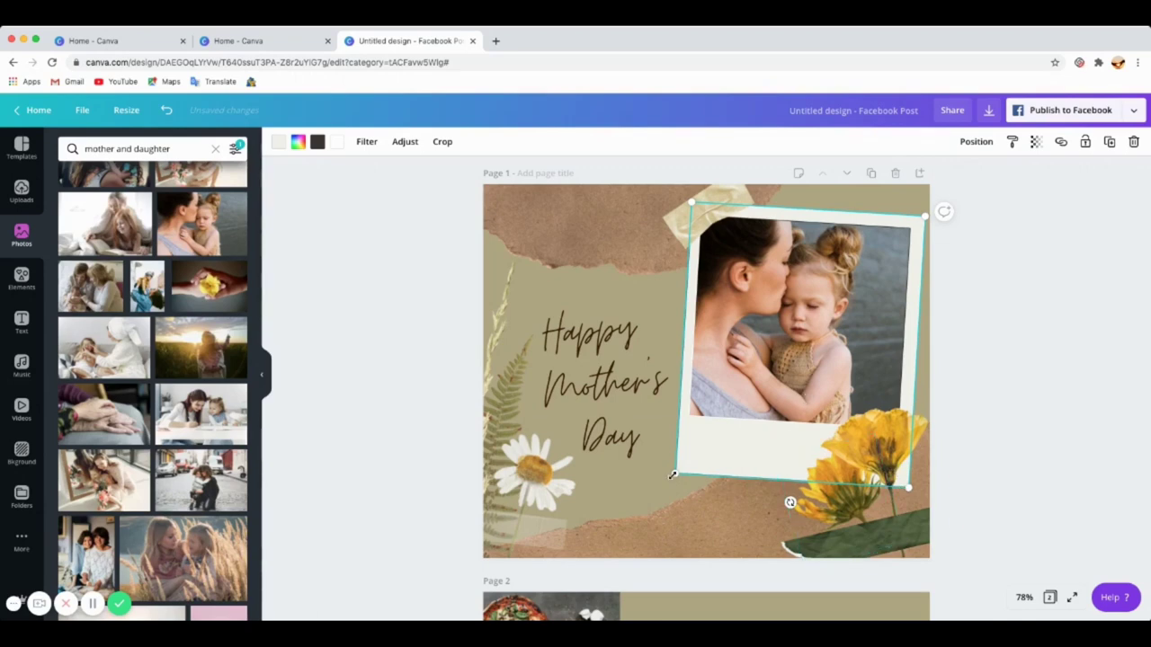
pyautogui.moveTo(672, 474); pyautogui.dragTo(694, 426)
pyautogui.moveTo(806, 331)
pyautogui.mouseDown()
pyautogui.moveTo(704, 326)
pyautogui.moveTo(807, 311)
pyautogui.mouseUp()
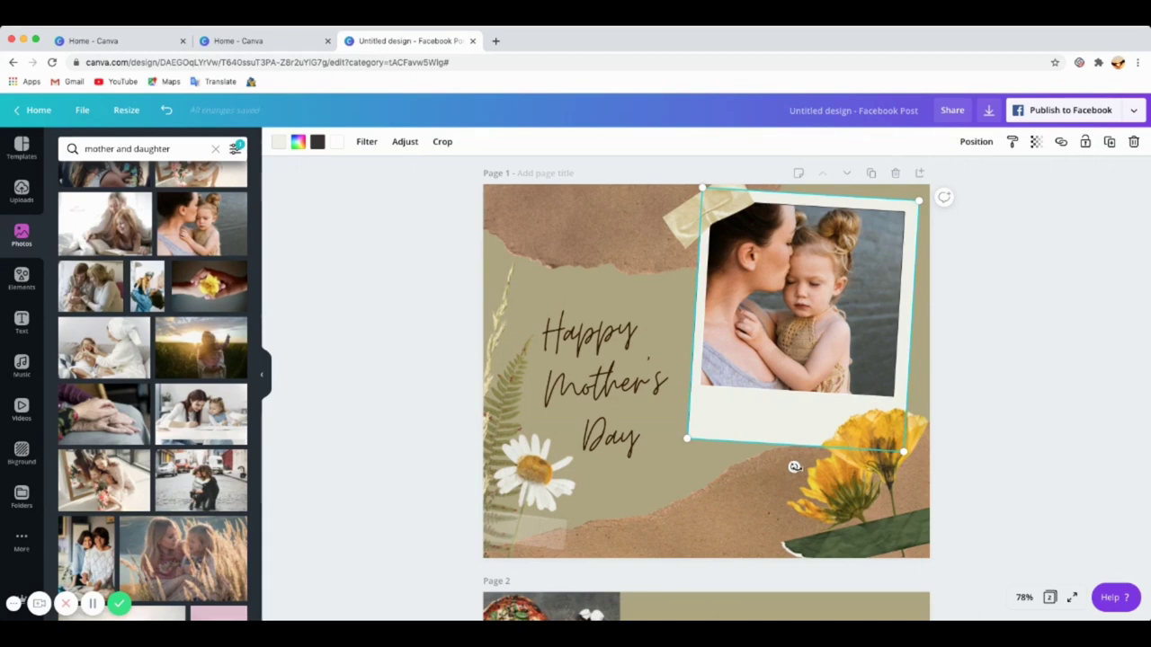
pyautogui.moveTo(804, 468); pyautogui.dragTo(801, 467)
pyautogui.moveTo(796, 335); pyautogui.dragTo(814, 323)
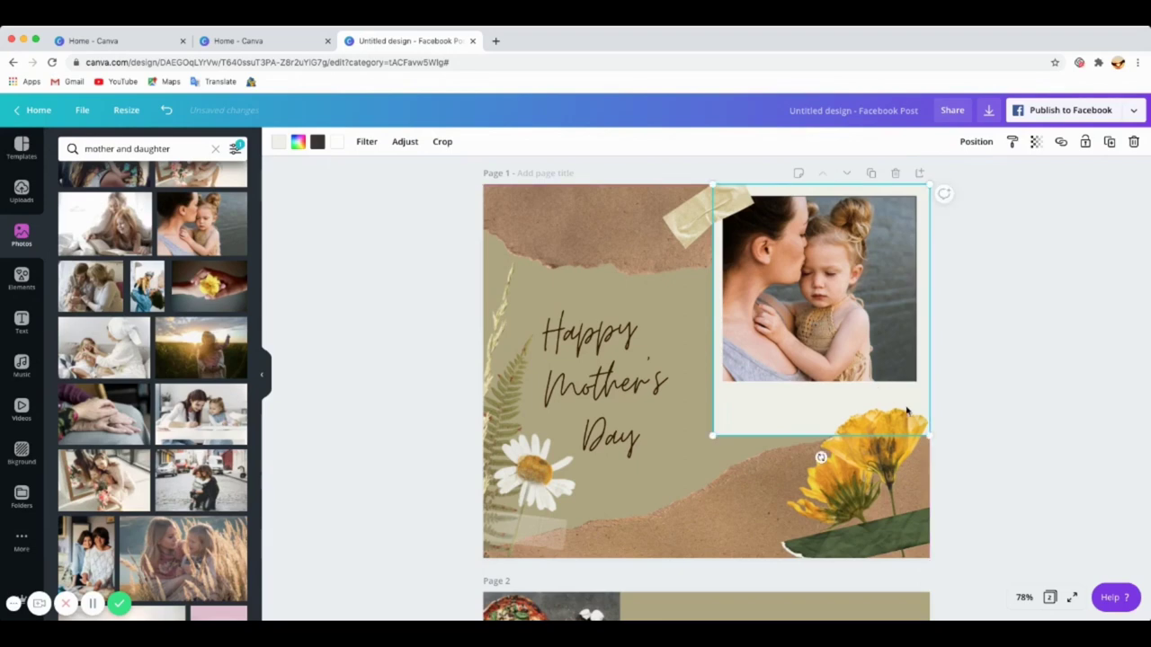
pyautogui.click(711, 470)
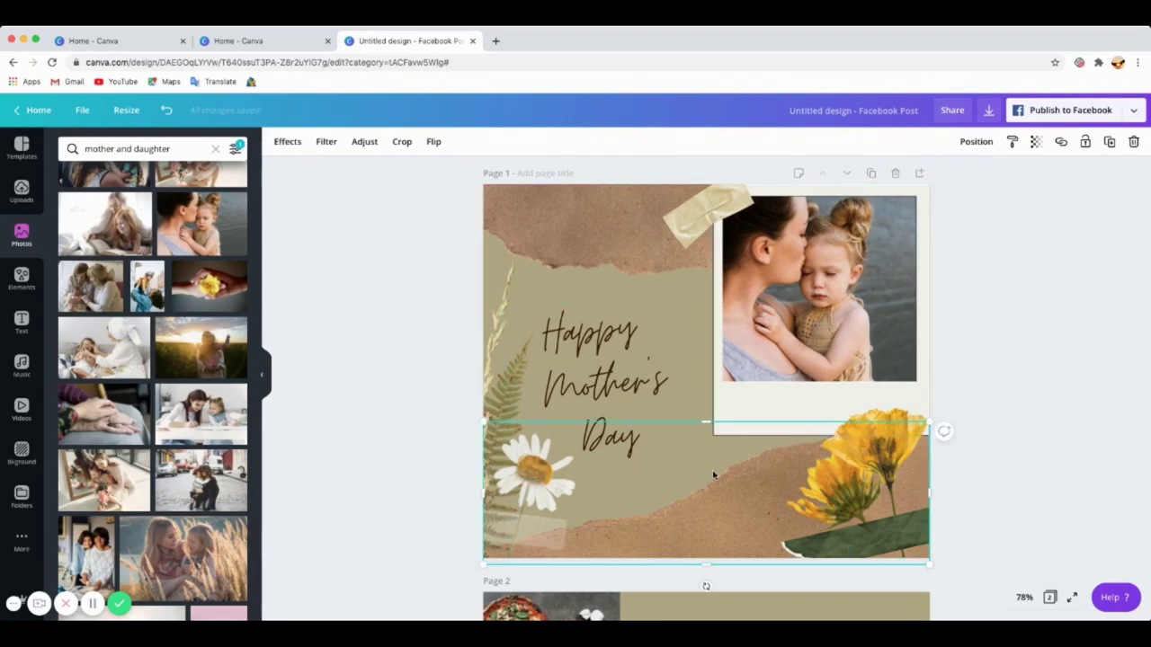
# Change the font of the "Happy Mother's Day" text on page 1 to Montserrat Light
pyautogui.click(587, 383)
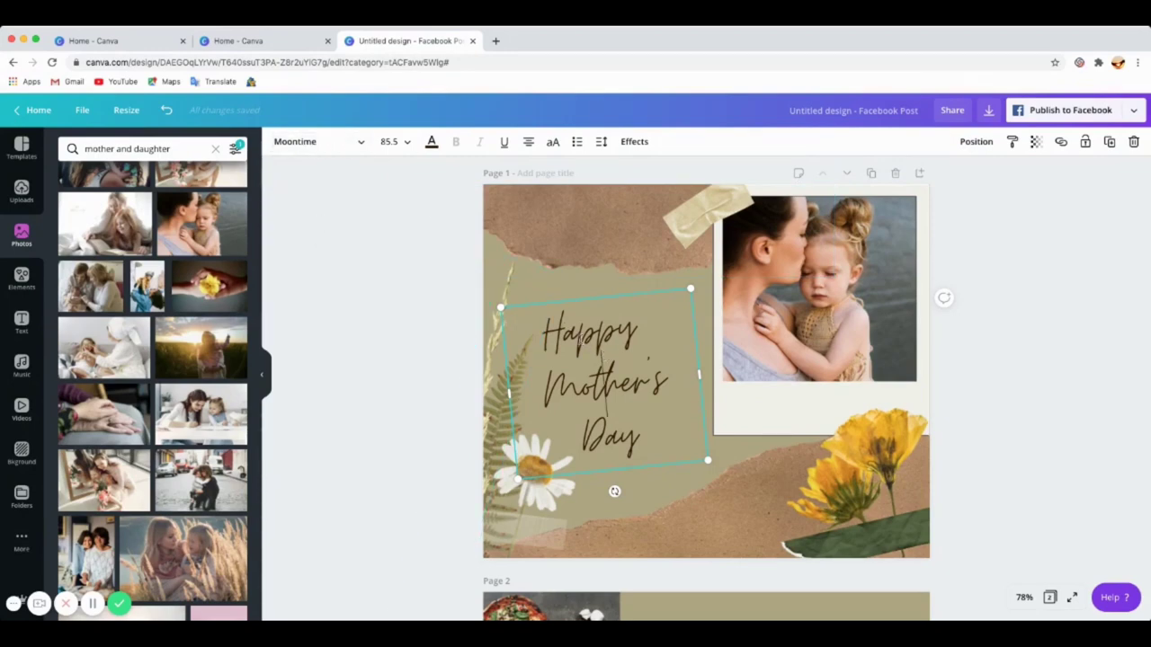
pyautogui.click(357, 141)
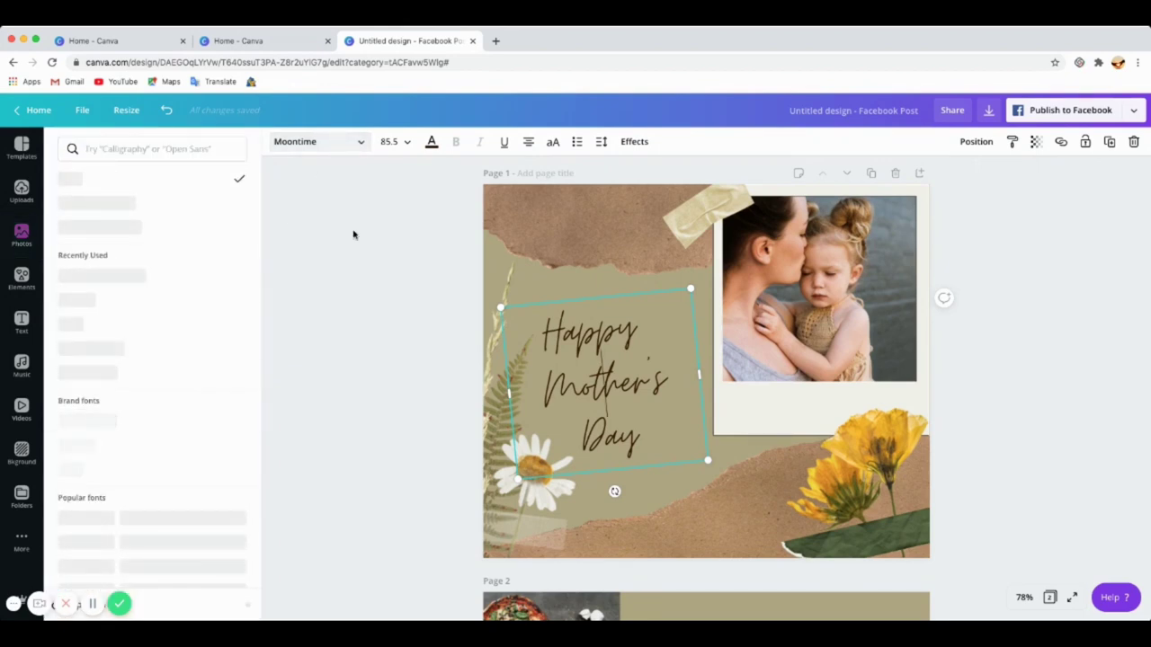
pyautogui.click(360, 142)
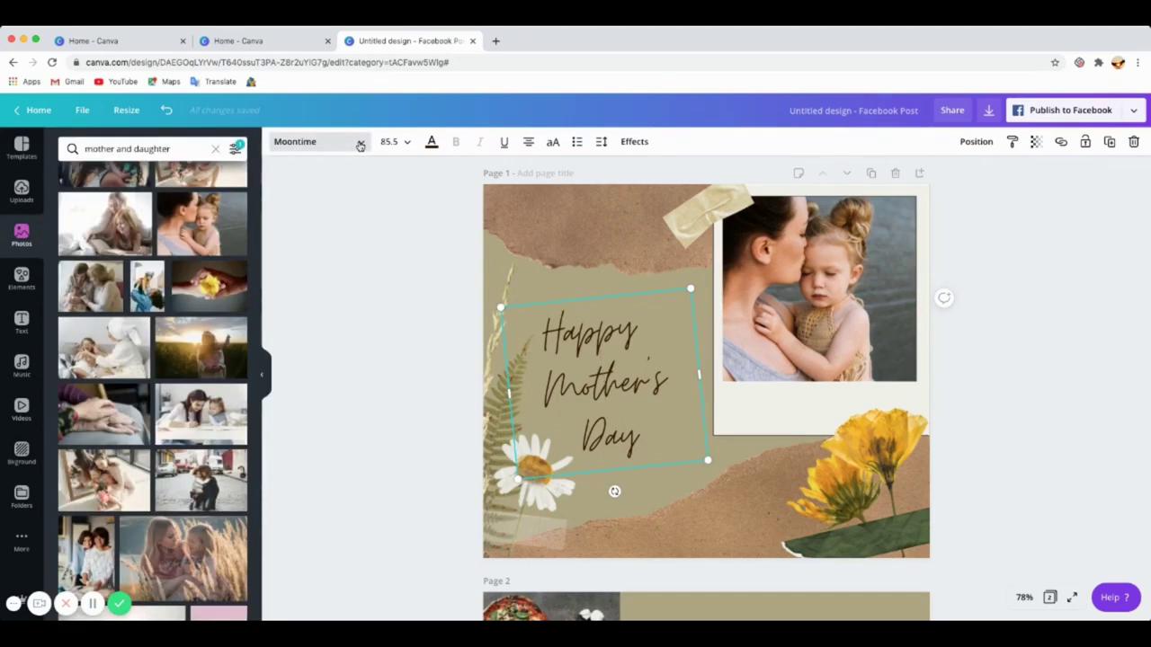
pyautogui.click(360, 143)
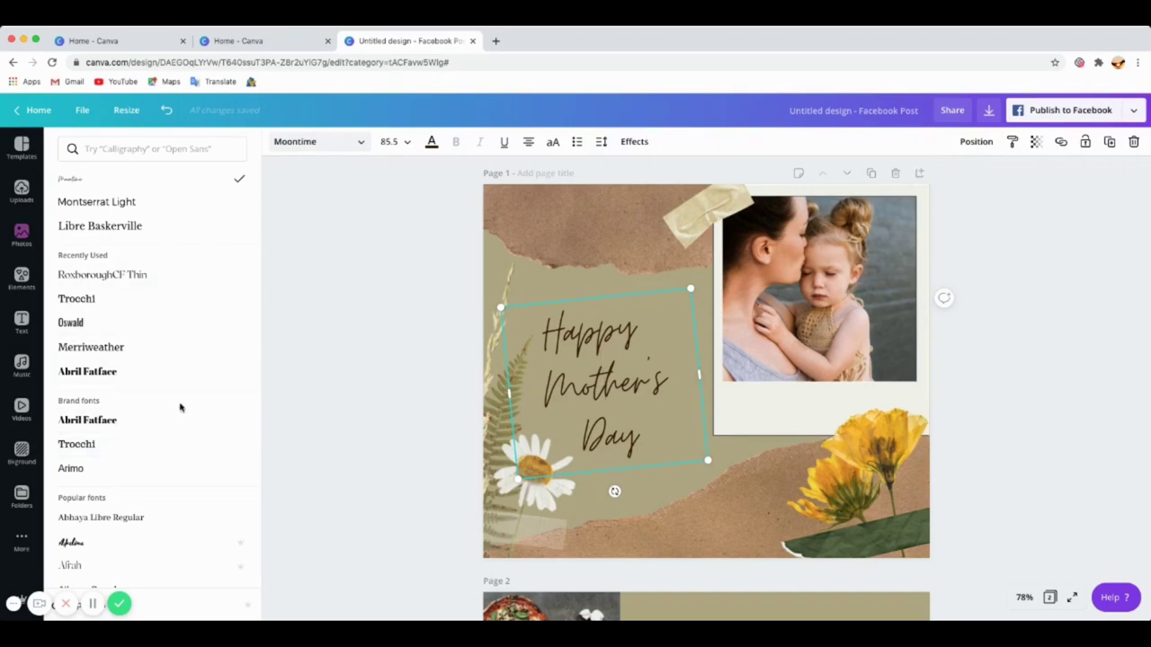
pyautogui.scroll(-4, 180, 378)
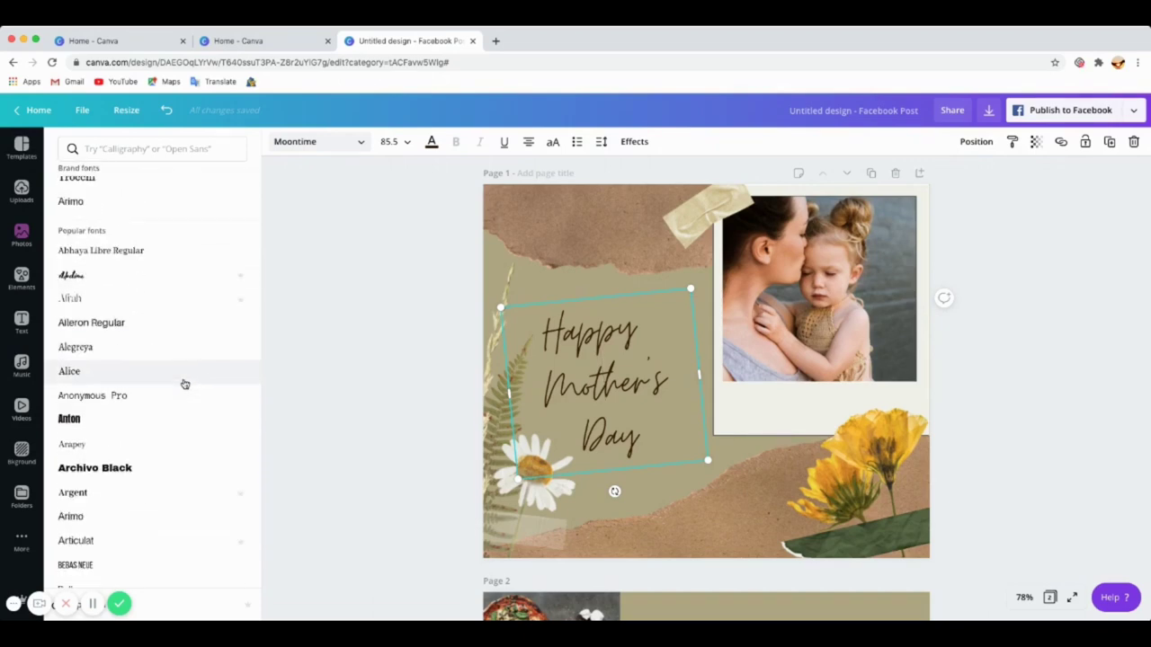
pyautogui.scroll(-3, 184, 384)
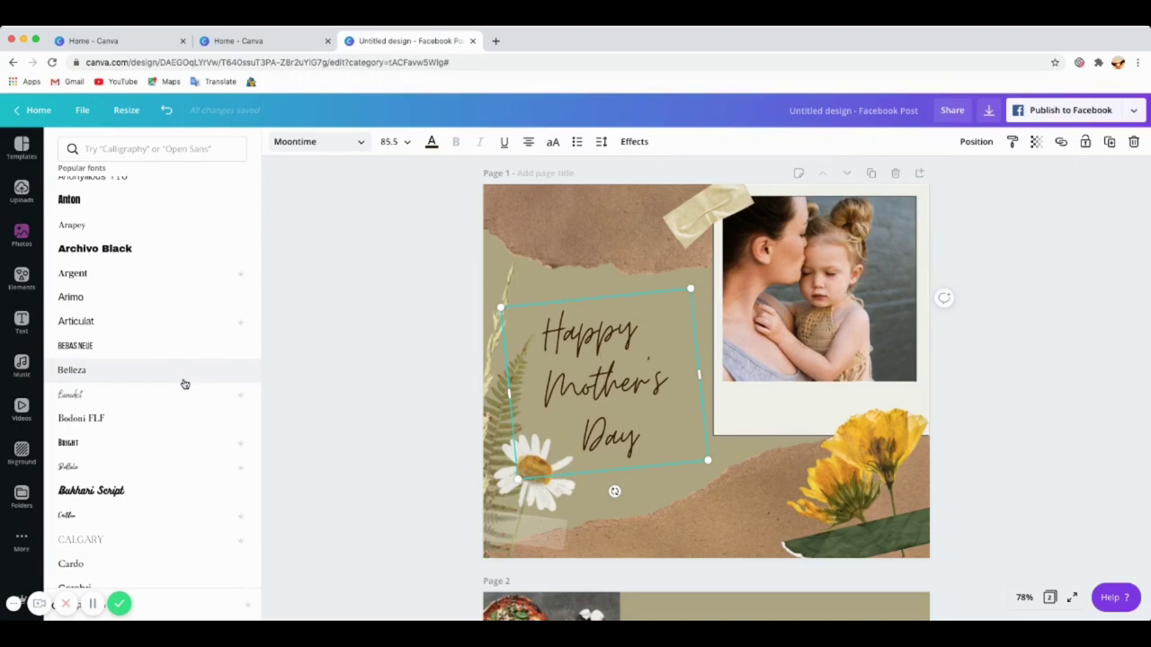
pyautogui.scroll(8, 183, 388)
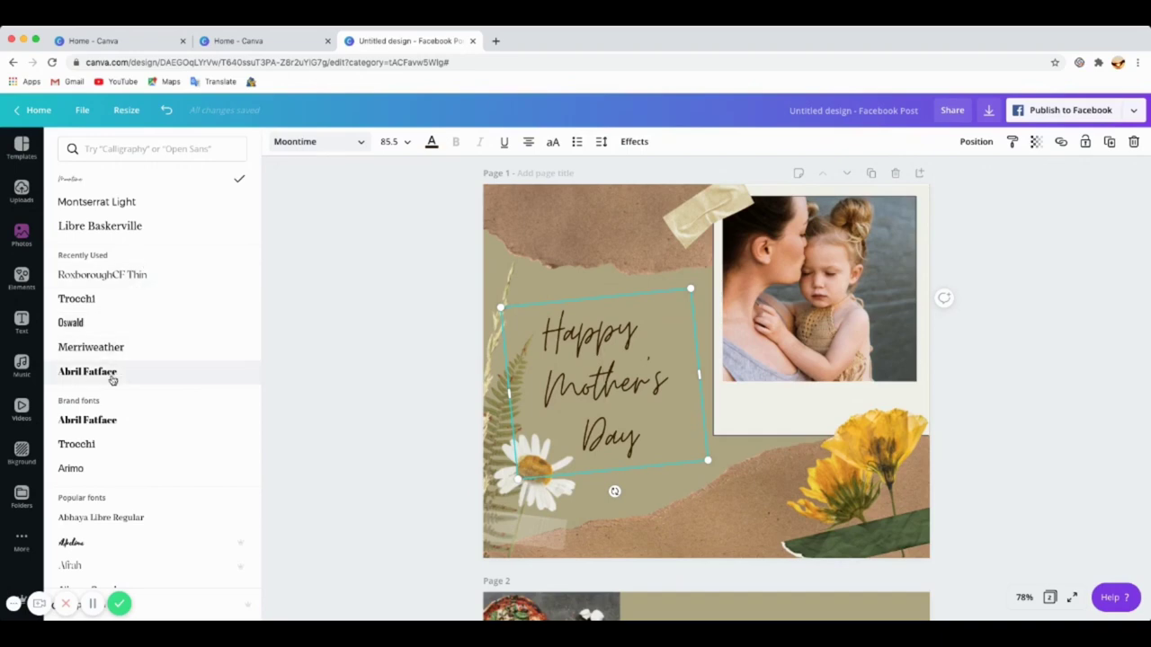
pyautogui.click(89, 207)
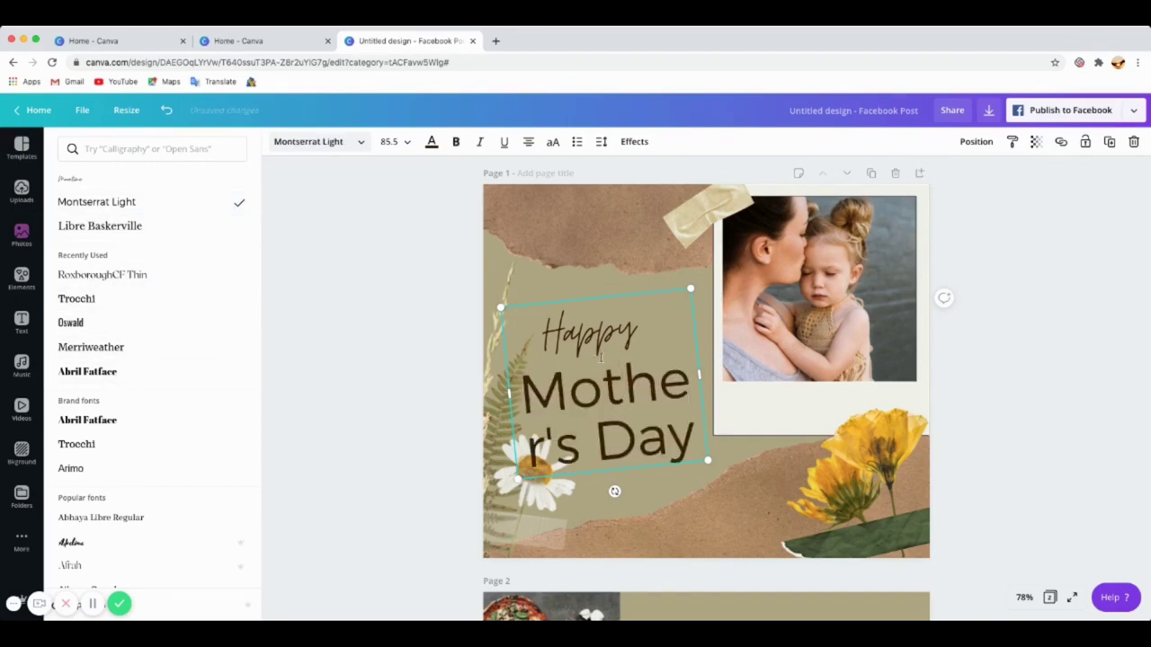
pyautogui.moveTo(638, 334); pyautogui.dragTo(594, 324)
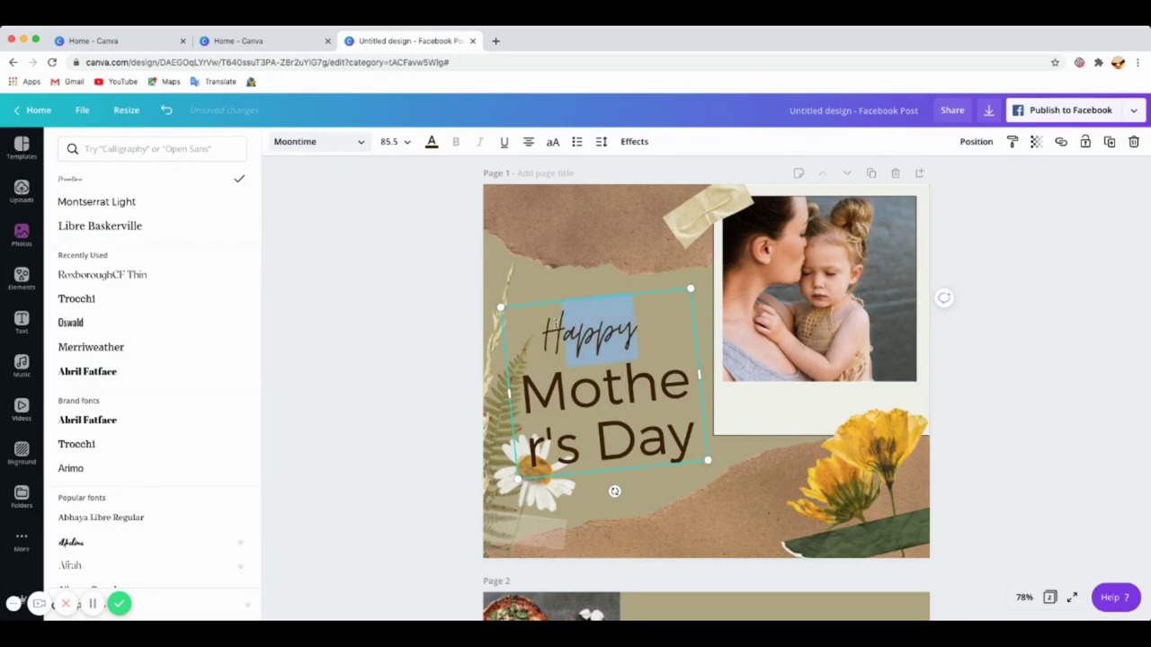
pyautogui.click(106, 202)
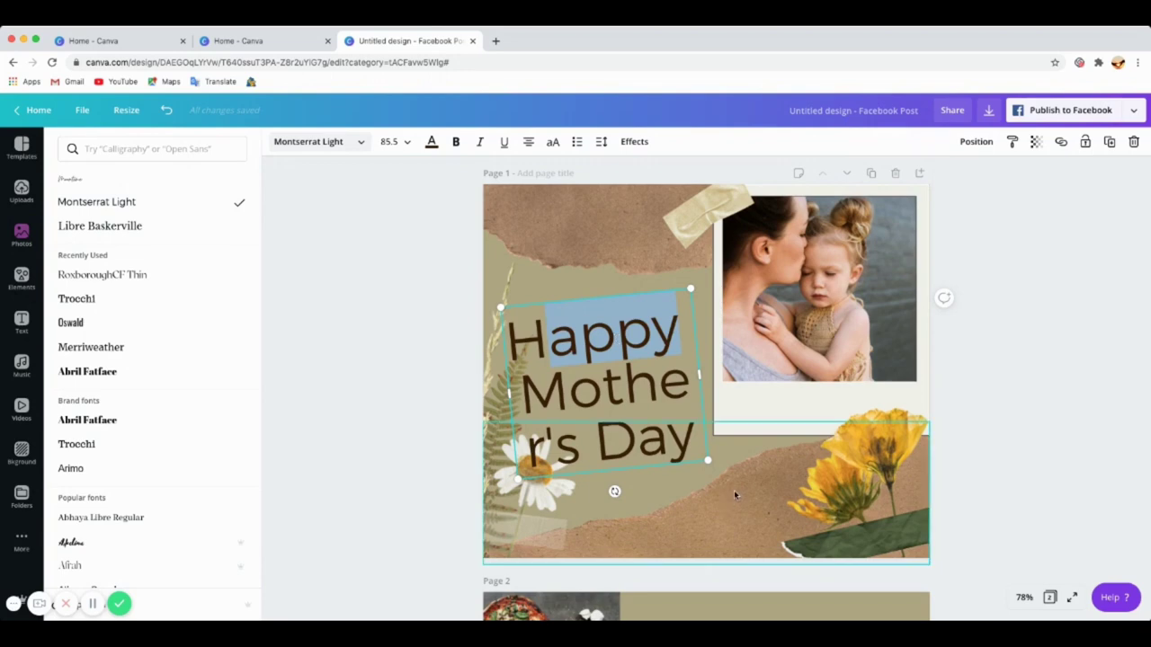
# Scale the "Happy Mother's Day" text down to size 72.2 and move it up beside the polaroid
pyautogui.moveTo(708, 460); pyautogui.dragTo(656, 433)
pyautogui.moveTo(550, 369); pyautogui.dragTo(623, 314)
pyautogui.click(566, 284)
pyautogui.click(568, 250)
pyautogui.moveTo(551, 403); pyautogui.dragTo(536, 420)
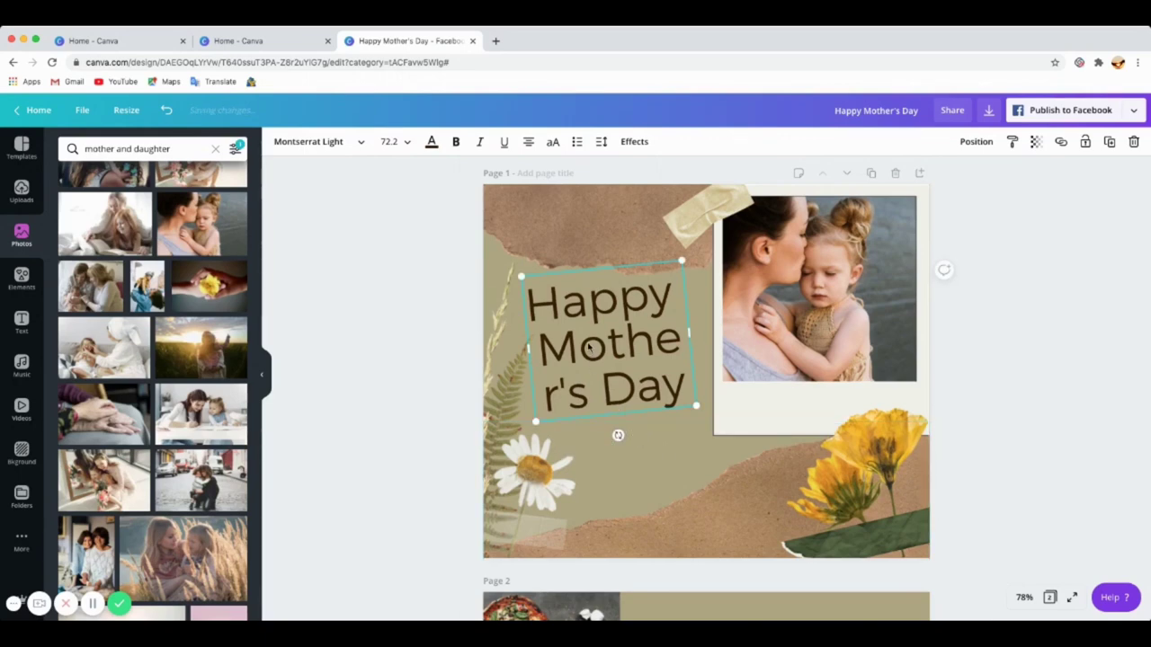
# Try black on the "Happy Mother's Day" text and settle on white from the default colours
pyautogui.click(431, 144)
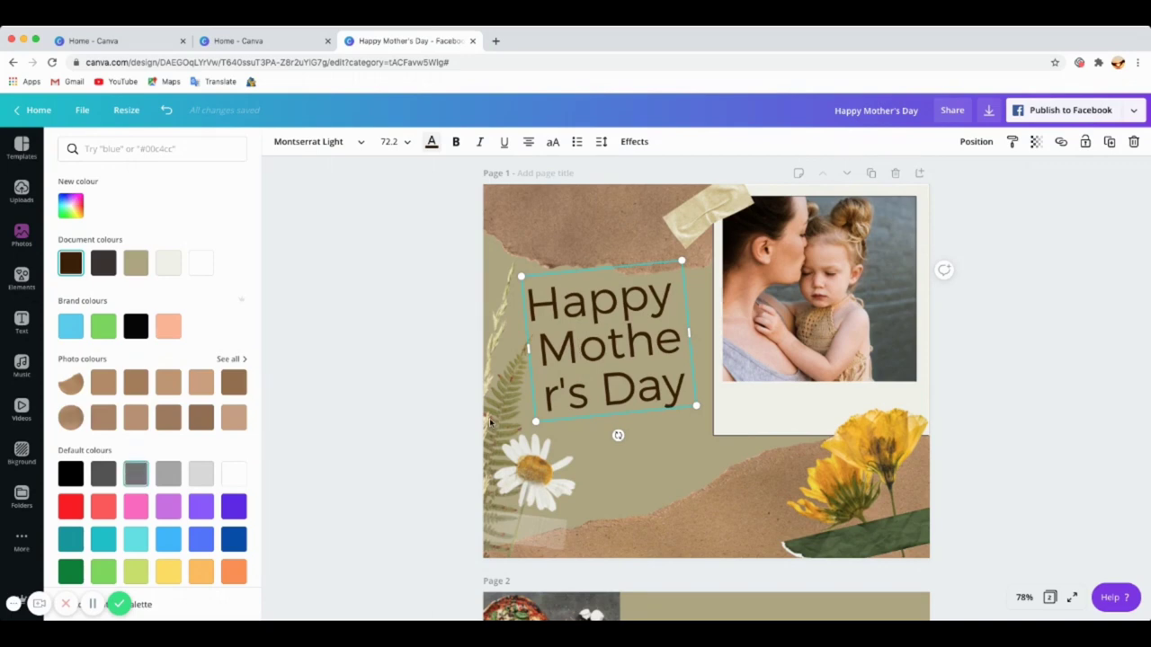
pyautogui.click(675, 463)
pyautogui.click(620, 373)
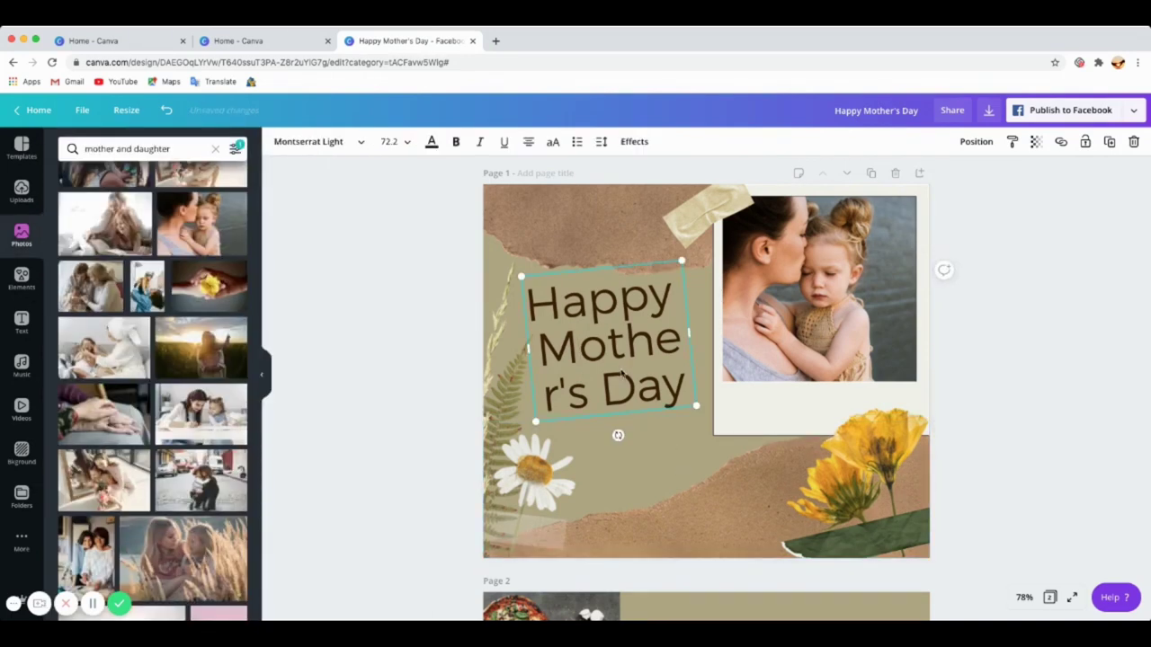
pyautogui.click(431, 141)
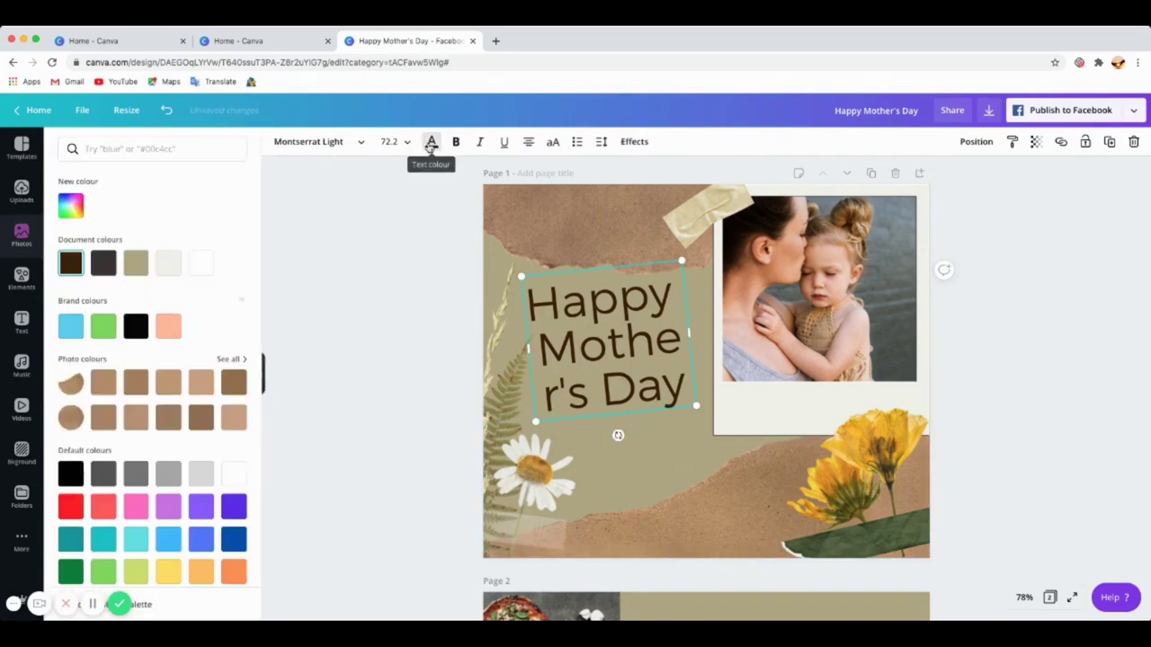
pyautogui.click(71, 474)
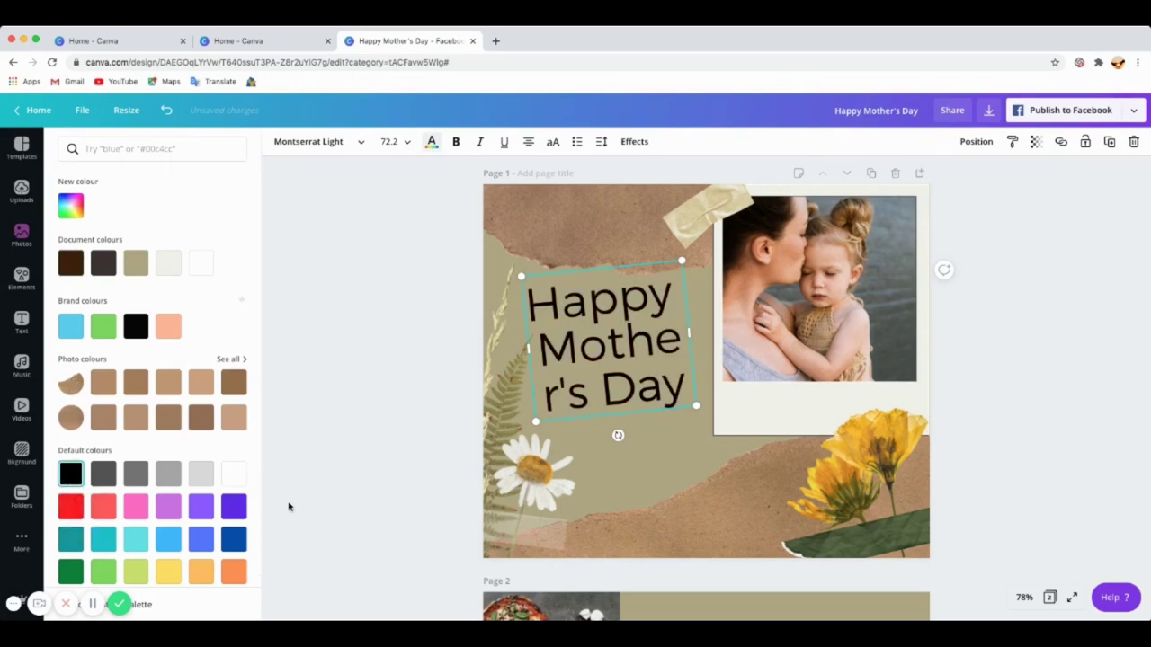
pyautogui.click(234, 473)
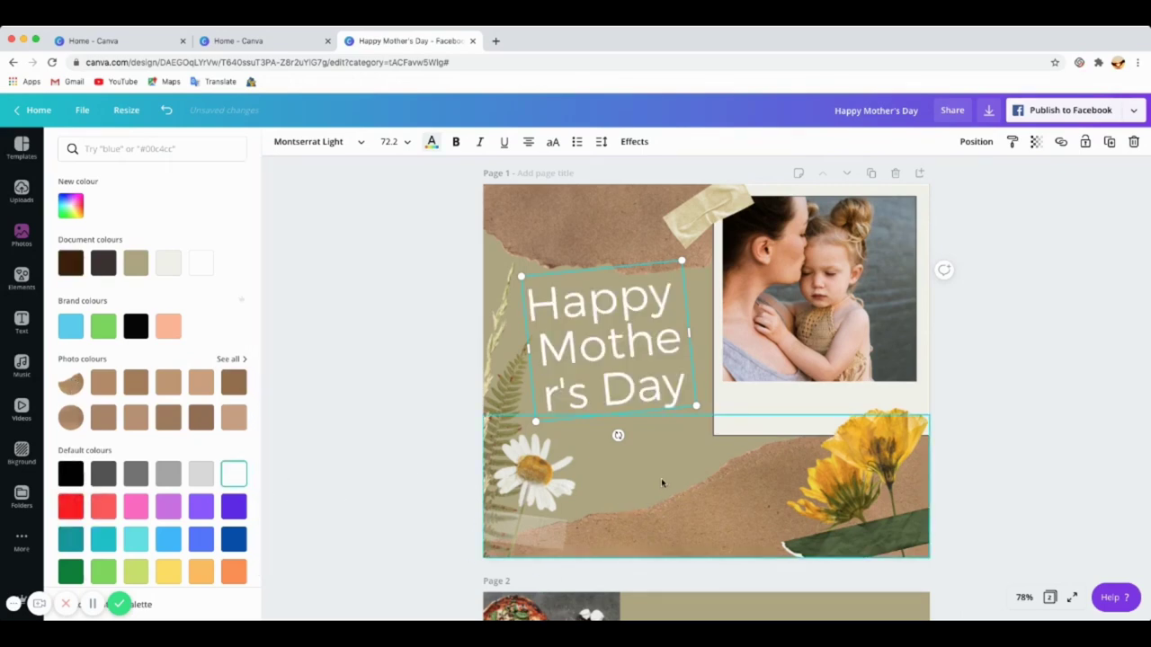
pyautogui.click(651, 476)
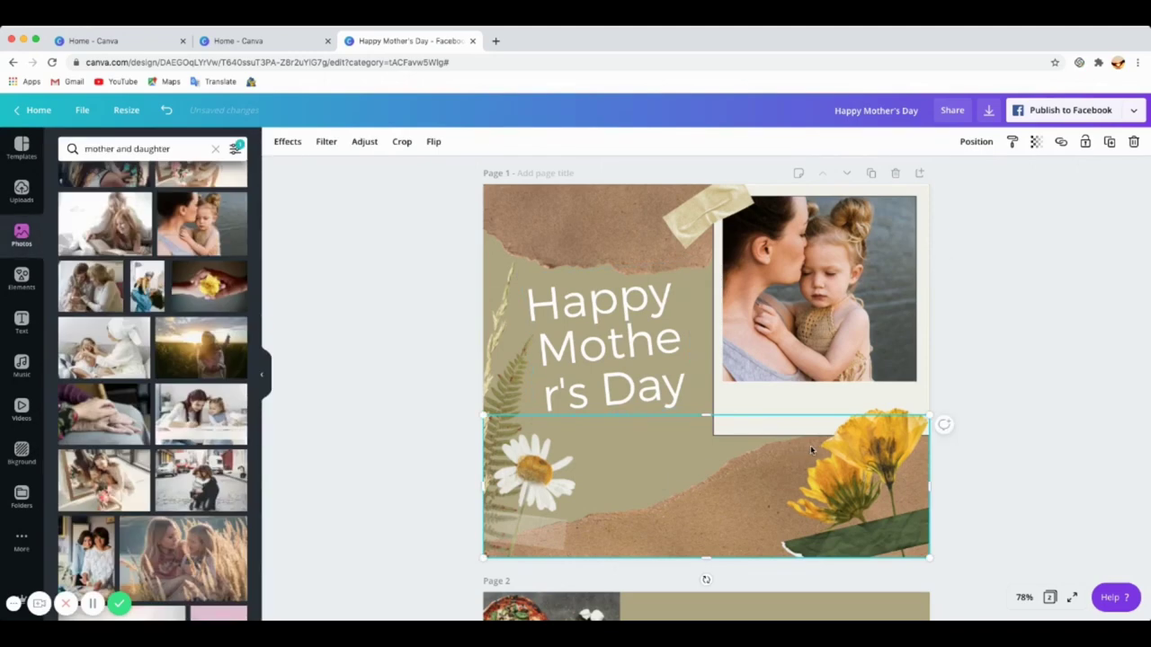
pyautogui.click(552, 483)
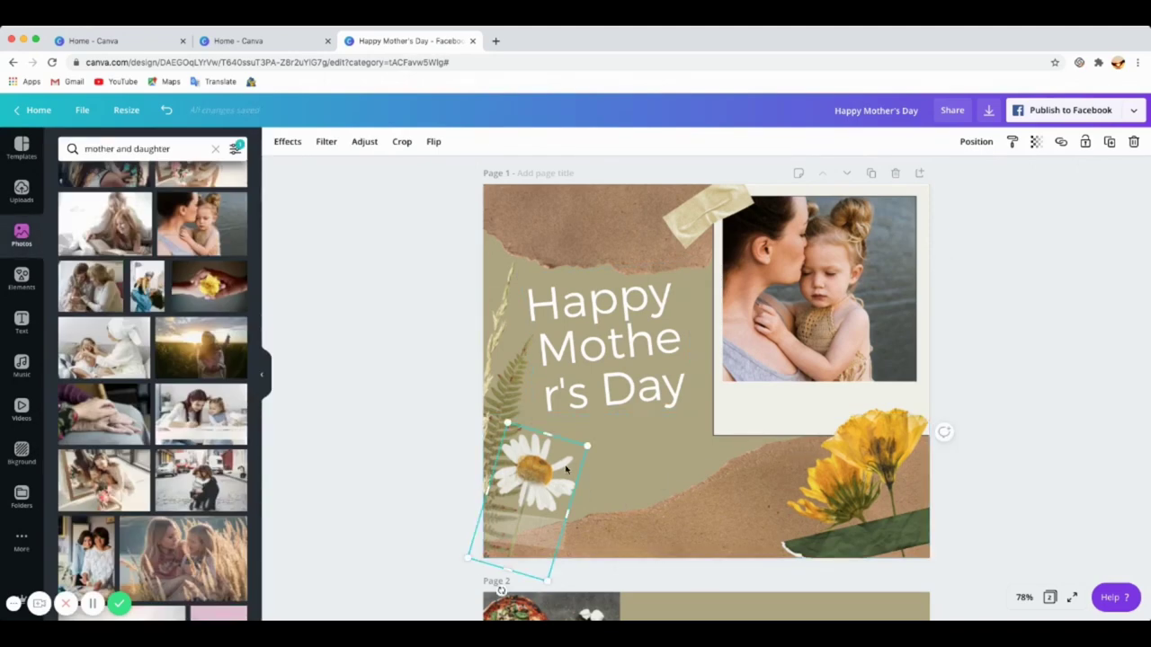
pyautogui.click(697, 215)
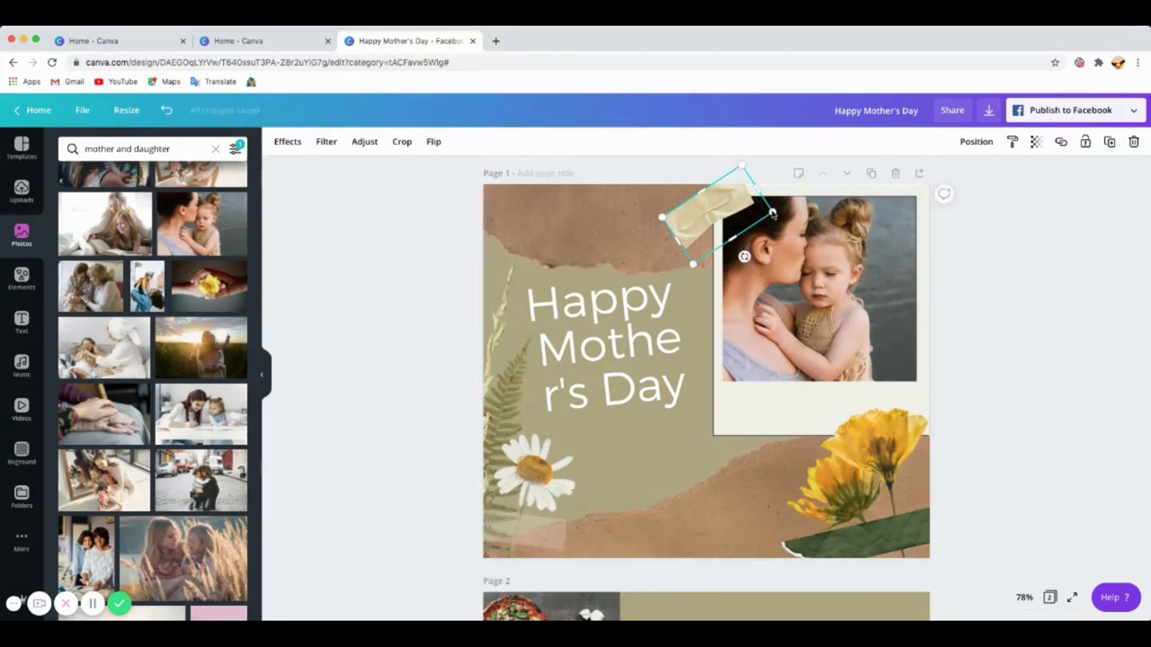
pyautogui.click(1134, 142)
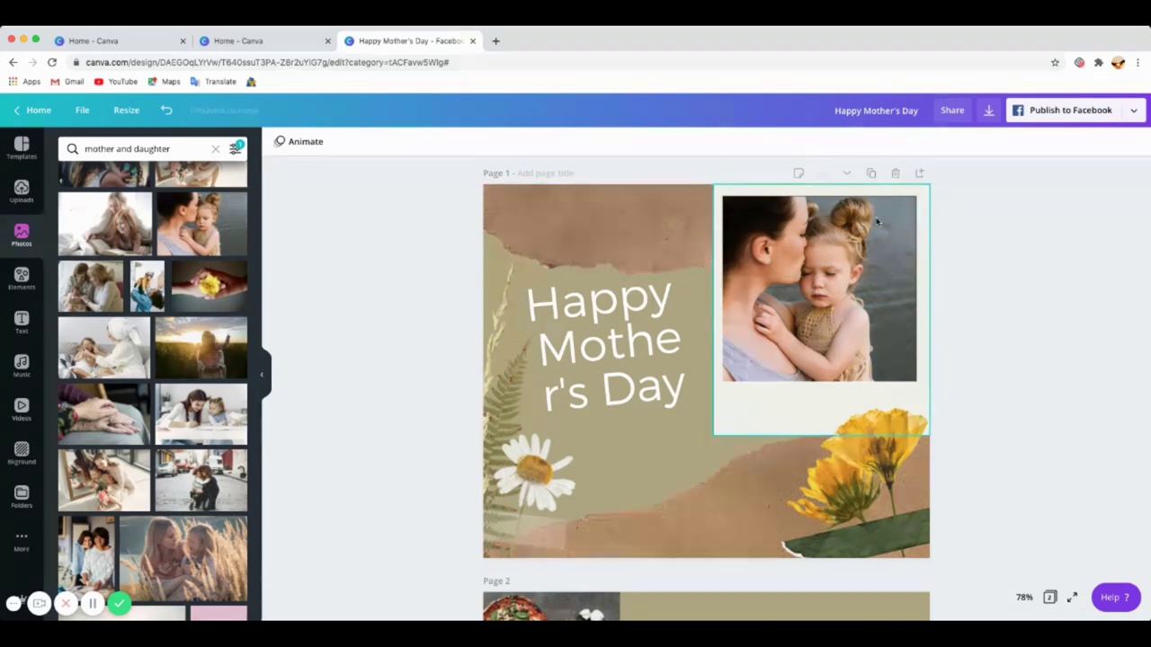
pyautogui.click(166, 111)
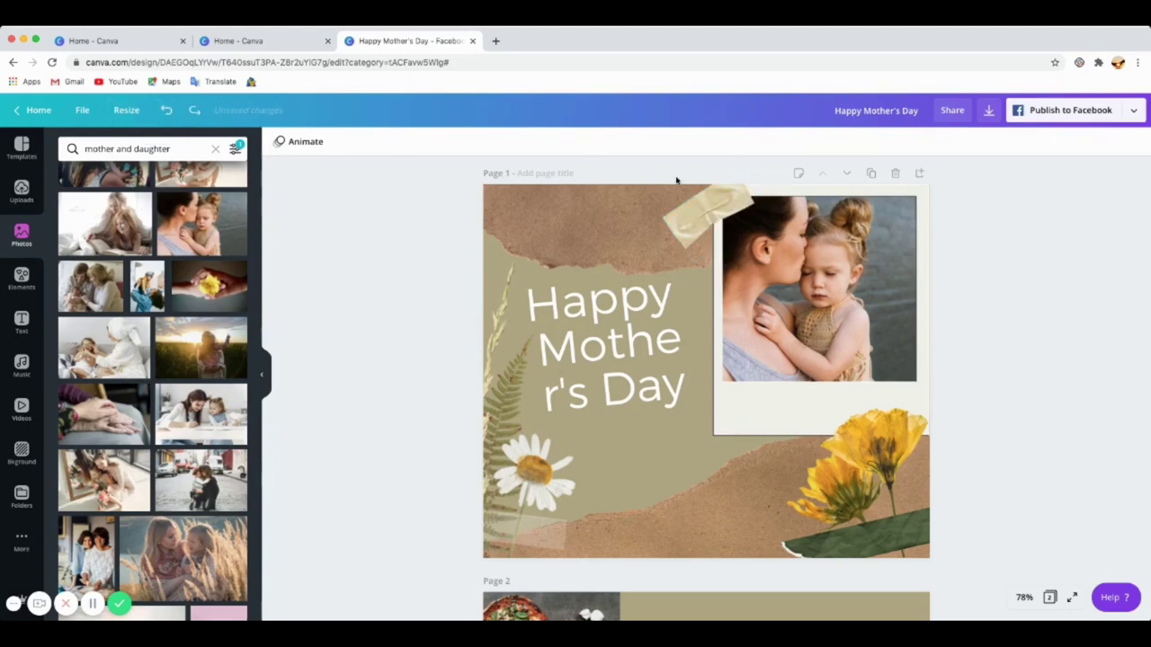
# Delete the piece of tape at the polaroid's corner on page 1
pyautogui.click(729, 202)
pyautogui.press('Delete')
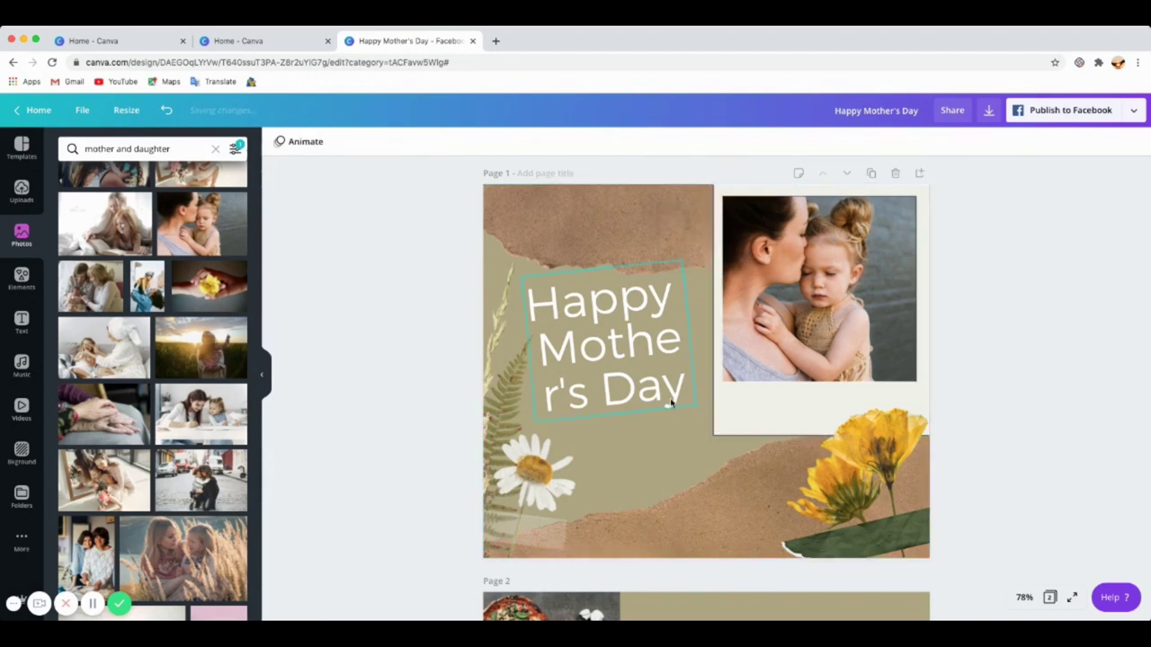
# Shift the text group on page 2 slightly up and toward the photos, and ungroup it
pyautogui.scroll(-3, 565, 358)
pyautogui.scroll(-3, 700, 314)
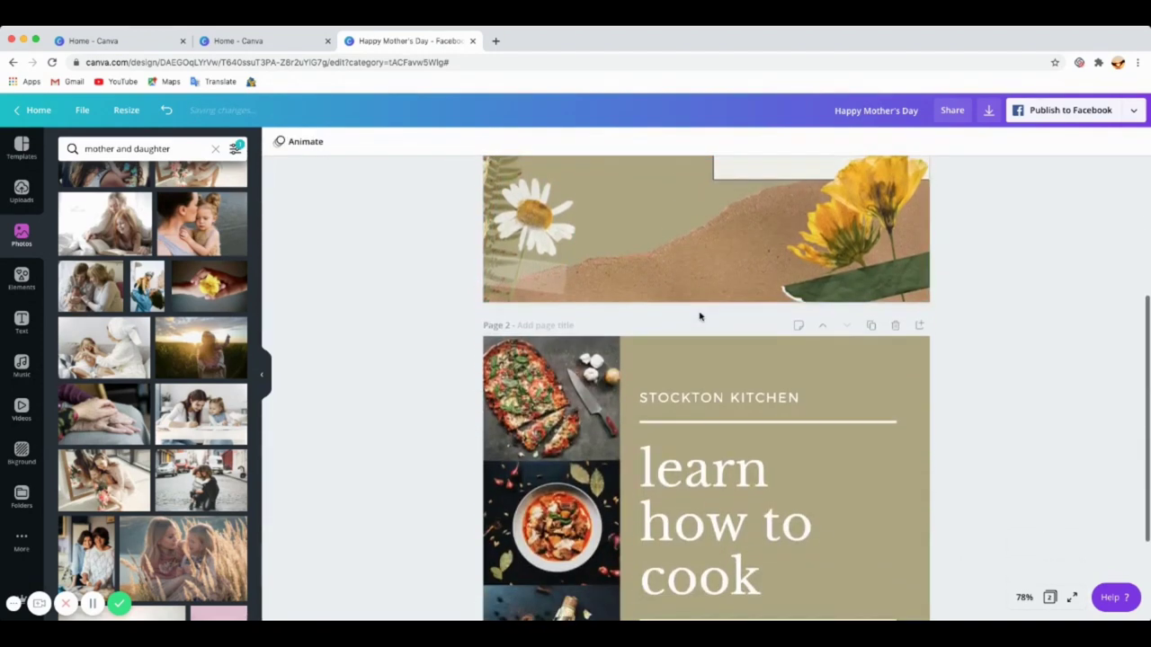
pyautogui.scroll(6, 707, 327)
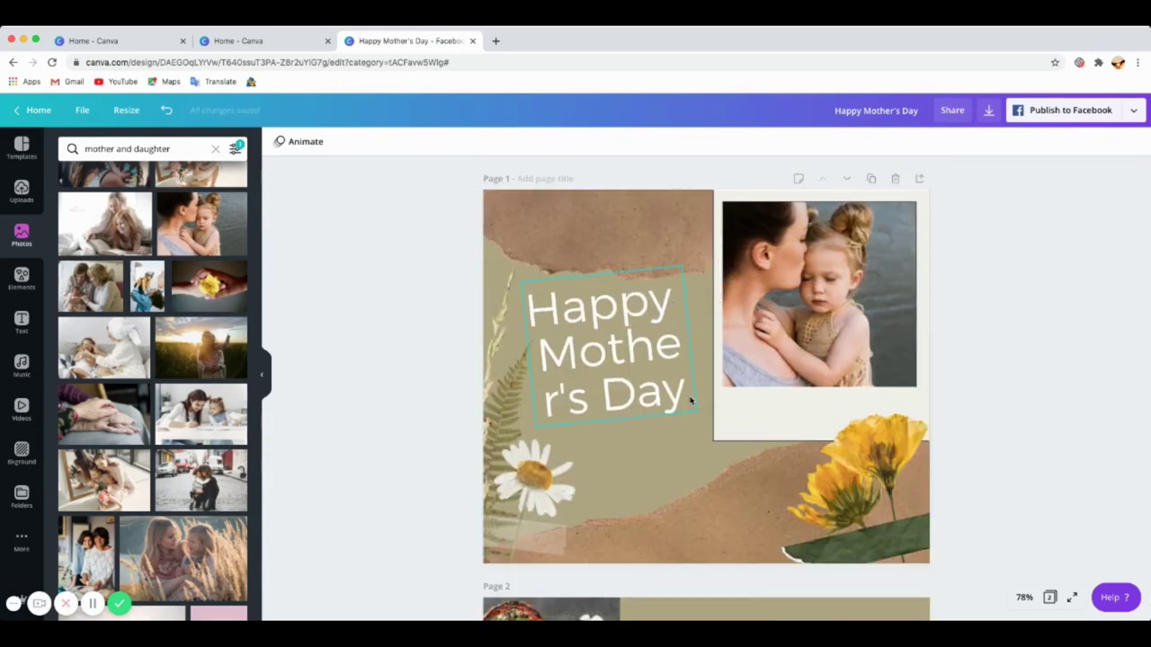
pyautogui.scroll(-3, 688, 398)
pyautogui.scroll(2, 701, 394)
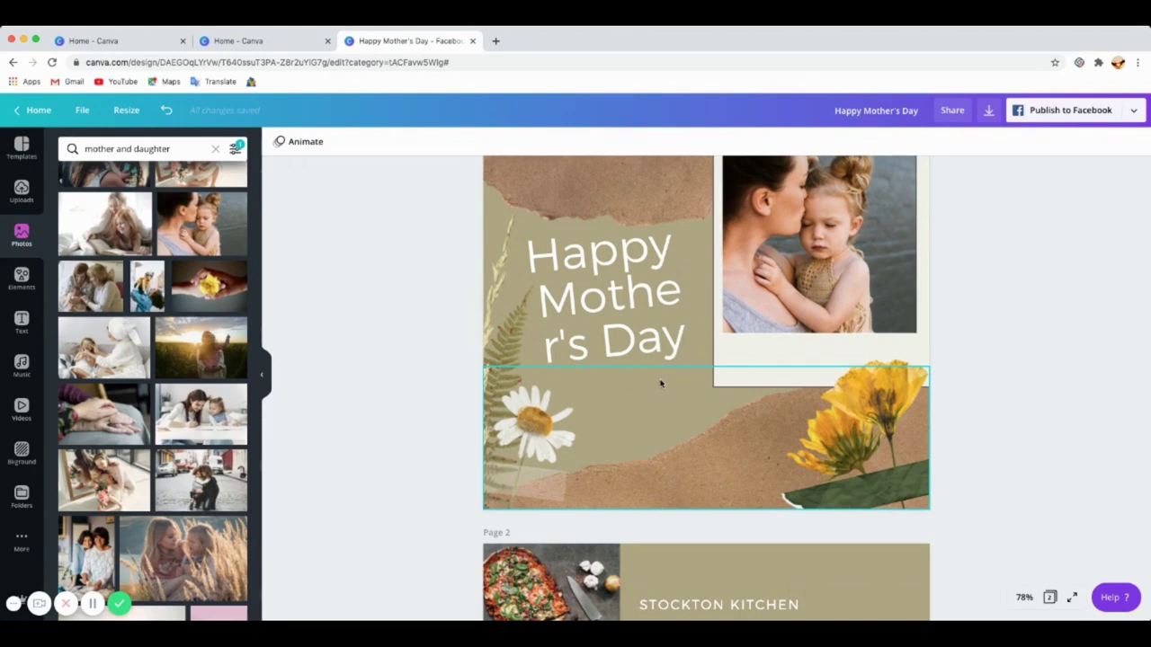
pyautogui.scroll(-5, 705, 419)
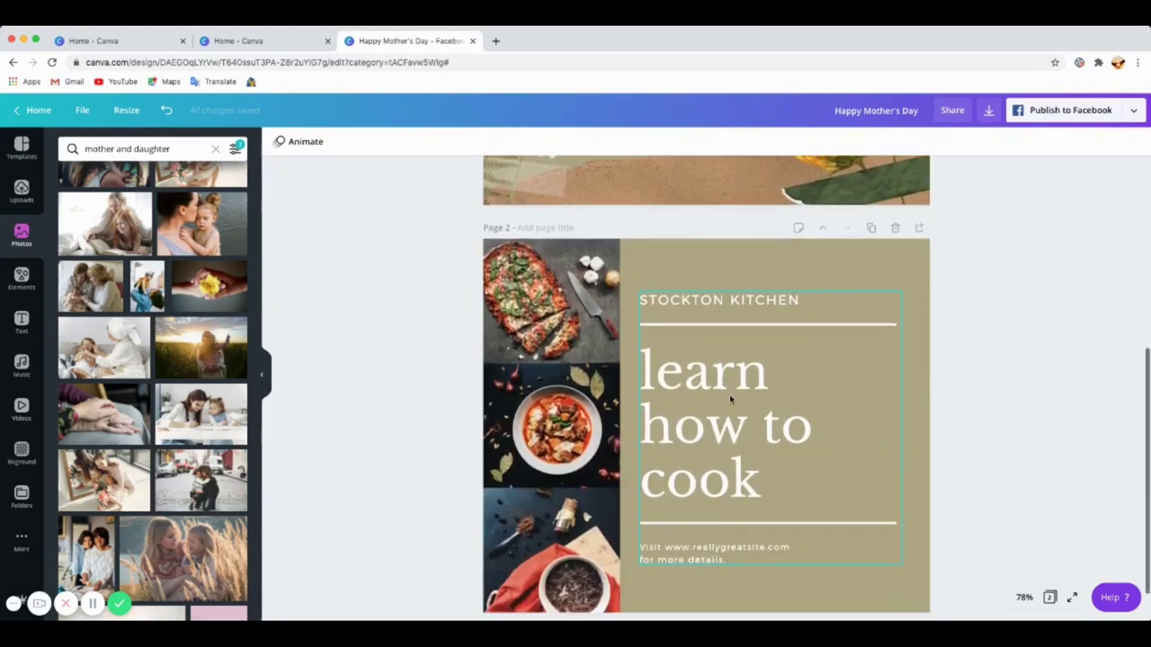
pyautogui.click(760, 357)
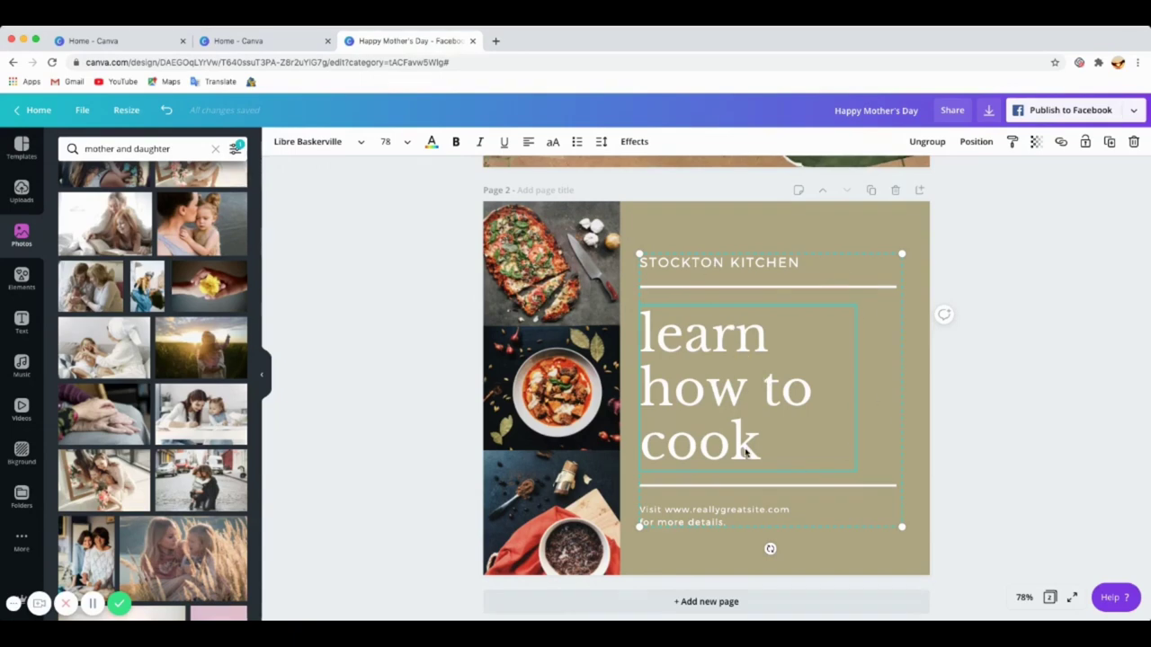
pyautogui.moveTo(758, 413); pyautogui.dragTo(732, 390)
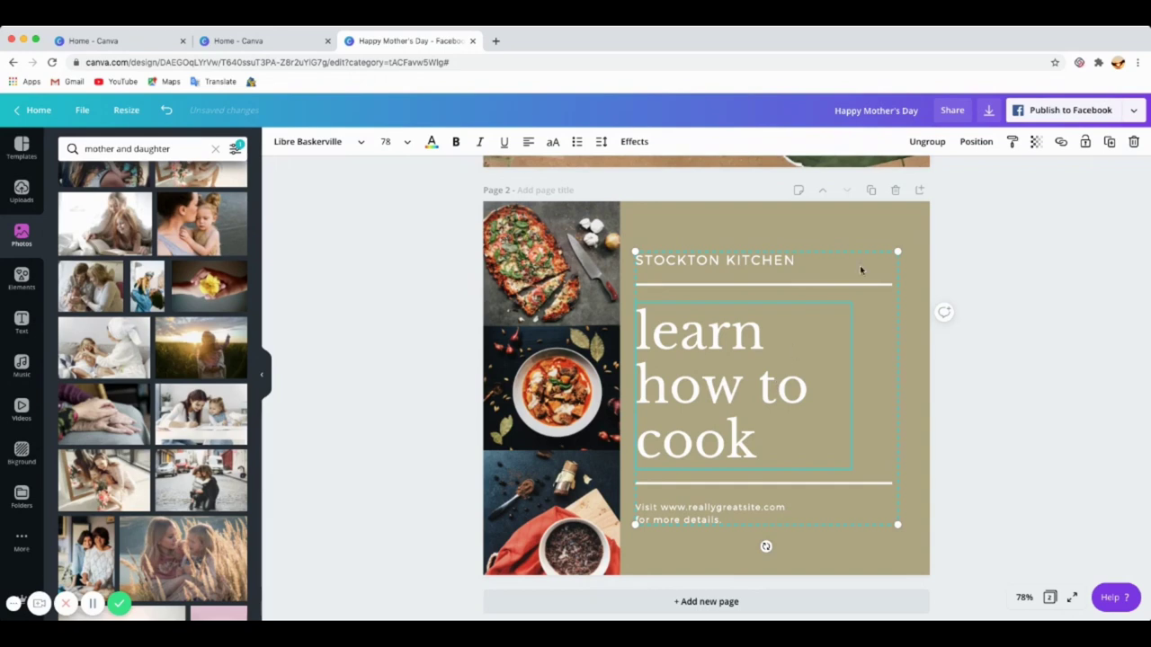
pyautogui.click(927, 142)
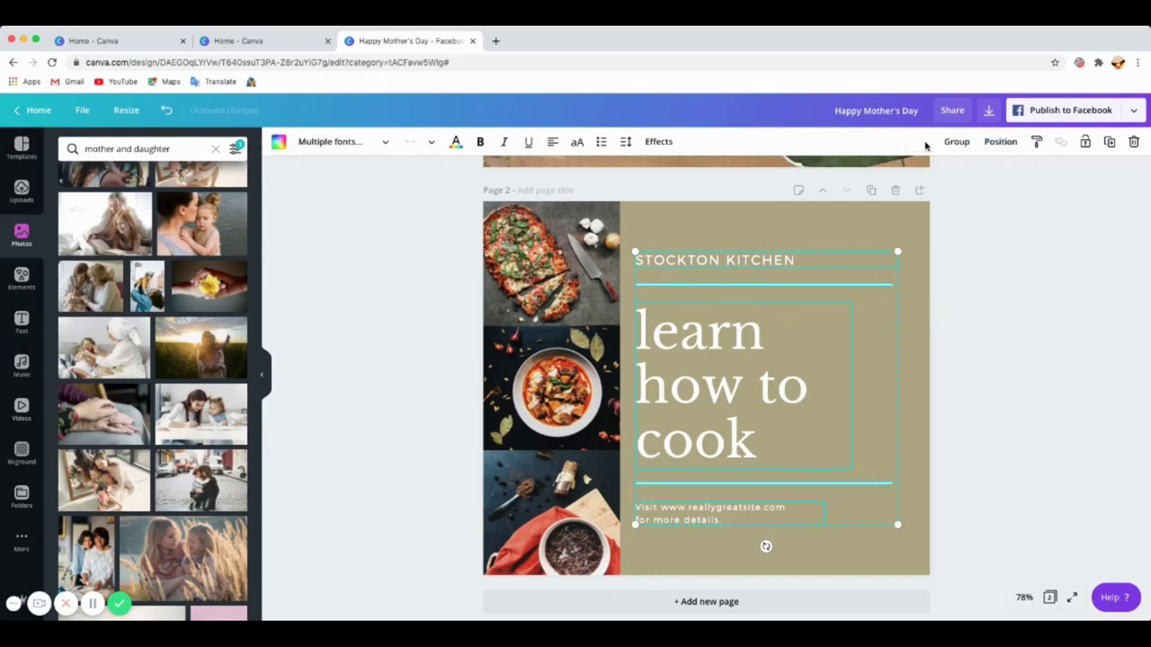
pyautogui.click(787, 237)
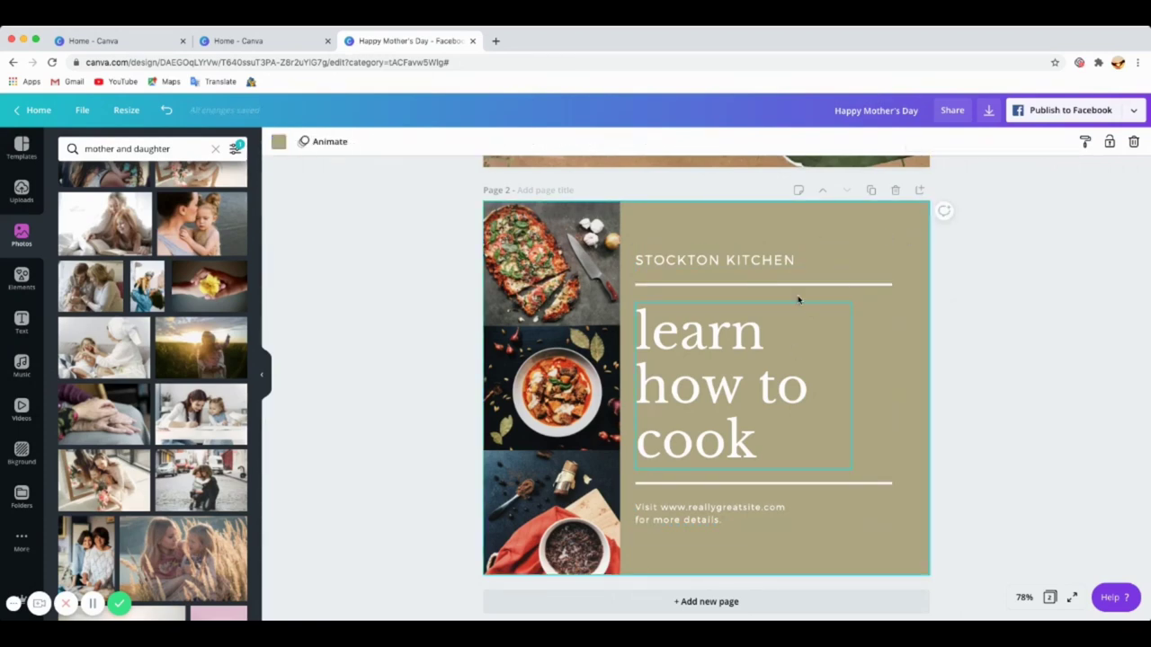
# Move the "STOCKTON KITCHEN" line up slightly and widen the "learn how to cook" text box to match the divider lines
pyautogui.click(772, 268)
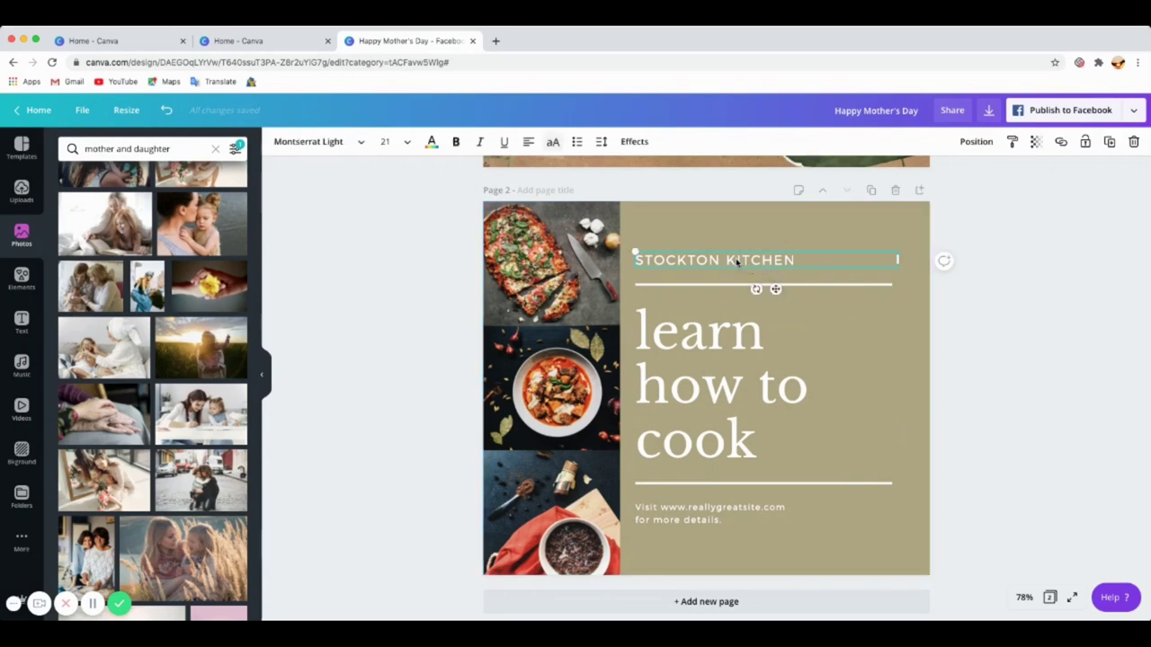
pyautogui.moveTo(735, 260); pyautogui.dragTo(736, 247)
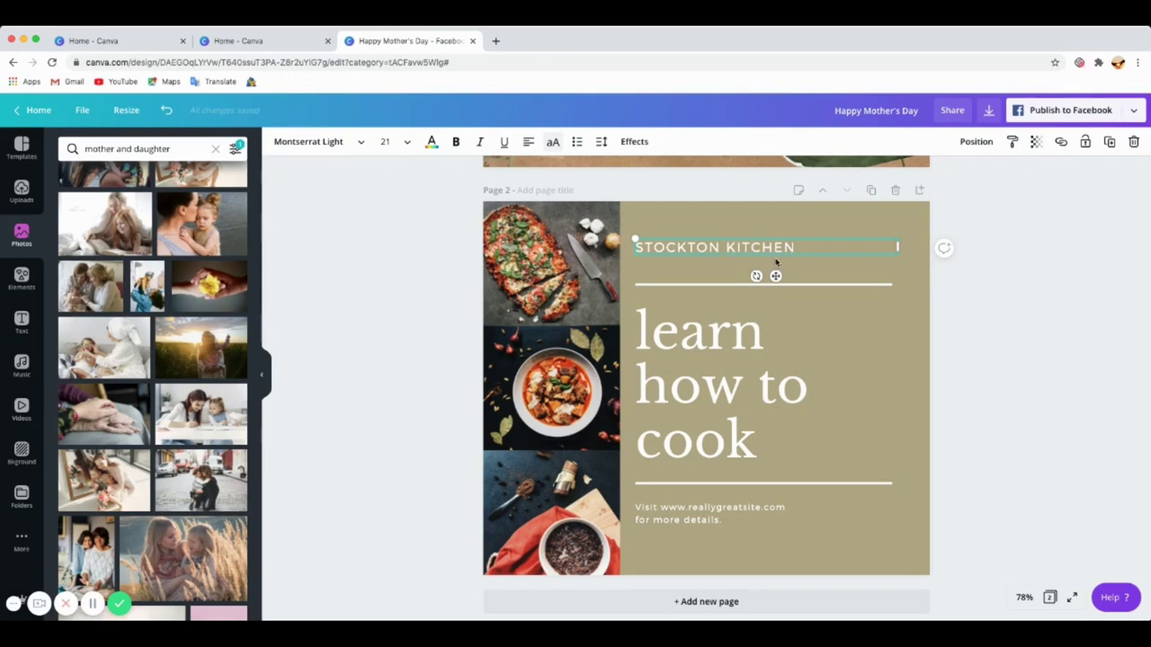
pyautogui.click(713, 384)
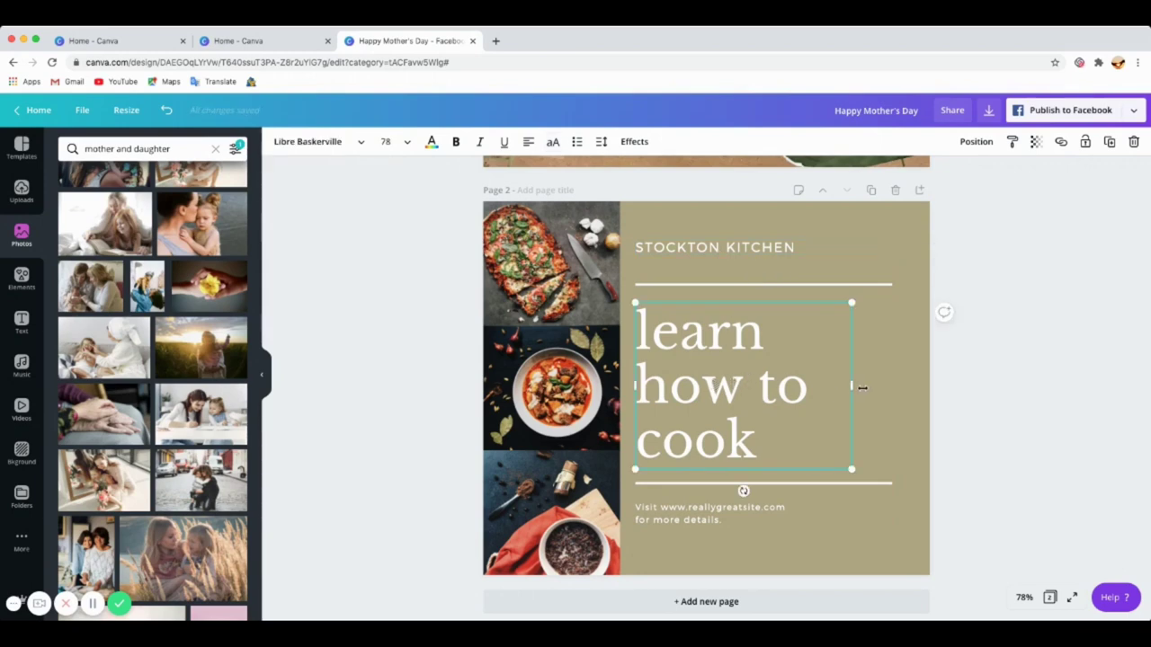
pyautogui.moveTo(861, 386); pyautogui.dragTo(895, 388)
# Apply the peach brand colour to page 2's background and soften it to the custom colour #efccbd
pyautogui.click(902, 545)
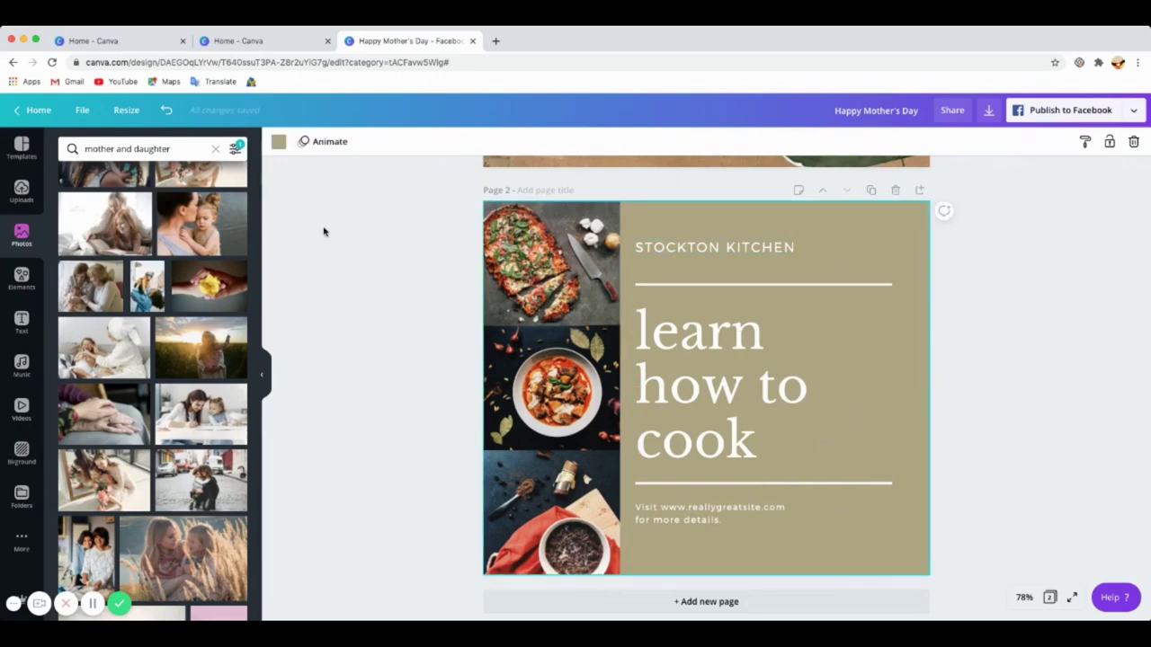
pyautogui.click(279, 141)
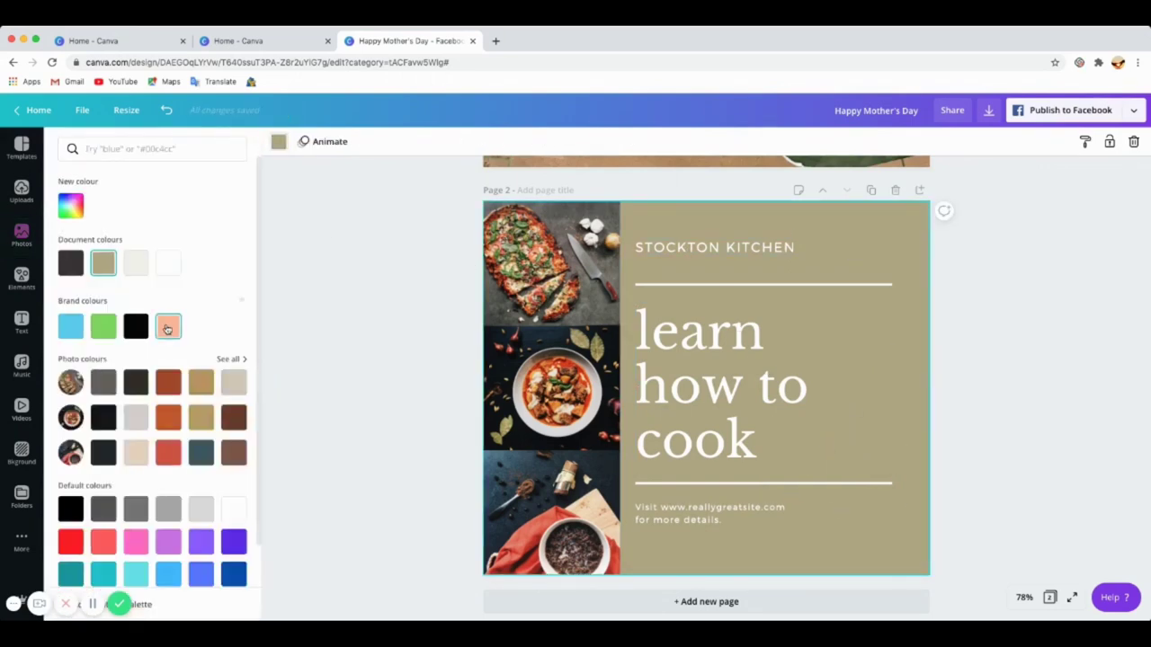
pyautogui.click(167, 329)
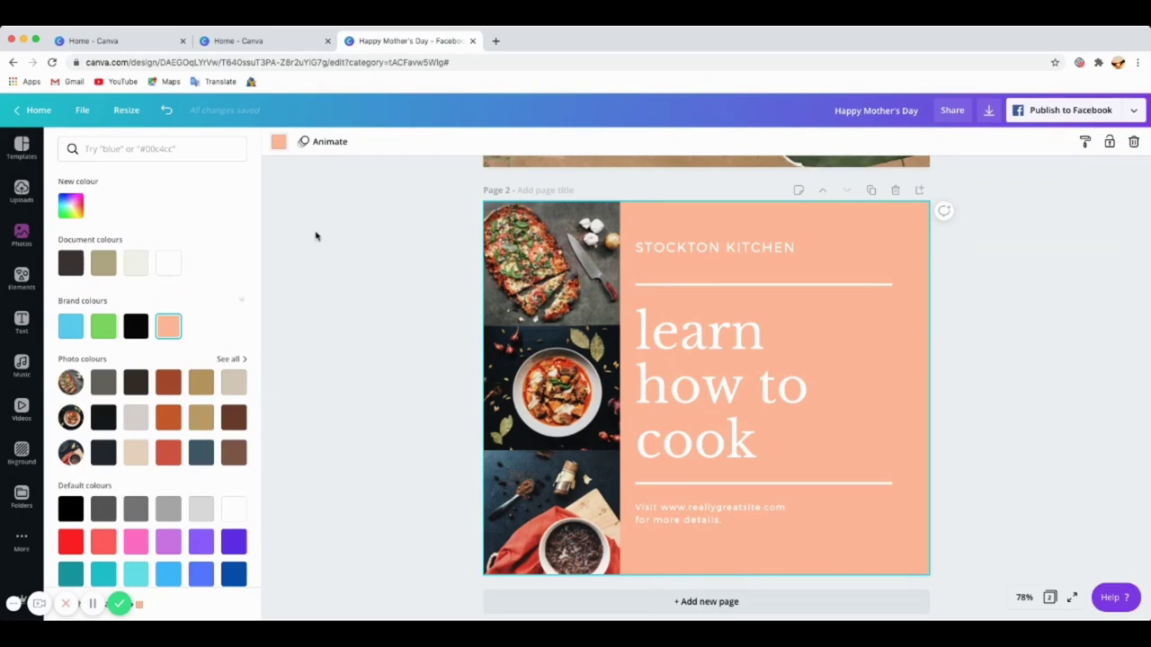
pyautogui.click(70, 206)
pyautogui.click(134, 238)
pyautogui.moveTo(134, 238); pyautogui.dragTo(126, 238)
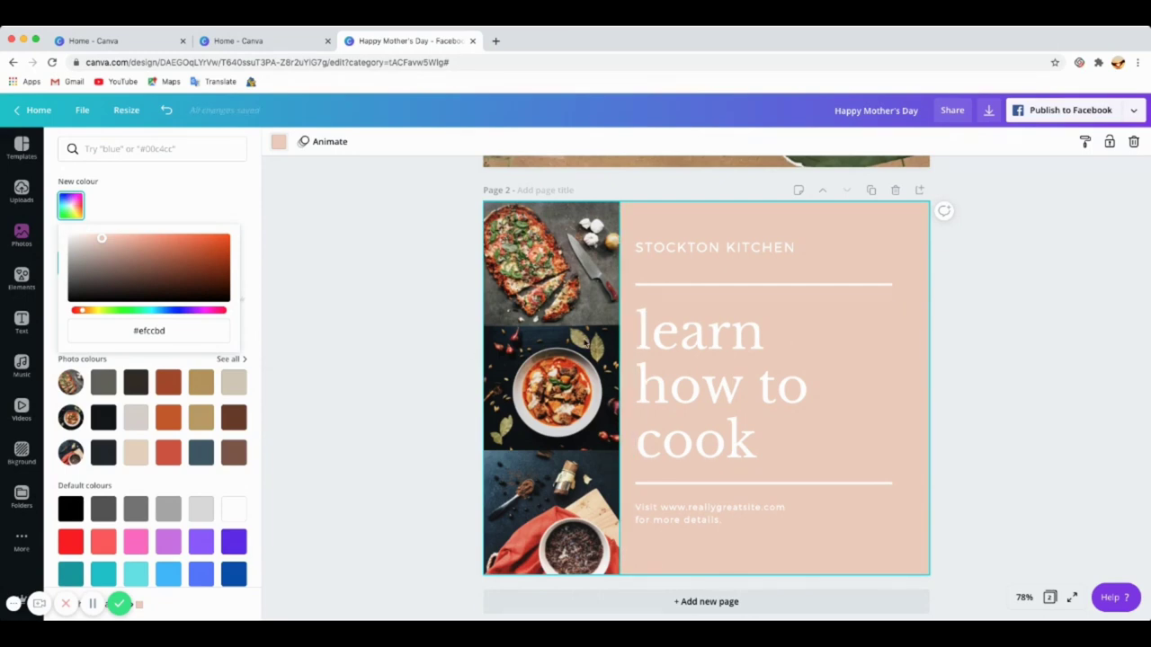
# Replace the pizza photo in page 2's grid with the photo of a mother hugging her daughter beside a mirror
pyautogui.click(579, 339)
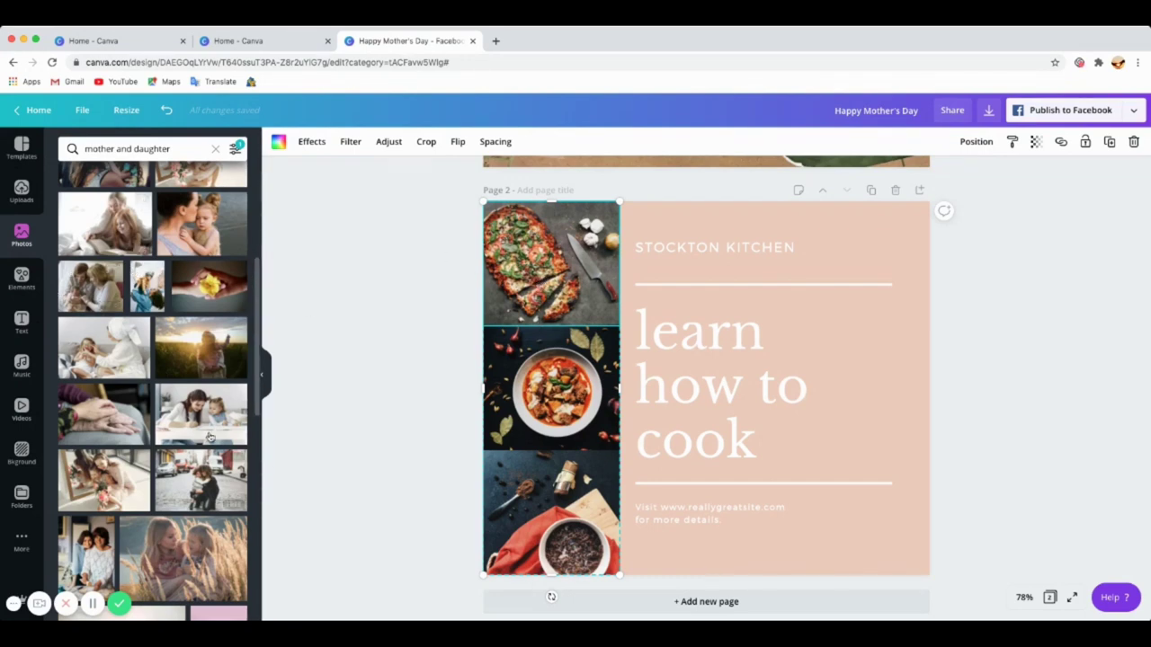
pyautogui.click(108, 478)
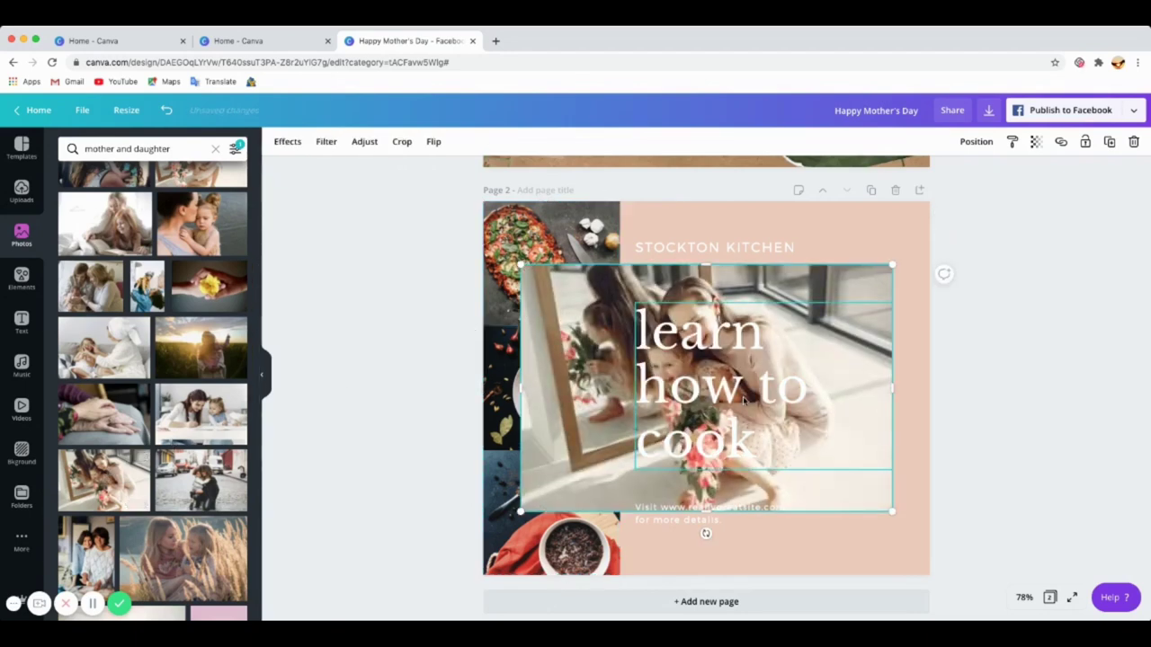
pyautogui.moveTo(591, 369); pyautogui.dragTo(589, 306)
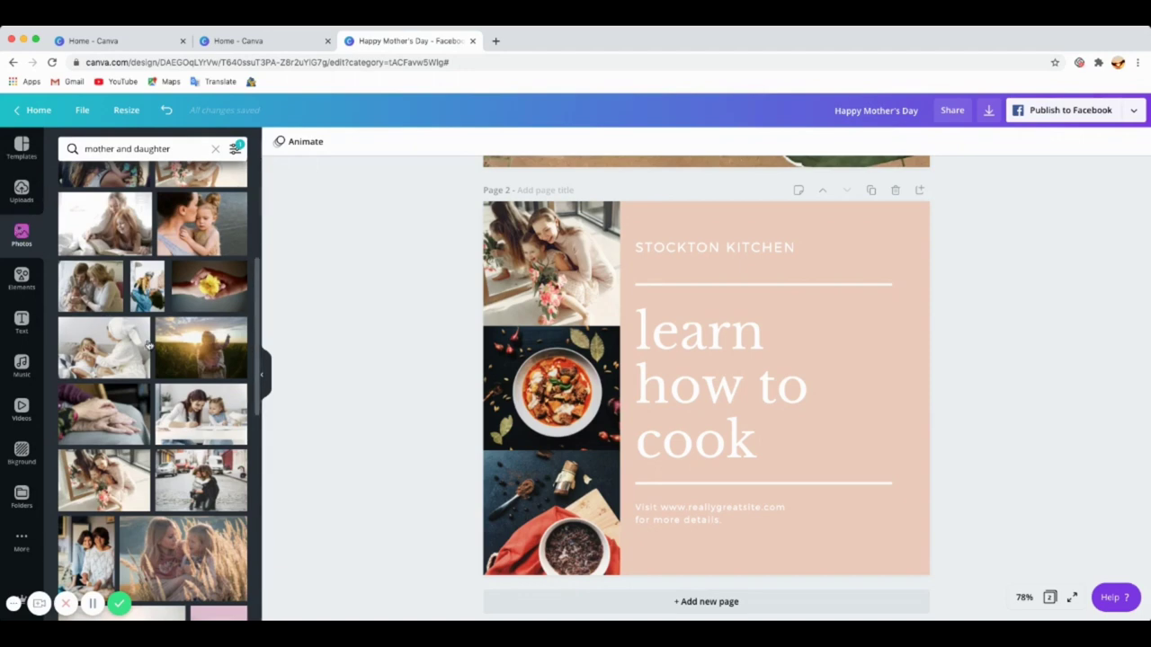
# Upload the open sandwich food photo from the device
pyautogui.scroll(-3, 168, 358)
pyautogui.scroll(-3, 168, 357)
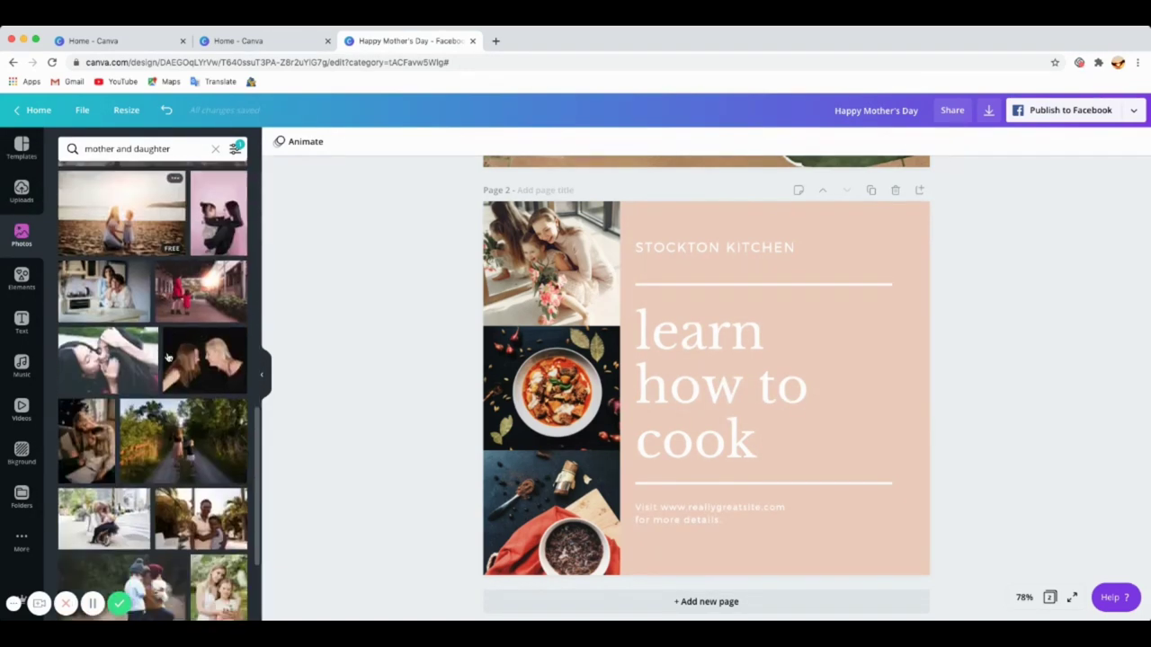
pyautogui.scroll(8, 168, 358)
pyautogui.scroll(4, 168, 358)
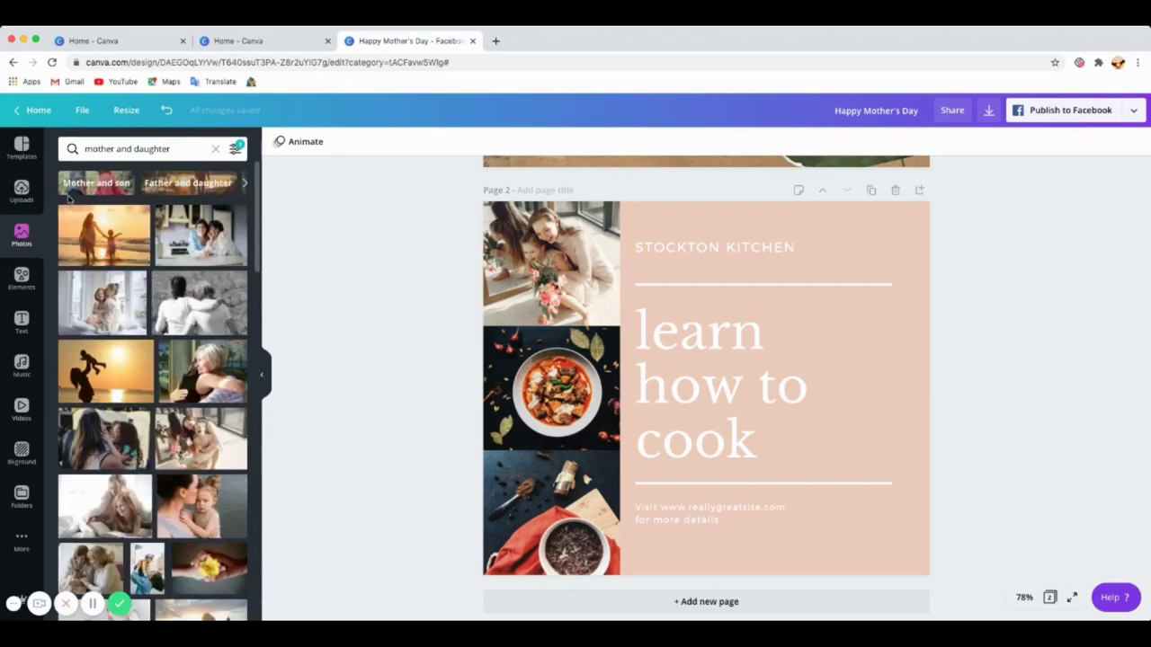
pyautogui.click(22, 188)
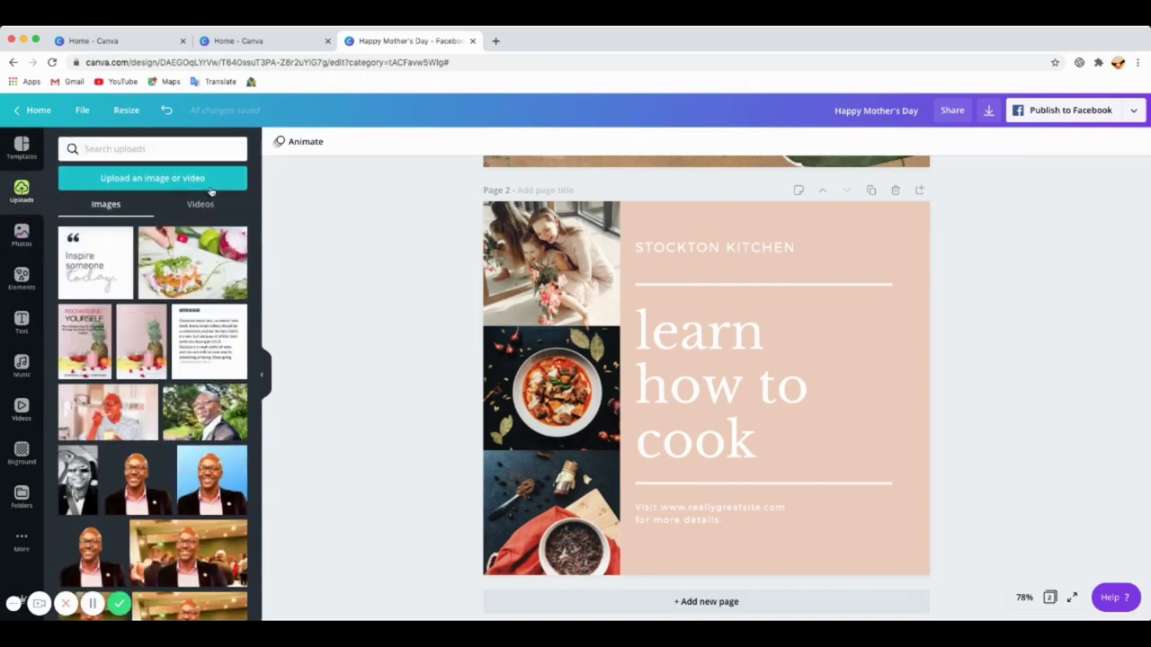
pyautogui.click(159, 180)
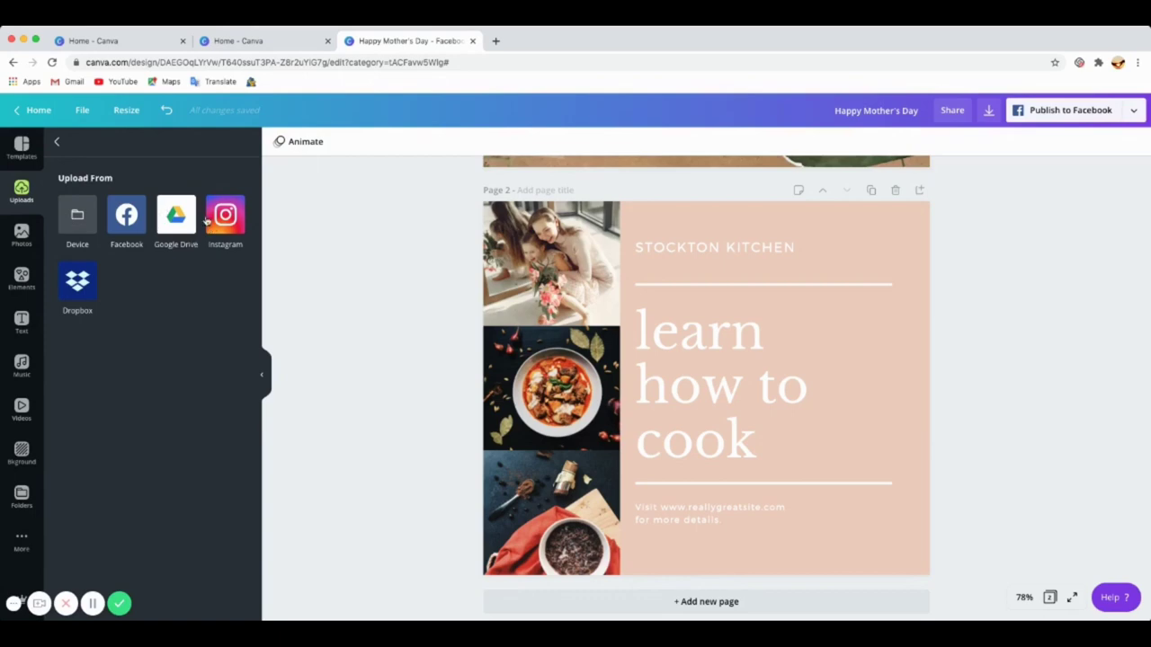
pyautogui.click(70, 235)
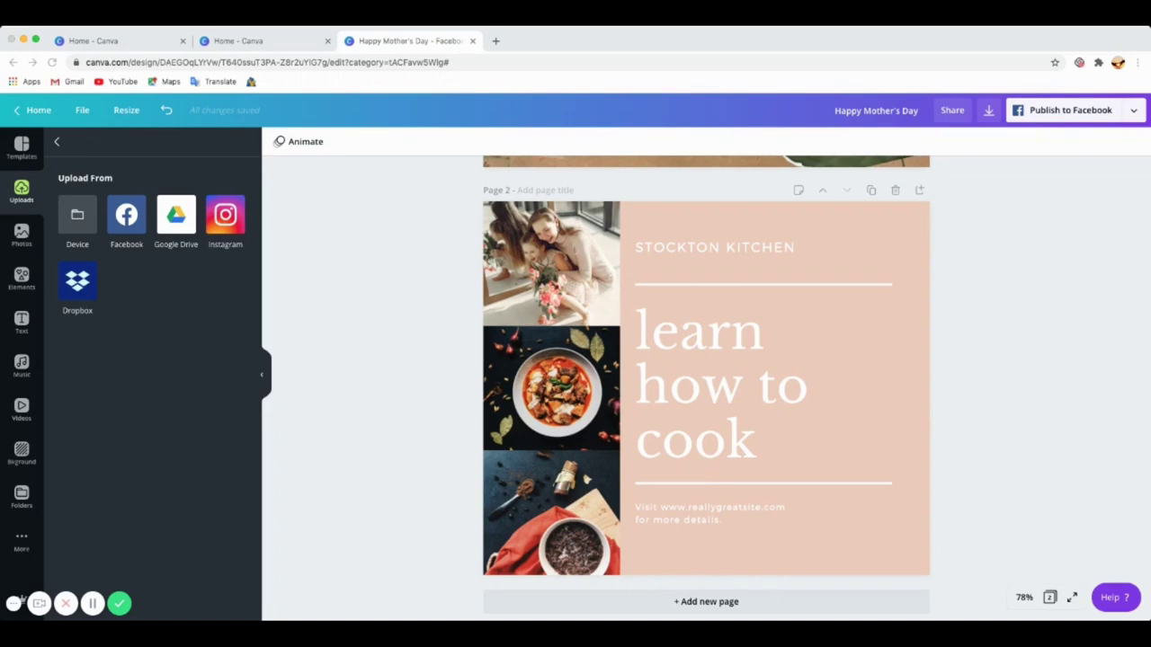
pyautogui.moveTo(277, 283); pyautogui.dragTo(200, 303)
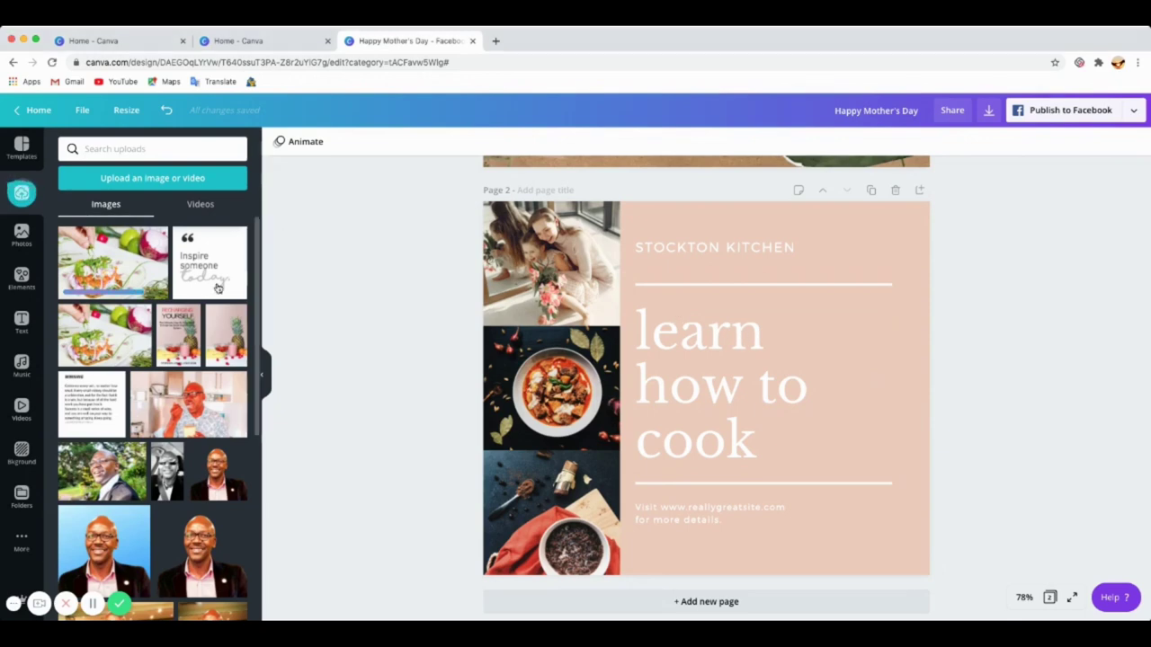
# Replace the lowest photo in page 2's grid with the newly uploaded sandwich photo
pyautogui.scroll(-1, 618, 382)
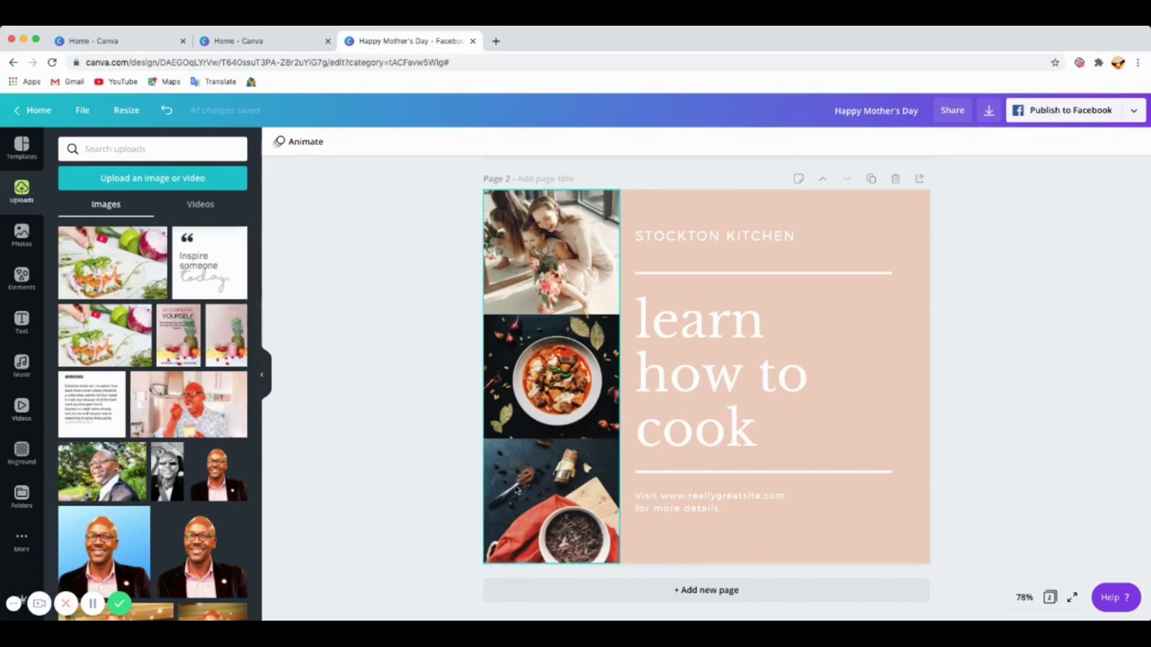
pyautogui.click(538, 488)
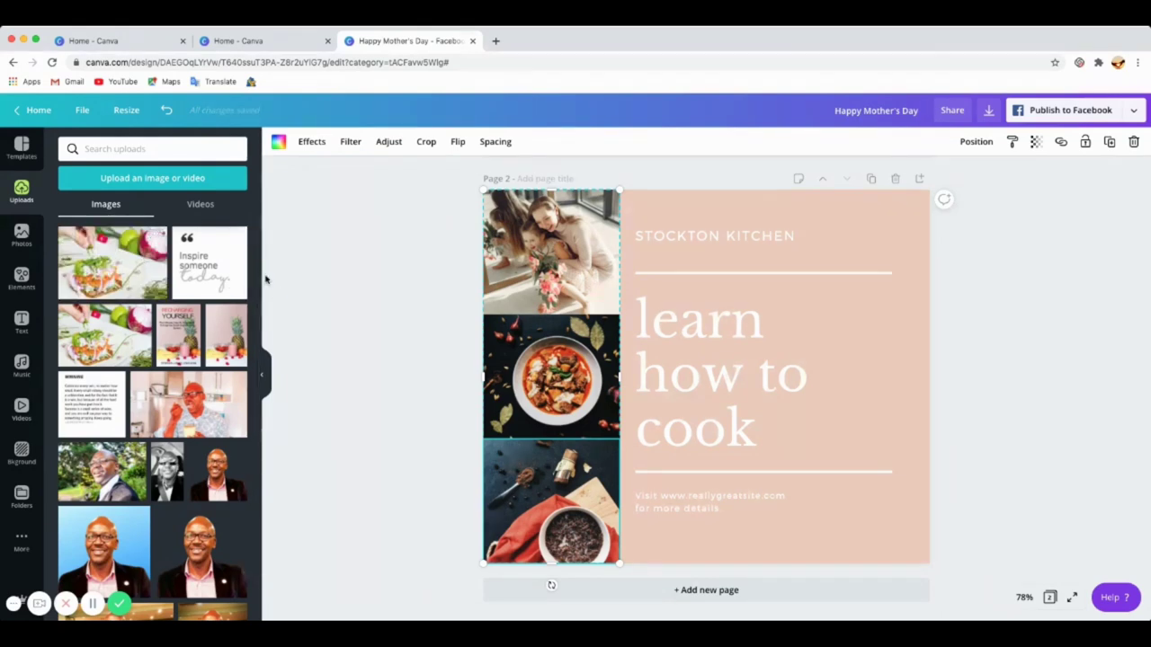
pyautogui.click(117, 270)
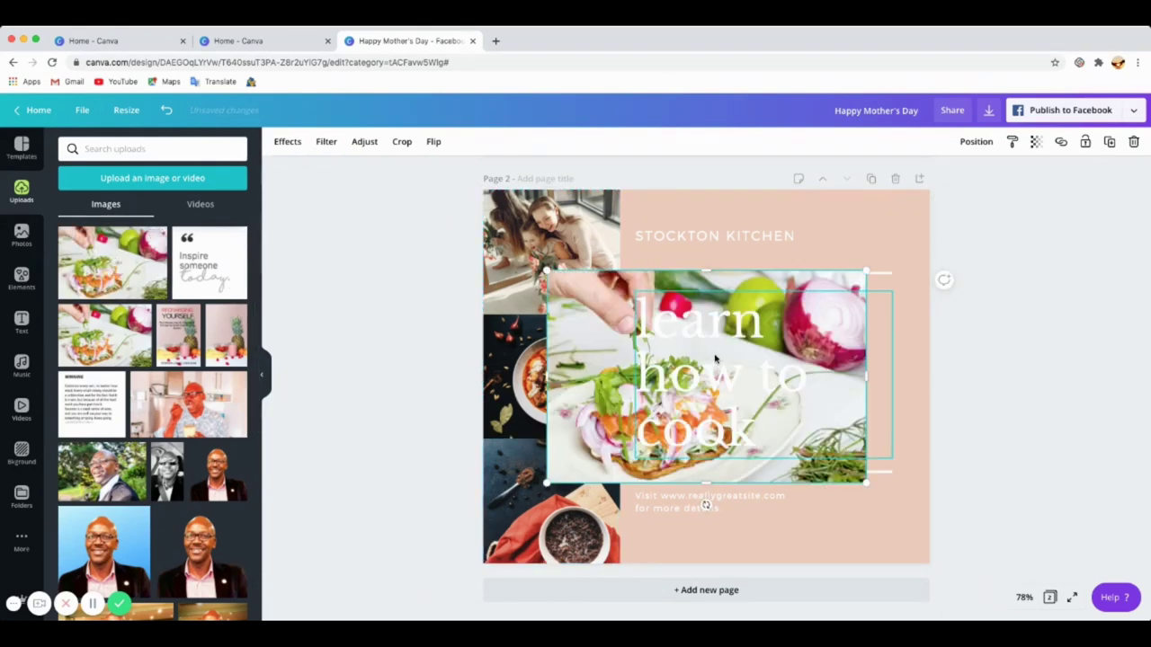
pyautogui.moveTo(604, 360); pyautogui.dragTo(532, 475)
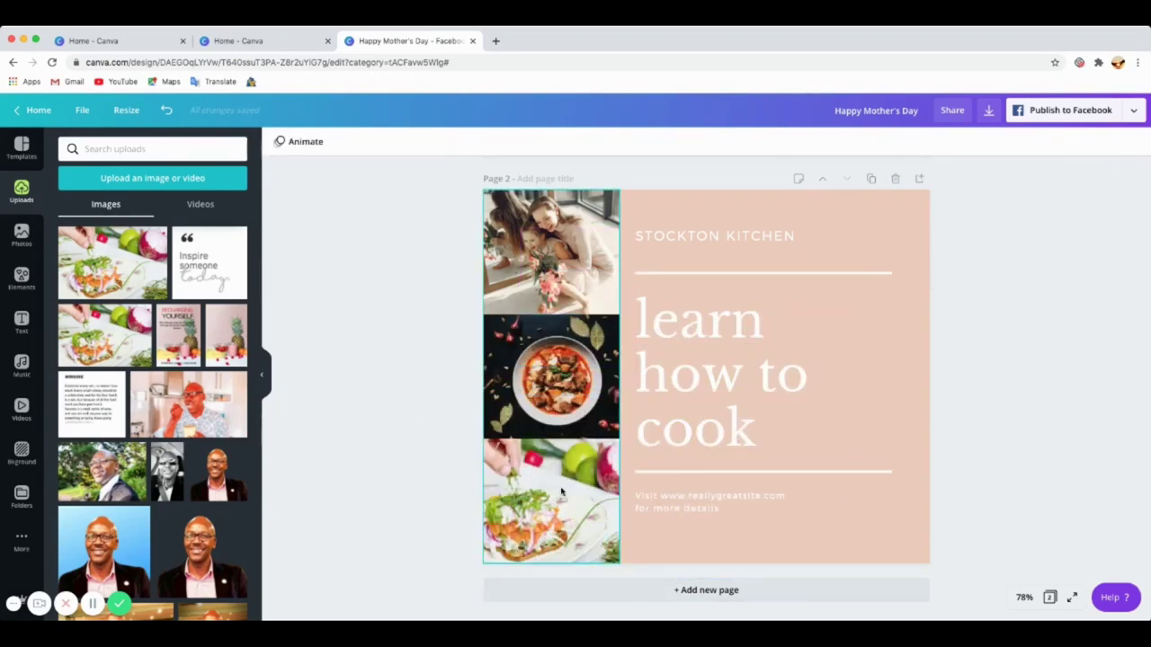
# Reposition the sandwich photo inside its grid cell so that the sandwich is centred
pyautogui.doubleClick(561, 491)
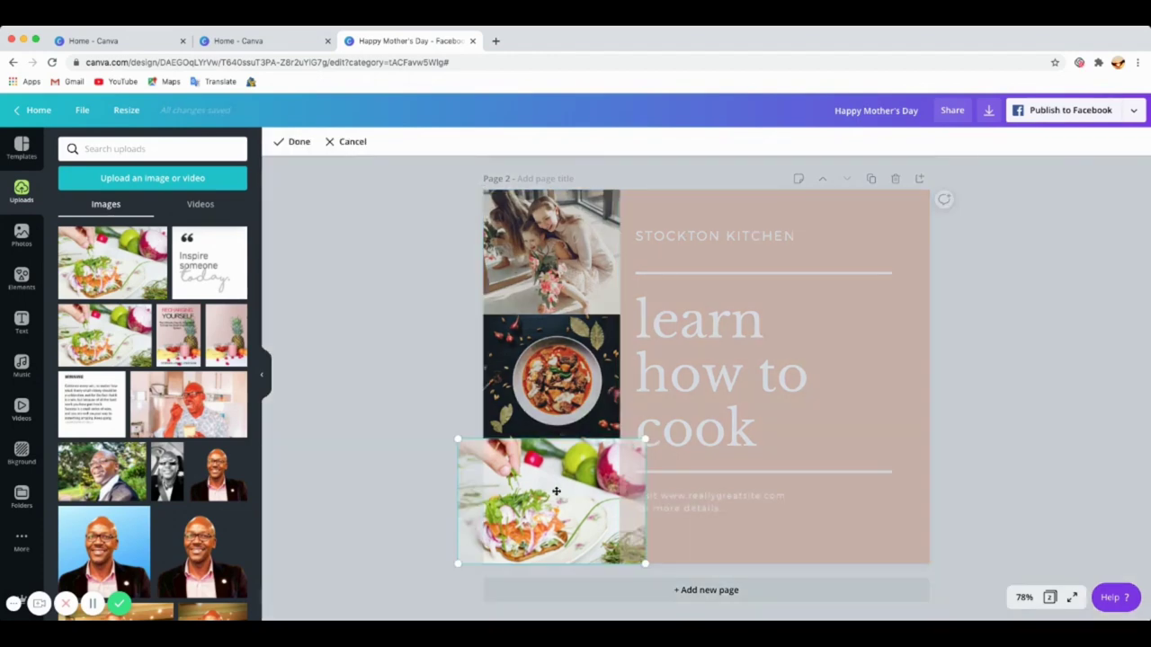
pyautogui.moveTo(559, 504)
pyautogui.mouseDown()
pyautogui.moveTo(543, 502)
pyautogui.moveTo(568, 500)
pyautogui.mouseUp()
pyautogui.click(436, 437)
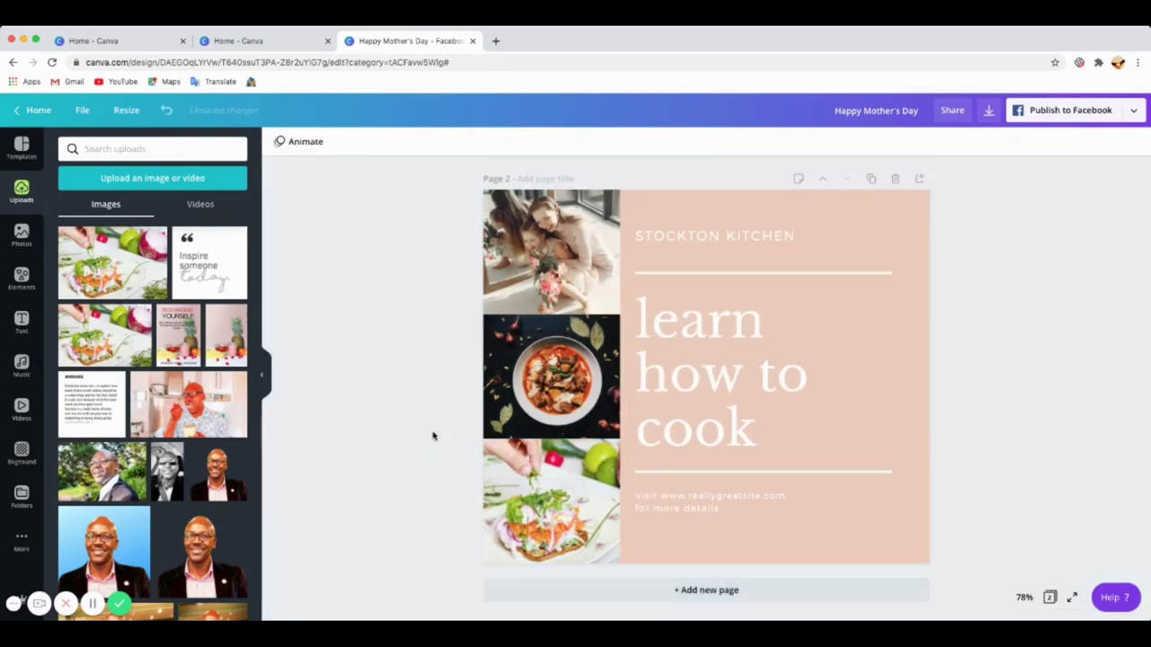
# Open the download settings for the Happy Mother's Day design and choose PNG as the file type
pyautogui.scroll(3, 747, 399)
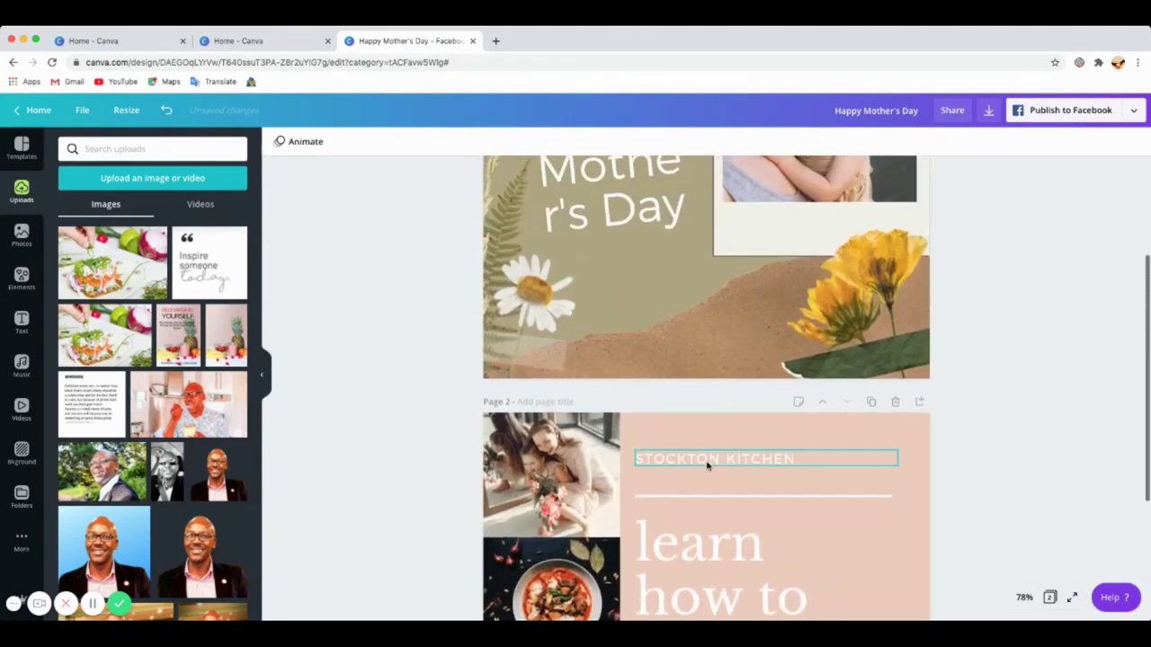
pyautogui.click(690, 467)
pyautogui.scroll(3, 629, 272)
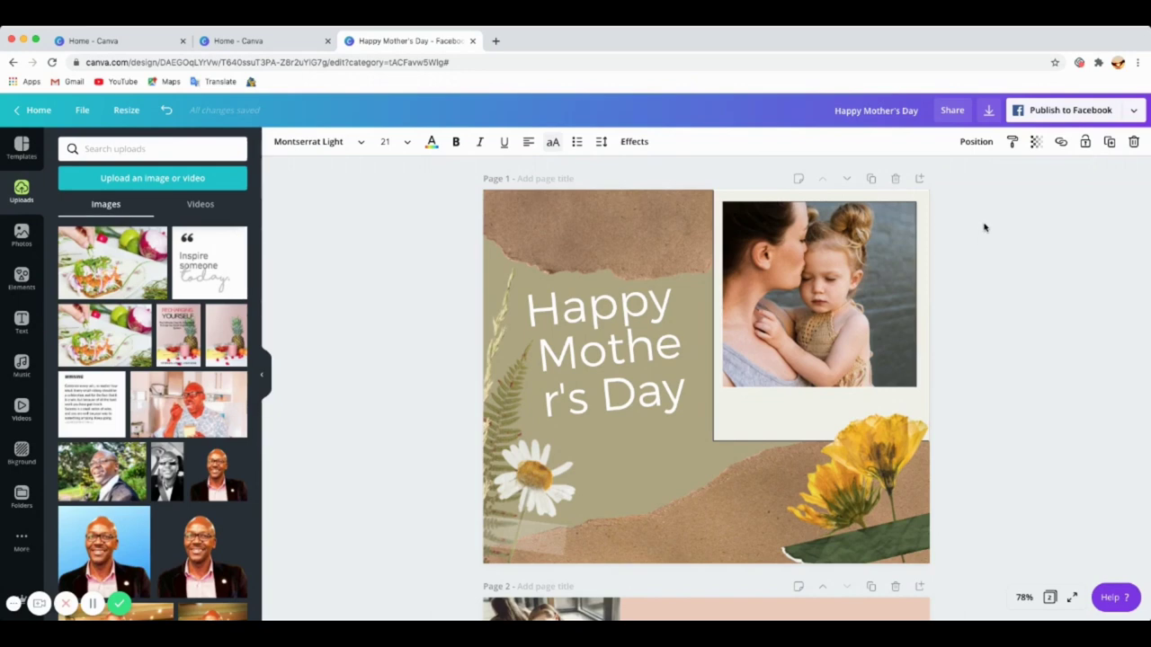
pyautogui.click(989, 112)
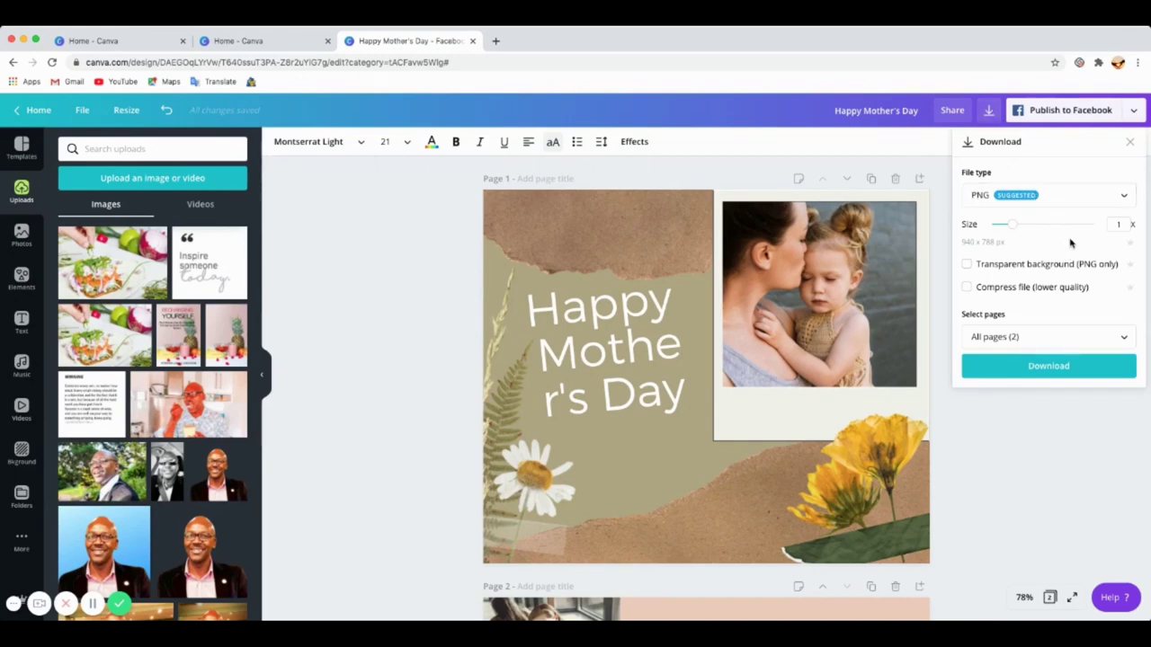
pyautogui.click(1123, 199)
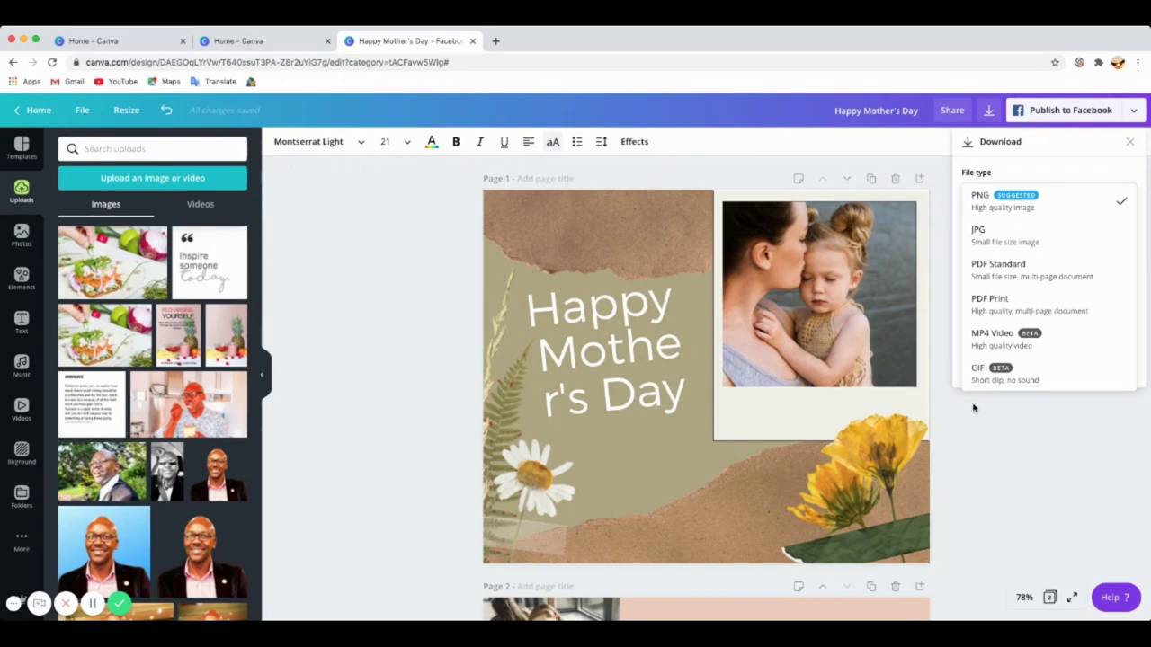
pyautogui.click(1036, 200)
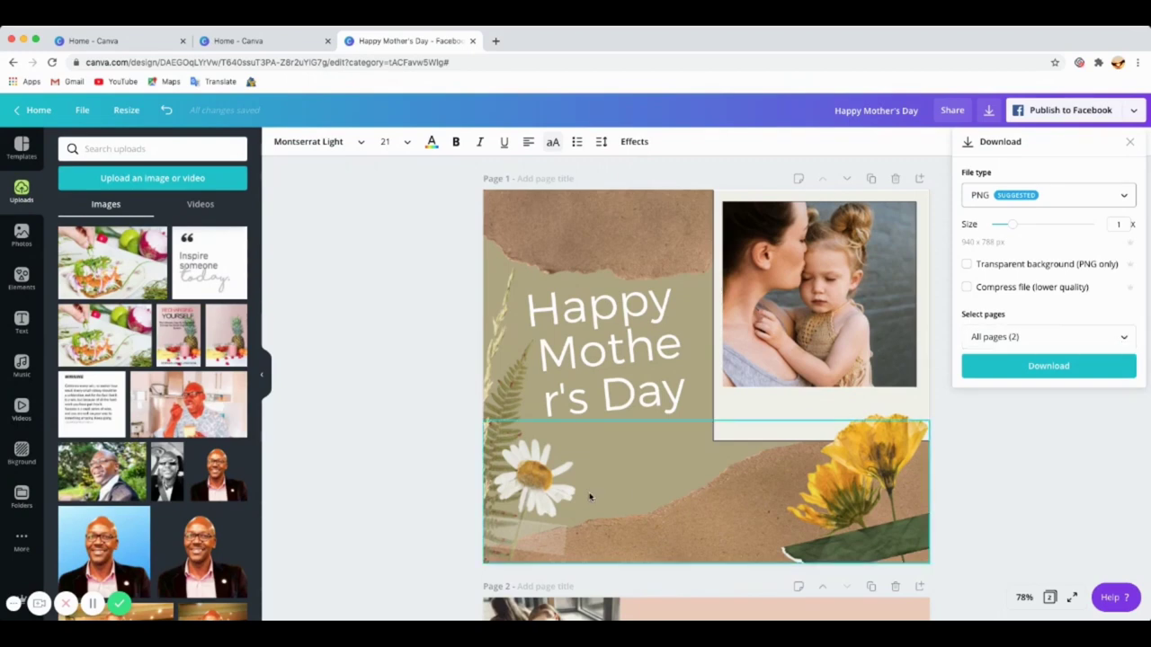
# Review the page selection, keep all pages (1–2) included, and download the design
pyautogui.scroll(-5, 588, 496)
pyautogui.scroll(3, 578, 457)
pyautogui.scroll(-5, 591, 437)
pyautogui.scroll(3, 764, 404)
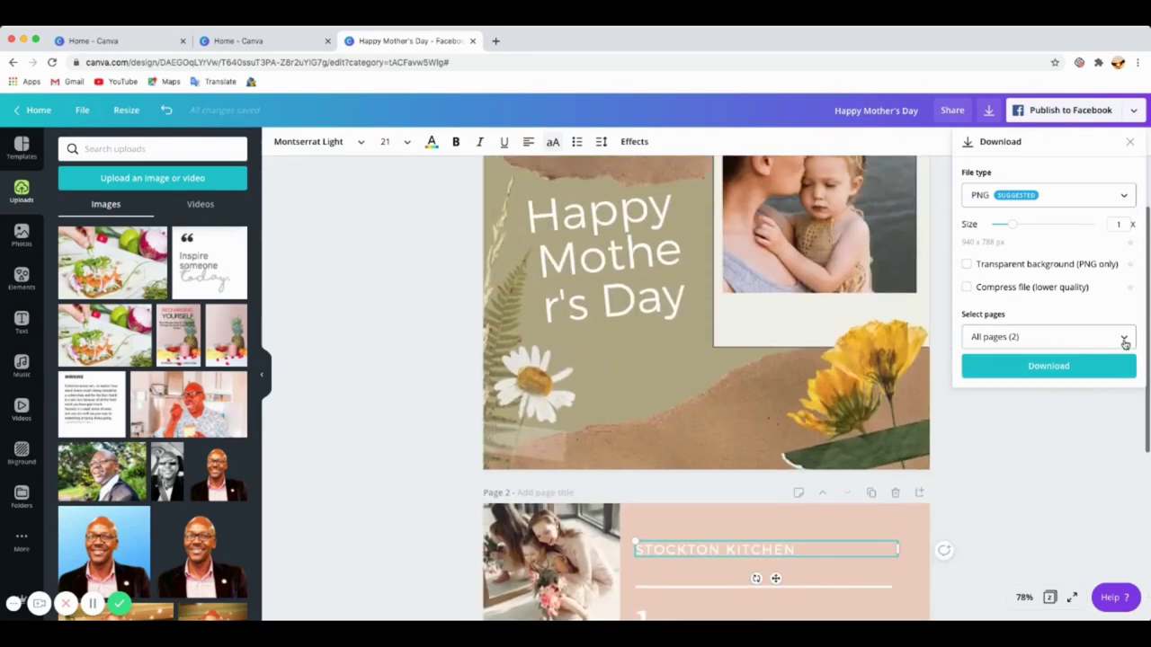
pyautogui.click(1123, 337)
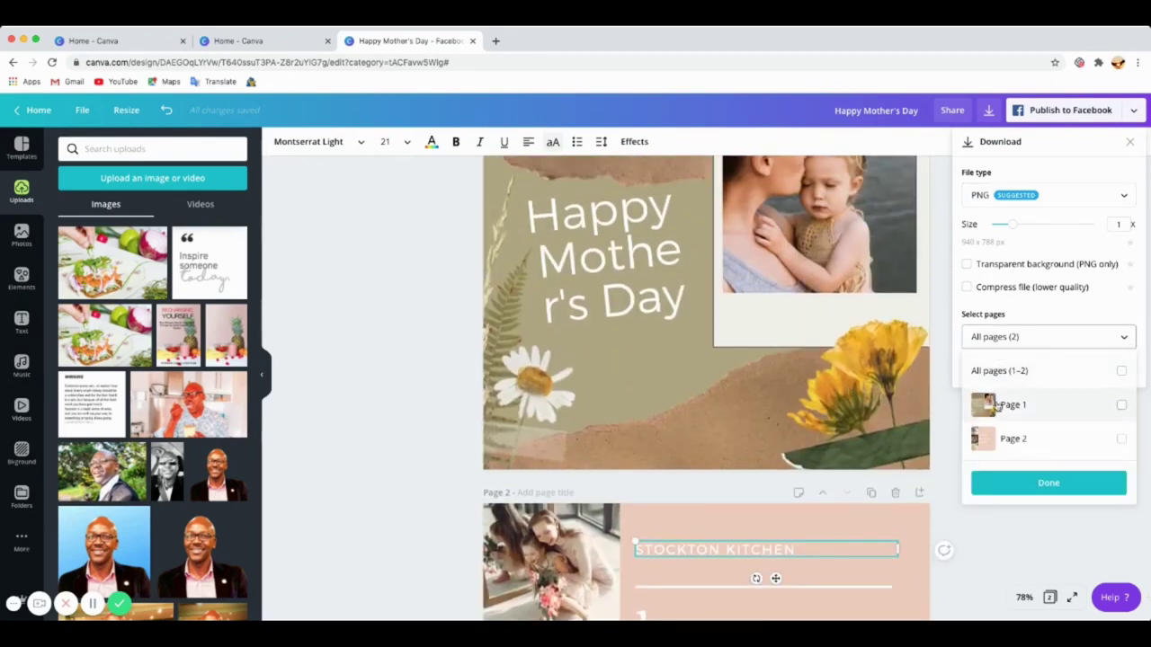
pyautogui.click(940, 421)
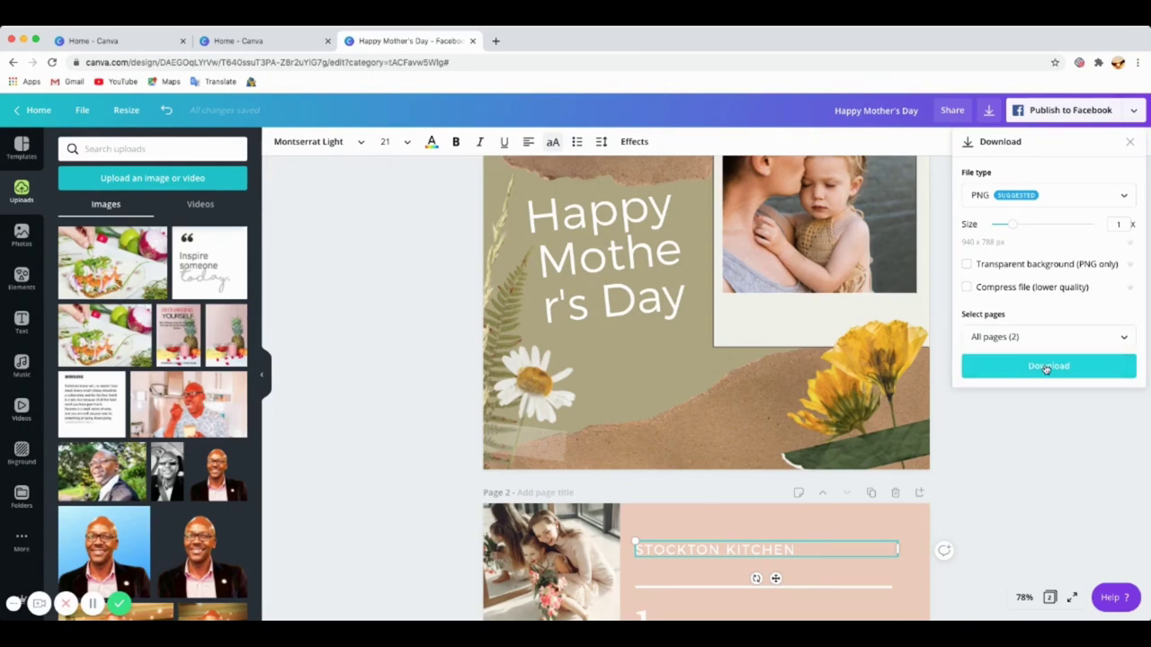
pyautogui.click(1046, 367)
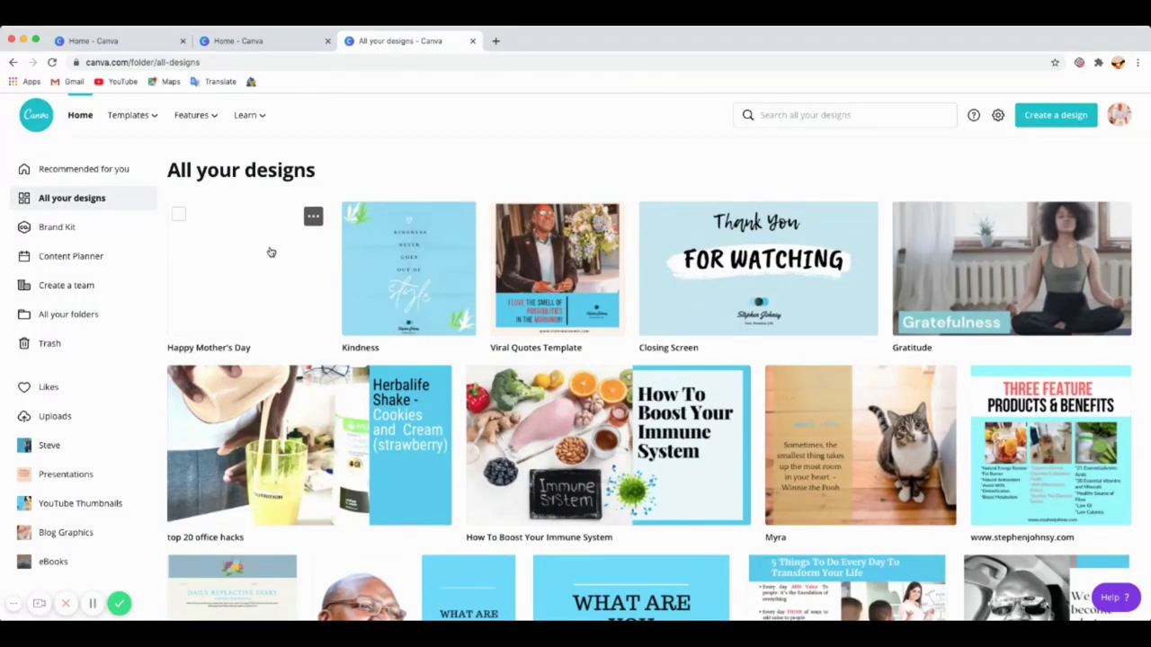
# Reopen the saved Happy Mother's Day design from the list of all designs and look over both of its pages
pyautogui.click(232, 276)
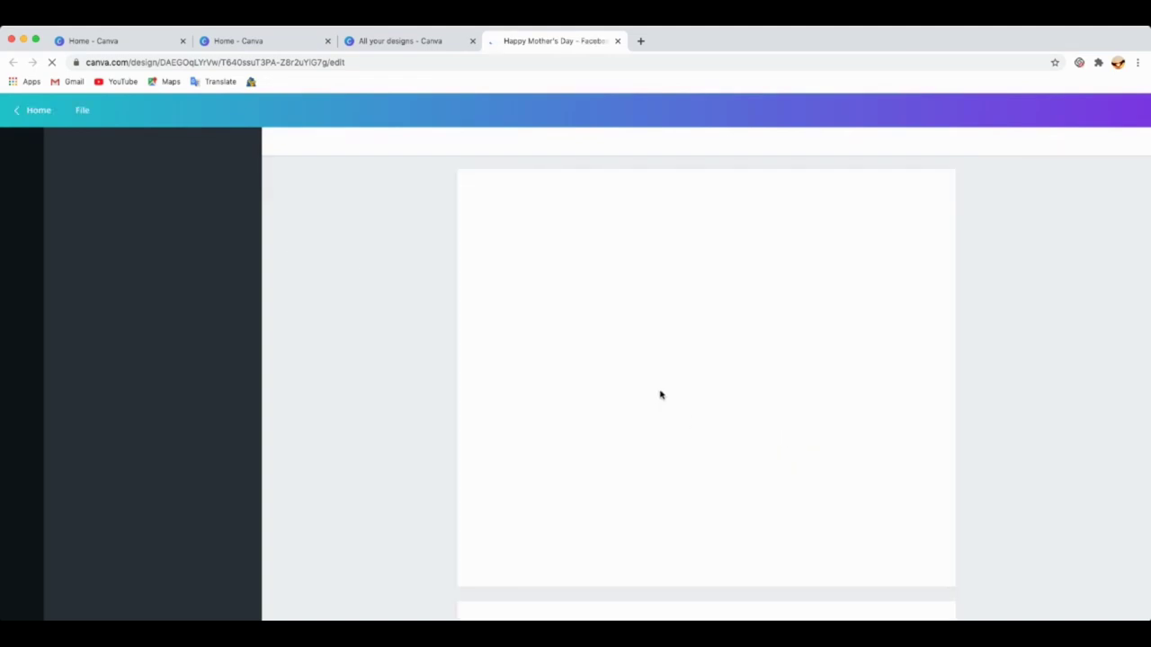
pyautogui.scroll(-5, 855, 468)
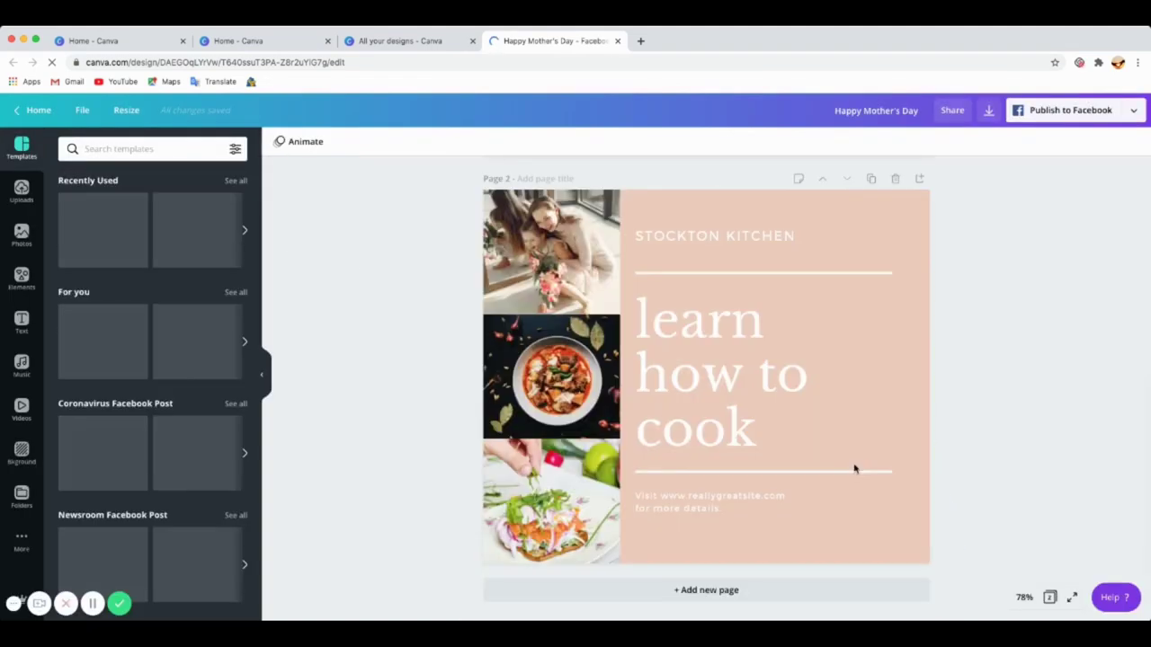
pyautogui.scroll(5, 719, 404)
pyautogui.scroll(-2, 589, 391)
pyautogui.scroll(-1, 589, 391)
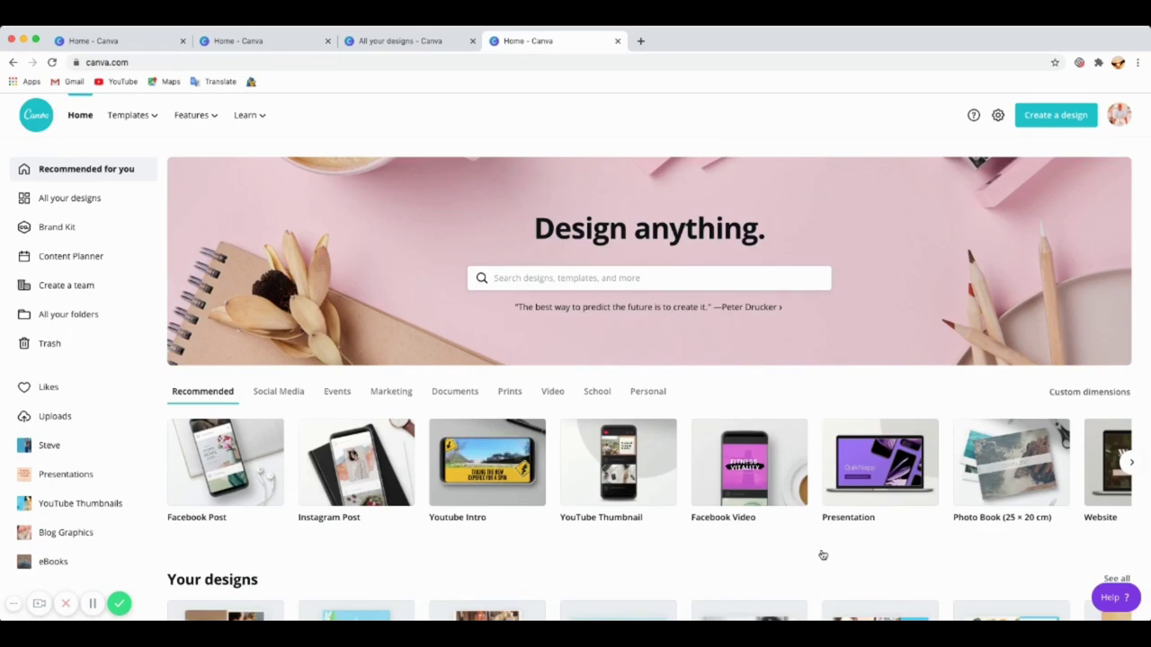
# Open the Closing Screen design from the recent designs on the home page
pyautogui.scroll(-3, 462, 552)
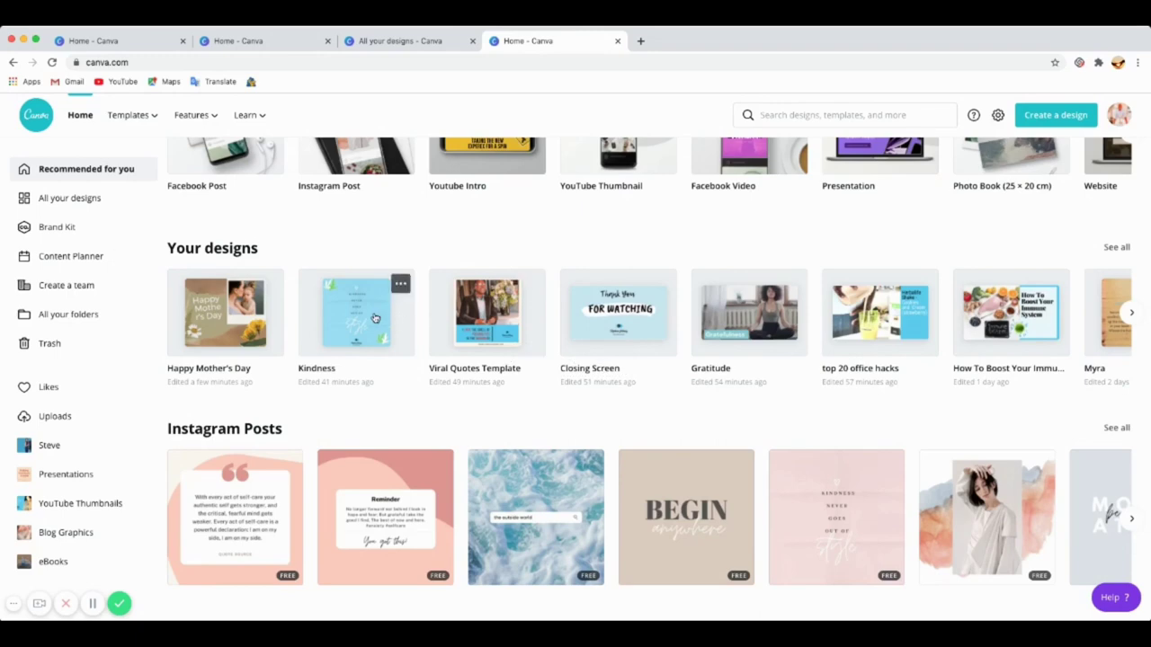
pyautogui.click(608, 317)
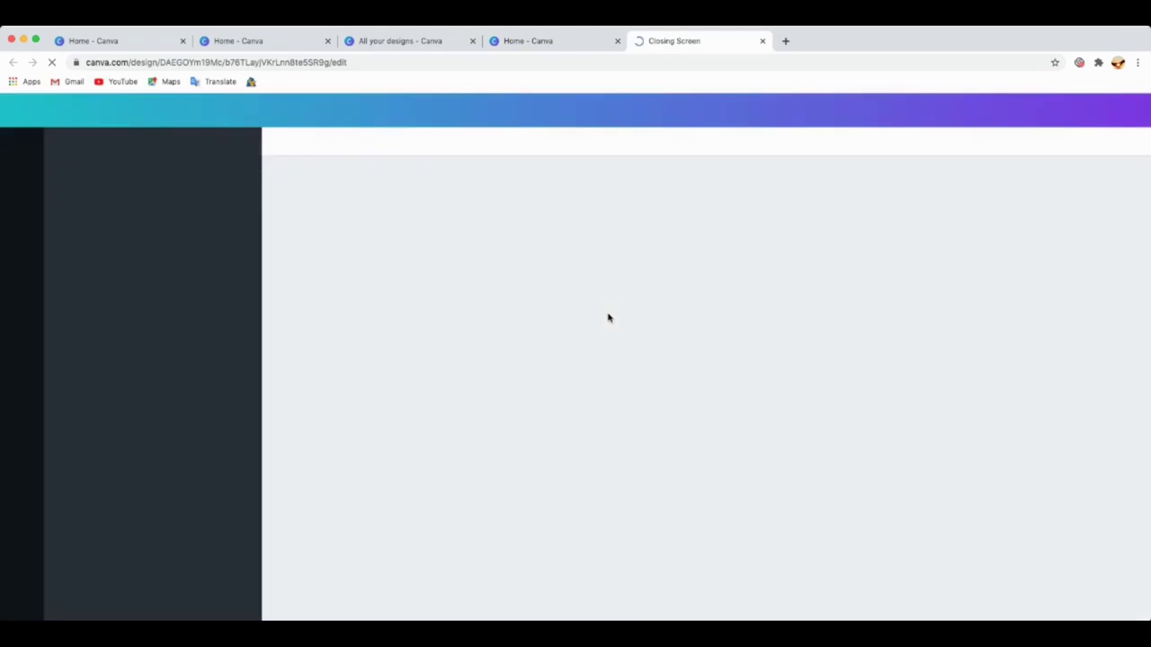